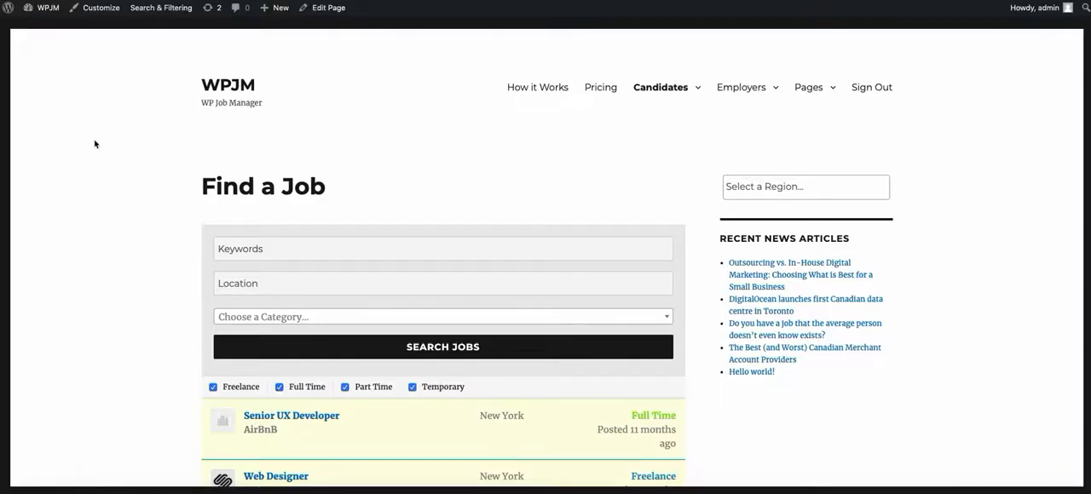
Step: Resize the Keywords and Location fields to half width so they share one row, and save the top search section
{"action": "key", "text": "super+r"}
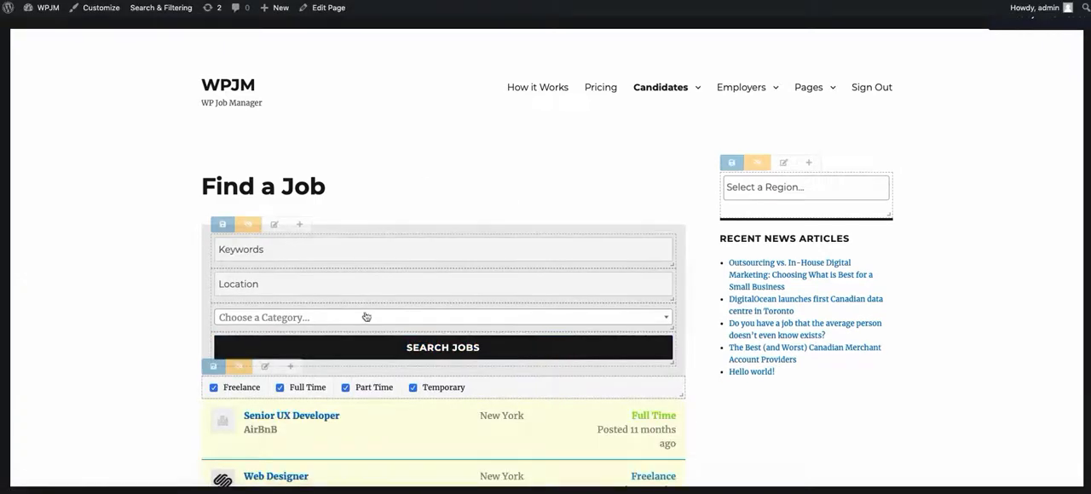
{"action": "mouse_move", "coordinate": [250, 247]}
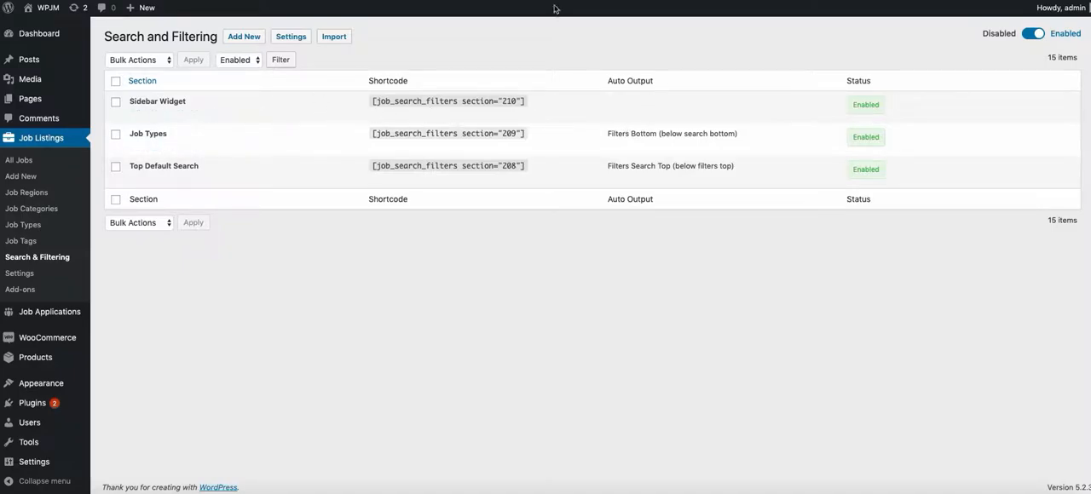
{"action": "mouse_move", "coordinate": [178, 108]}
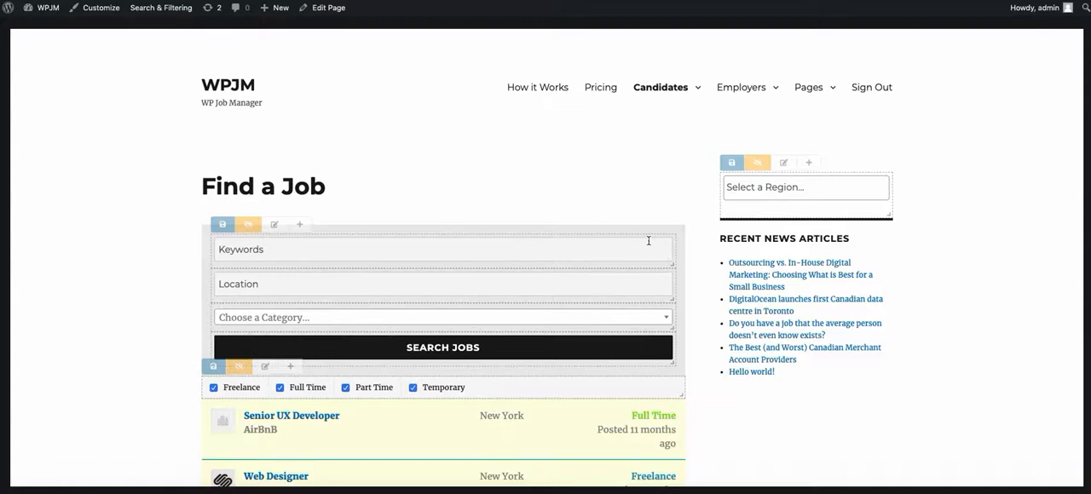
{"action": "left_click_drag", "start_coordinate": [669, 238], "coordinate": [440, 294]}
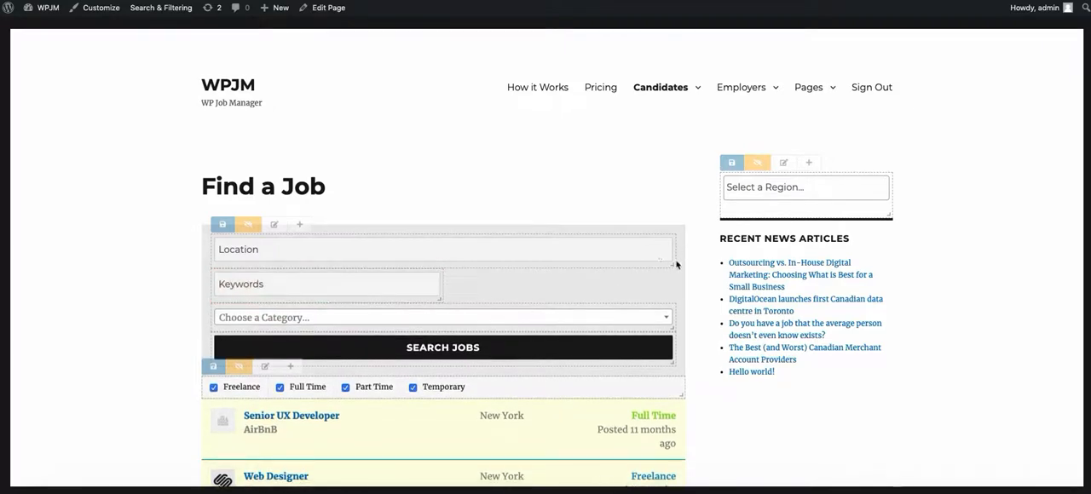
{"action": "left_click_drag", "start_coordinate": [676, 264], "coordinate": [666, 242]}
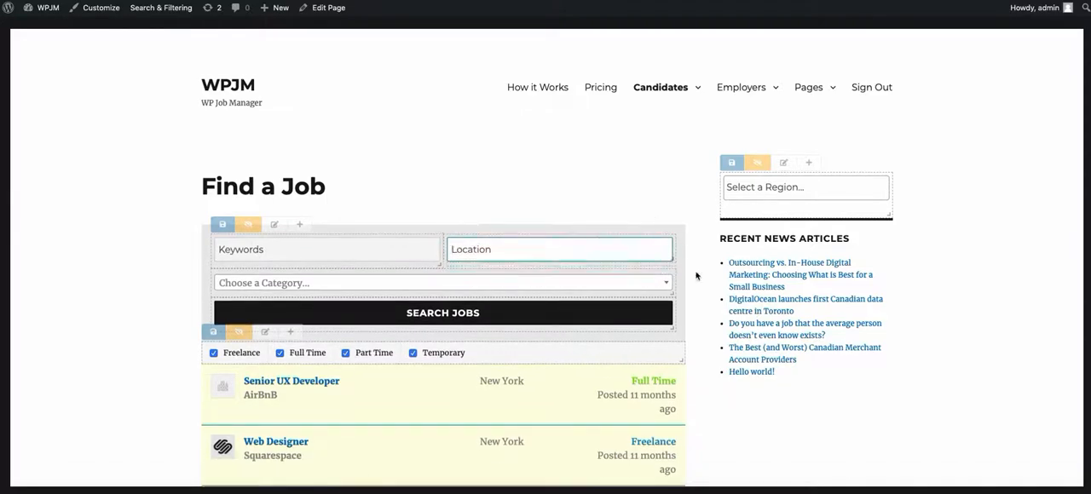
{"action": "left_click", "coordinate": [228, 226]}
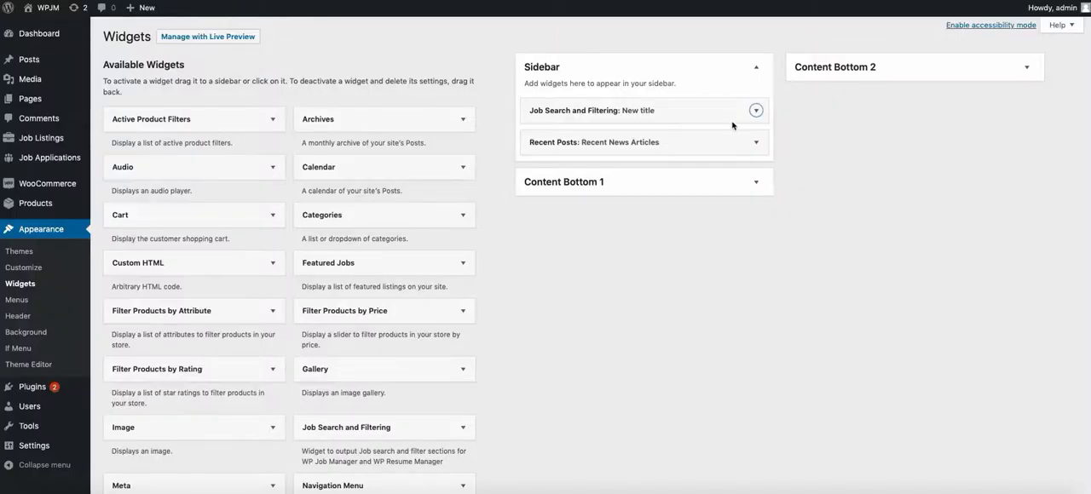
Step: Examine the section choices in the sidebar's Job Search and Filtering widget and compare them with the Find a Job page
{"action": "left_click", "coordinate": [755, 110]}
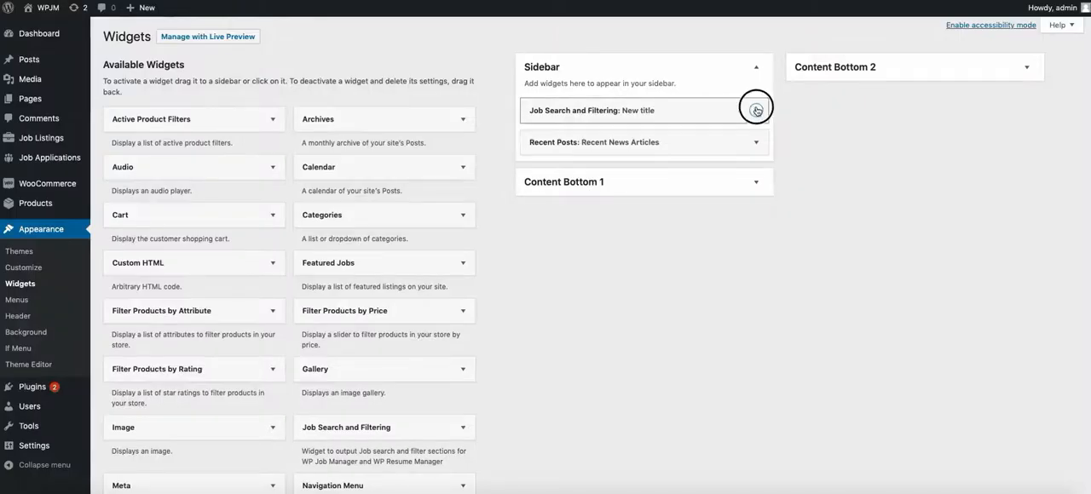
{"action": "left_click", "coordinate": [658, 204]}
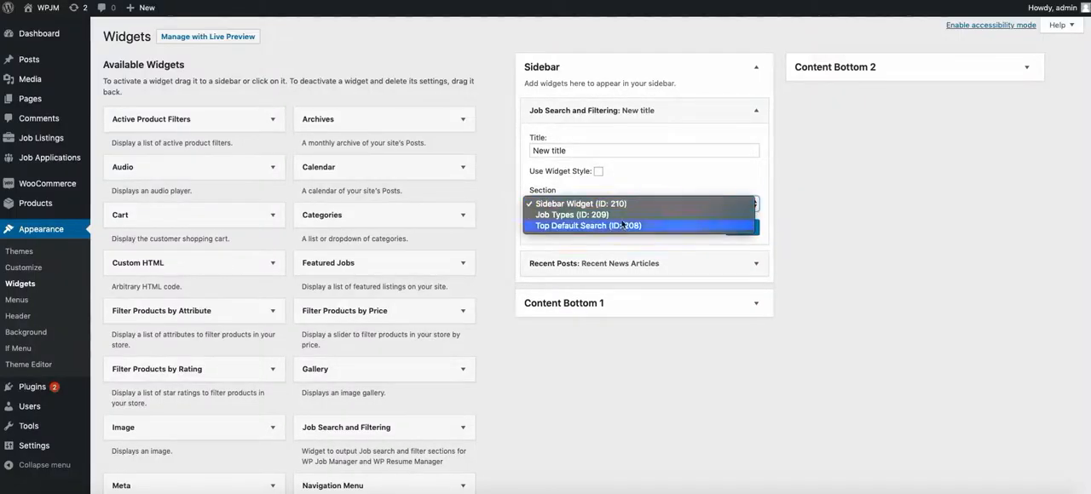
{"action": "left_click", "coordinate": [676, 171]}
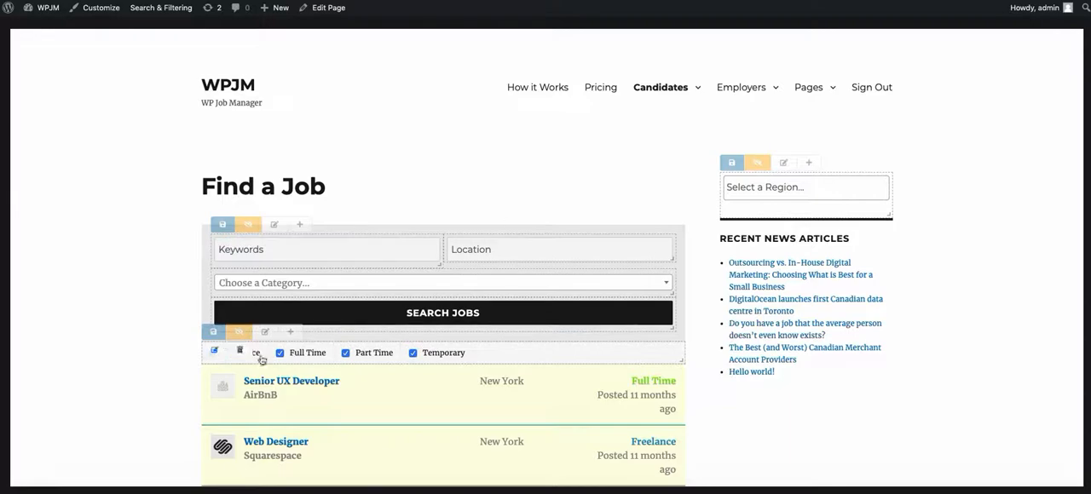
{"action": "left_click", "coordinate": [359, 152]}
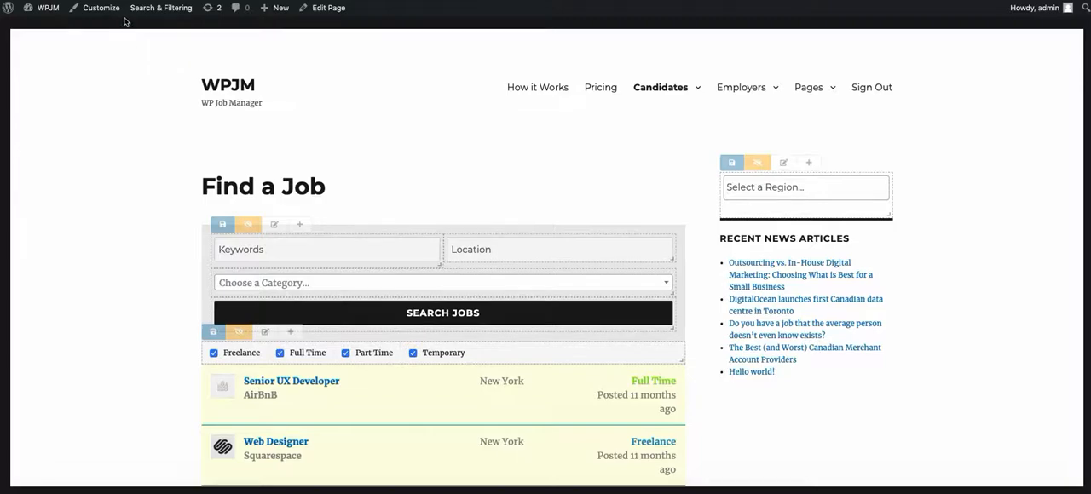
Step: Disable custom search and filtering to show the default Find a Job form, and re-enable it from that page
{"action": "mouse_move", "coordinate": [170, 10]}
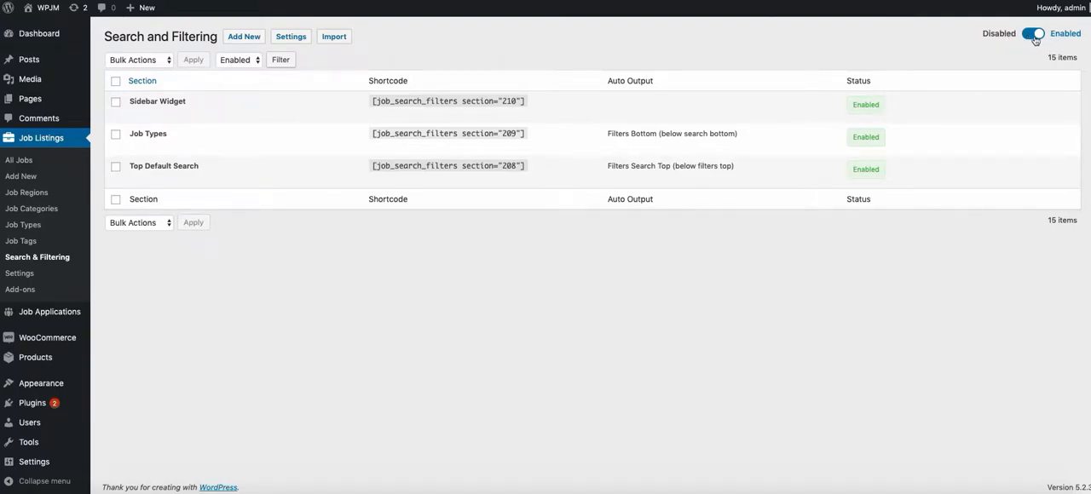
{"action": "left_click", "coordinate": [1039, 39]}
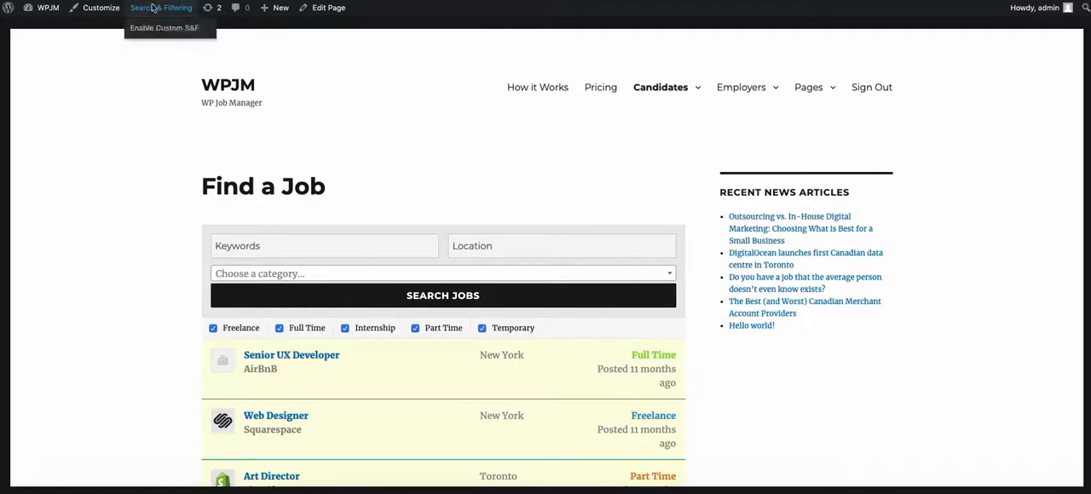
{"action": "left_click", "coordinate": [162, 28]}
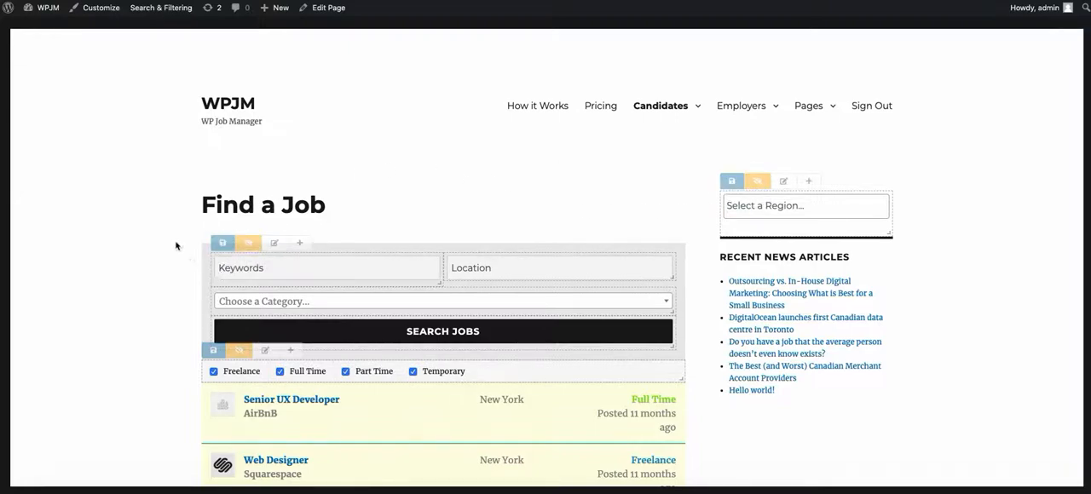
Step: Preview the Find a Job page without the section editing controls and bring the controls back
{"action": "left_click", "coordinate": [249, 242]}
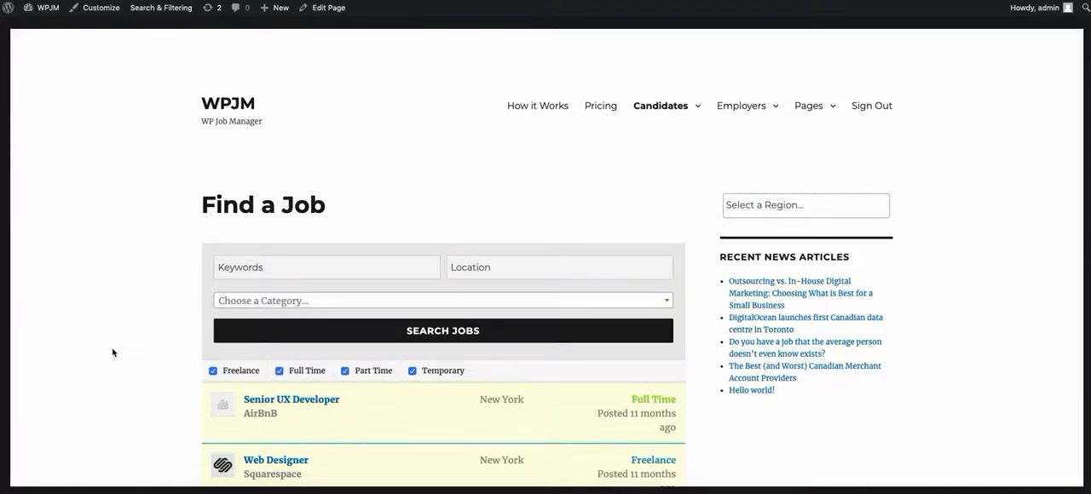
{"action": "mouse_move", "coordinate": [240, 243]}
{"action": "left_click", "coordinate": [238, 238]}
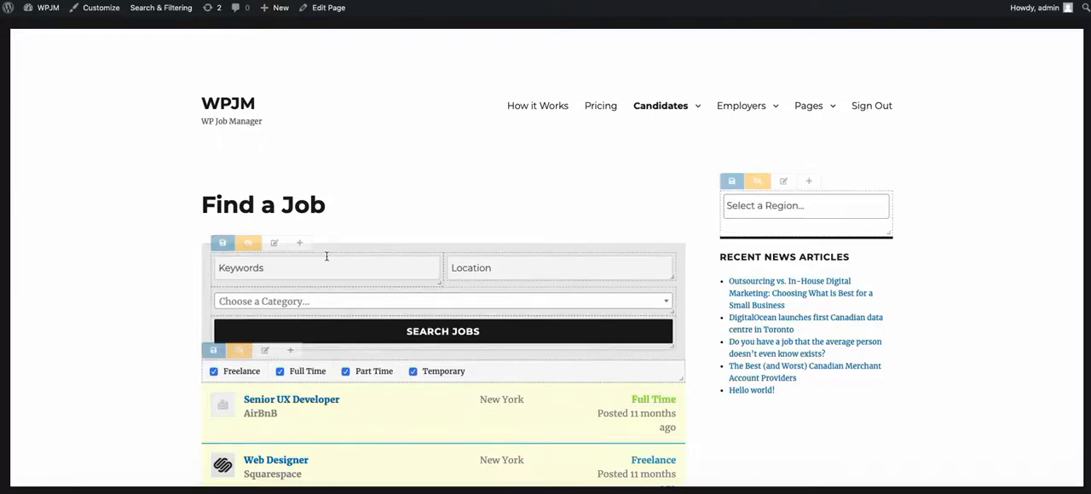
Step: Open the top search section's settings and examine its margin and padding options in Basic and Advanced spacing modes
{"action": "left_click", "coordinate": [274, 243]}
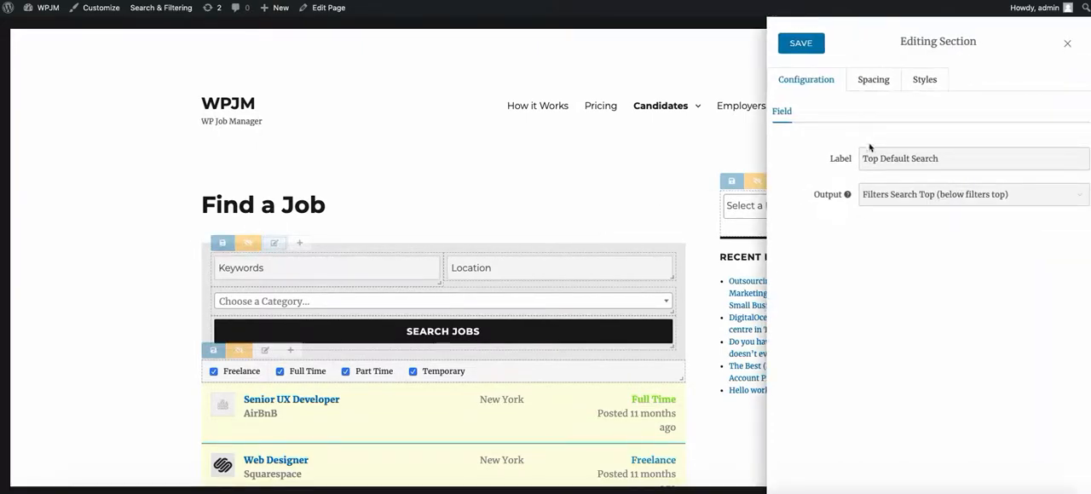
{"action": "left_click", "coordinate": [873, 81]}
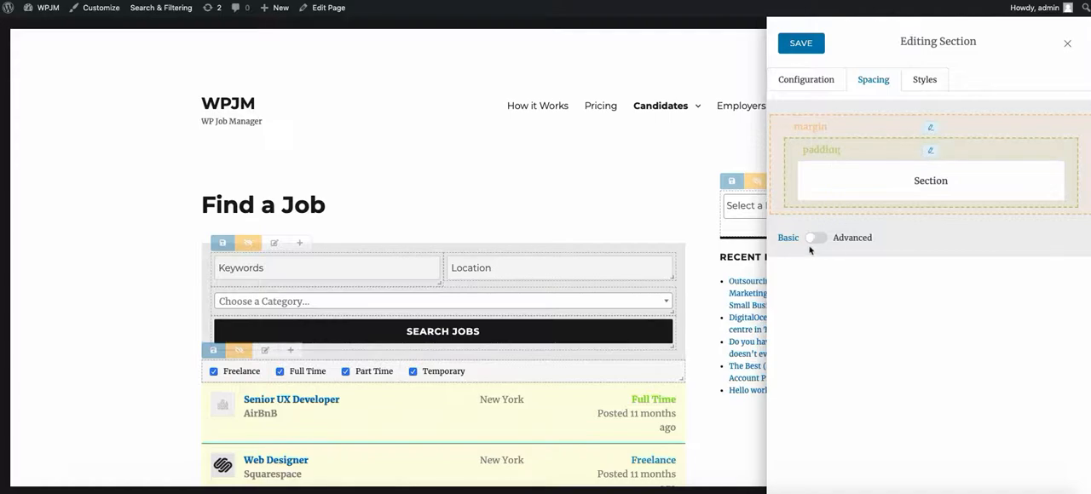
{"action": "left_click", "coordinate": [932, 130]}
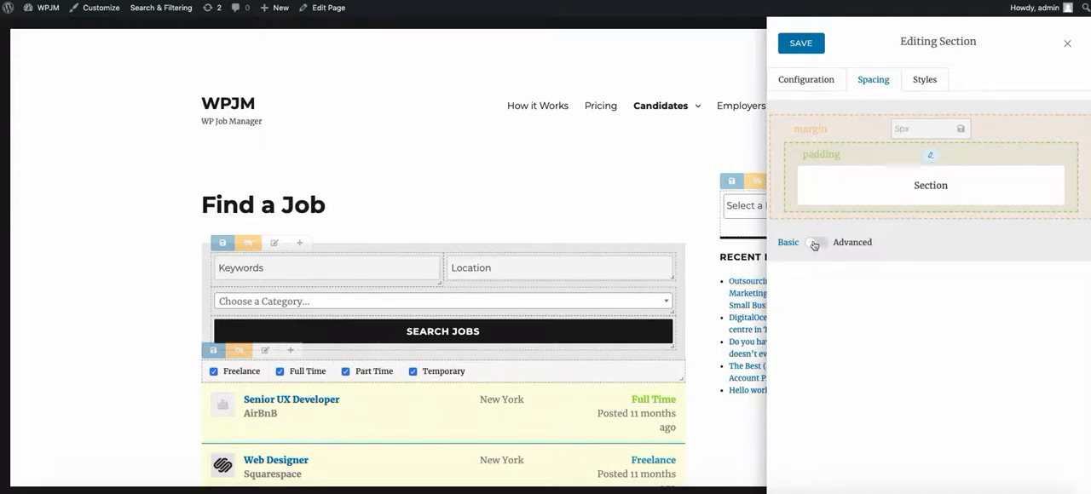
{"action": "left_click", "coordinate": [942, 129]}
{"action": "left_click", "coordinate": [990, 124]}
{"action": "left_click", "coordinate": [937, 129]}
{"action": "key", "text": "Return"}
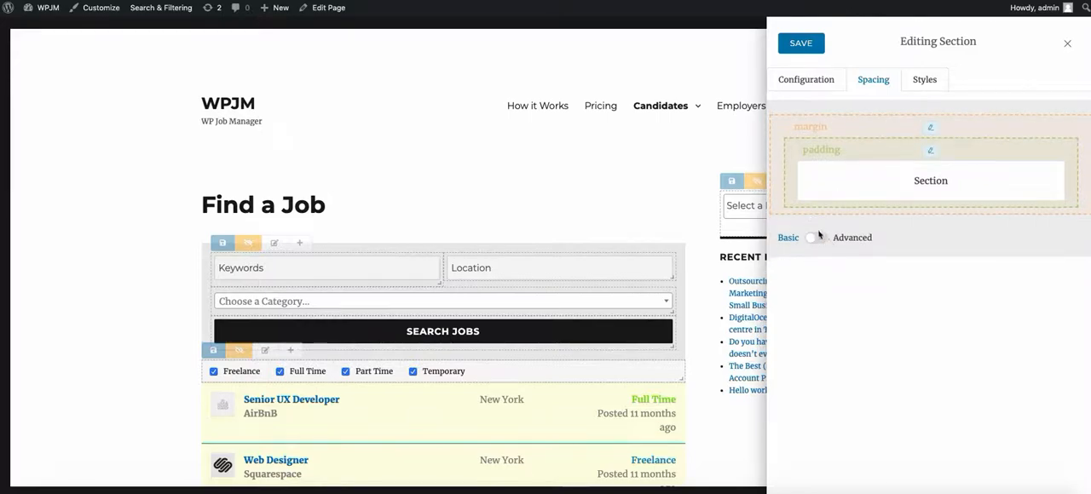
{"action": "left_click", "coordinate": [814, 238]}
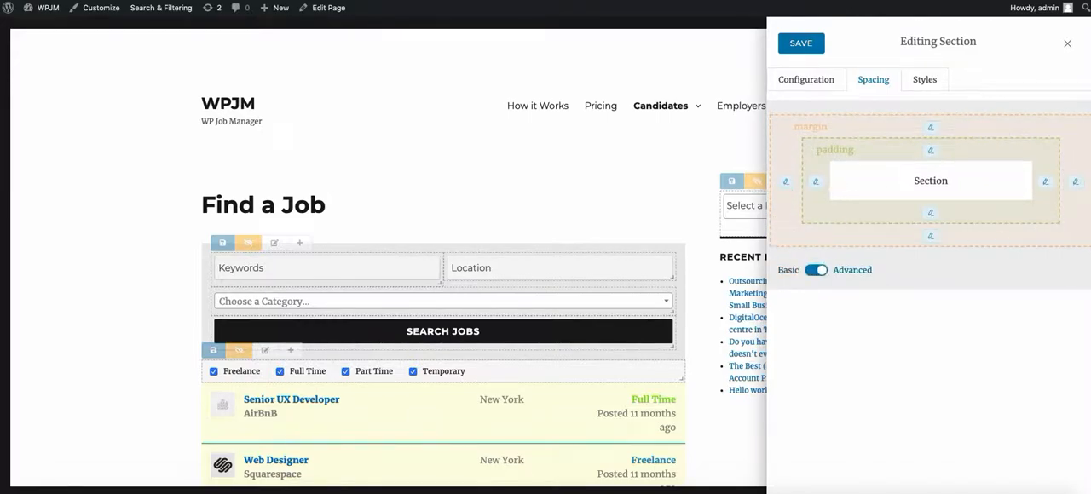
{"action": "left_click", "coordinate": [817, 271]}
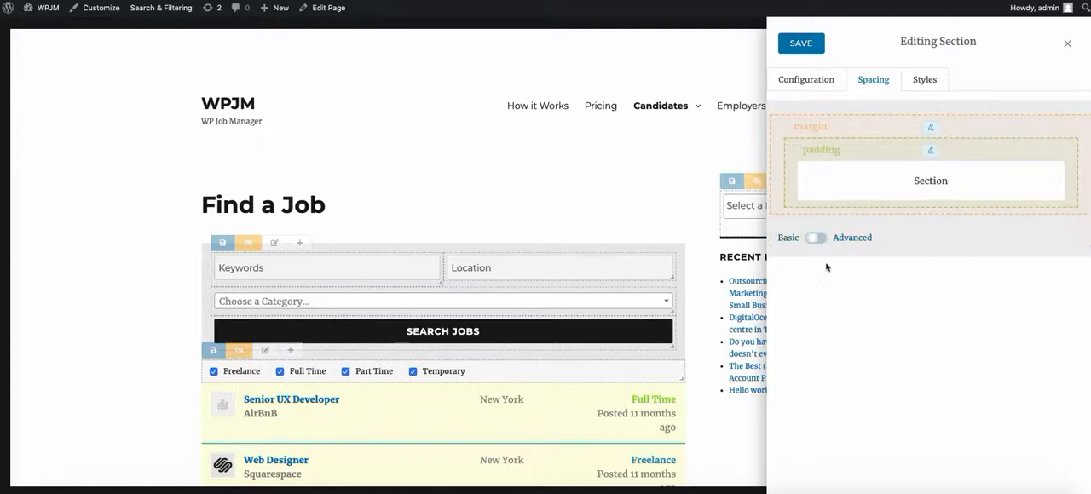
Step: Add a background-color rule with the value red to the Section CSS of the top search section
{"action": "left_click", "coordinate": [926, 85]}
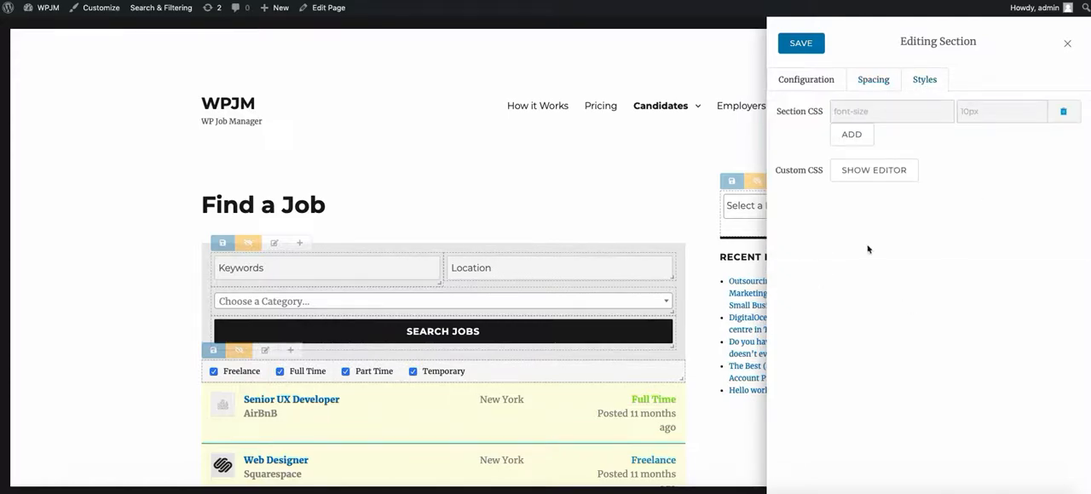
{"action": "left_click", "coordinate": [888, 115]}
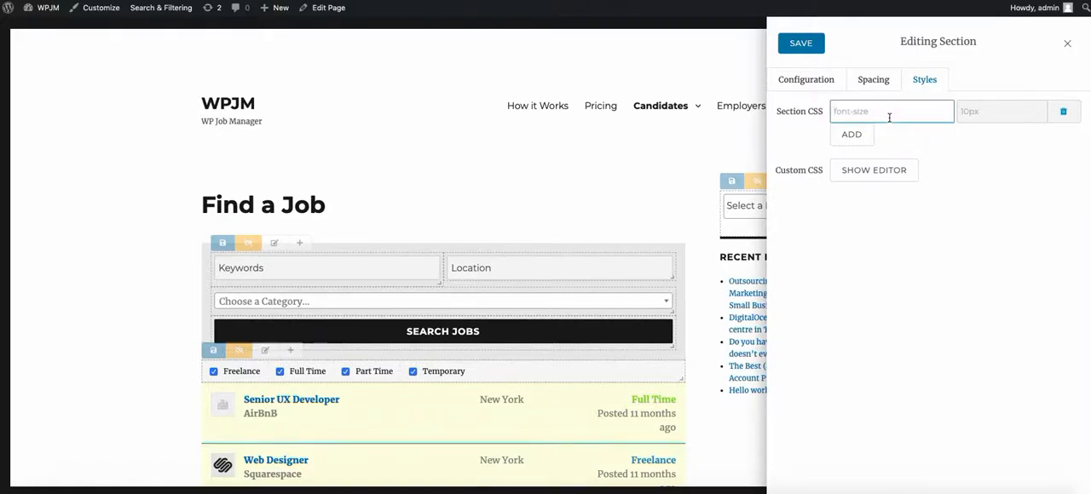
{"action": "type", "text": "background-color"}
{"action": "key", "text": "Tab"}
{"action": "type", "text": "red"}
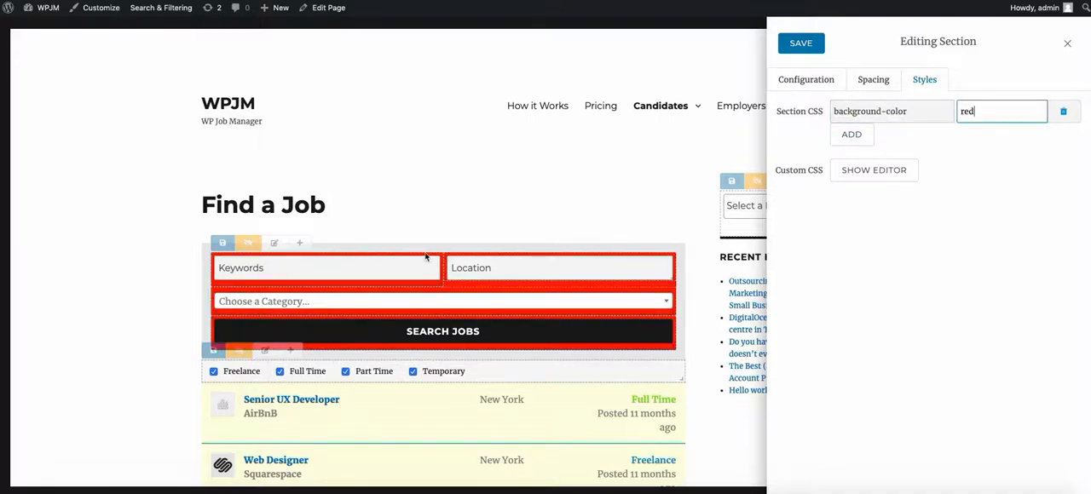
Step: Clear the red background-color rule from the Section CSS
{"action": "left_click", "coordinate": [890, 109]}
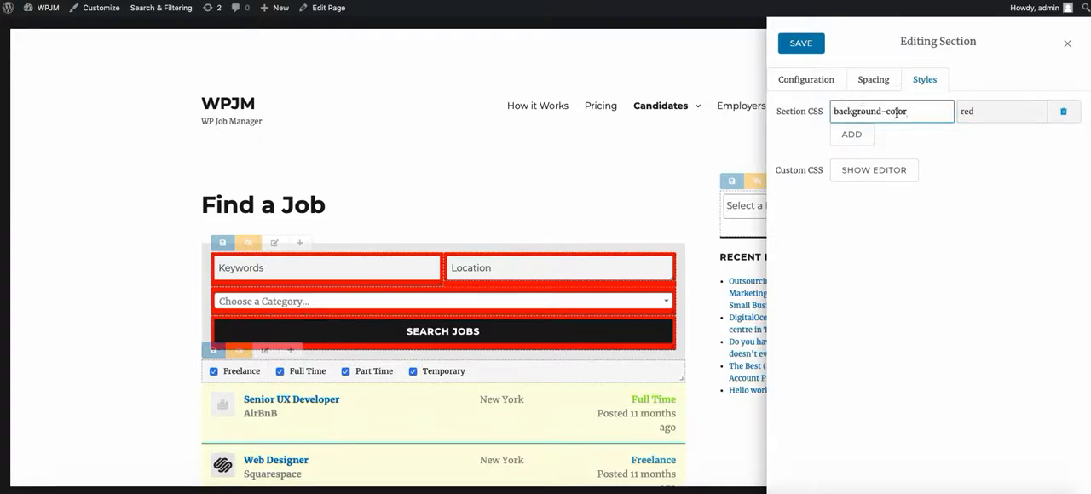
{"action": "left_click_drag", "start_coordinate": [839, 112], "coordinate": [923, 110]}
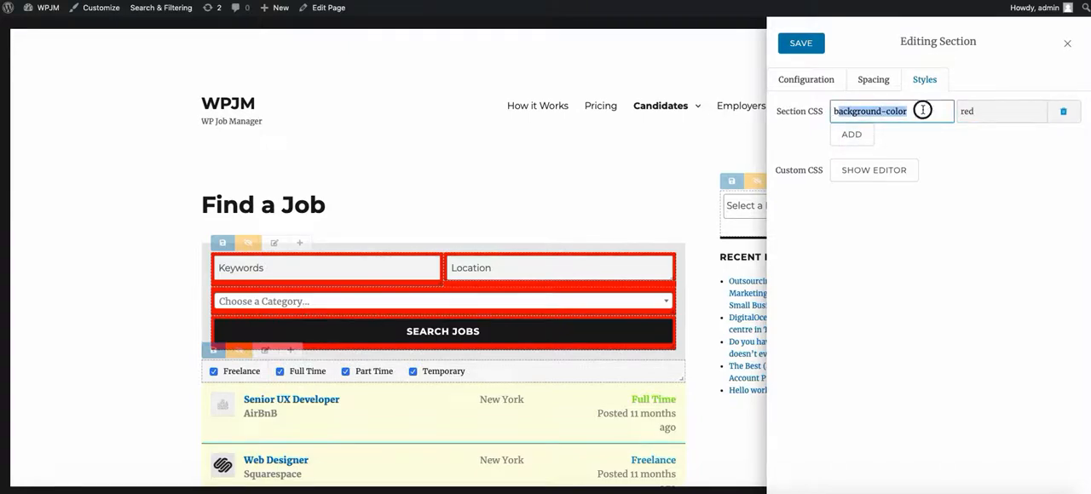
{"action": "left_click", "coordinate": [923, 110]}
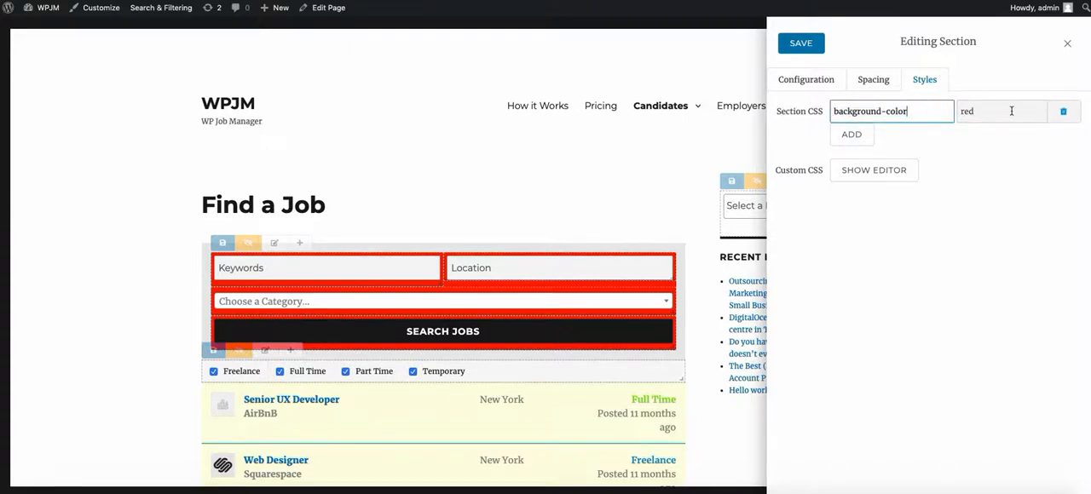
{"action": "triple_click", "coordinate": [939, 111]}
{"action": "key", "text": "BackSpace"}
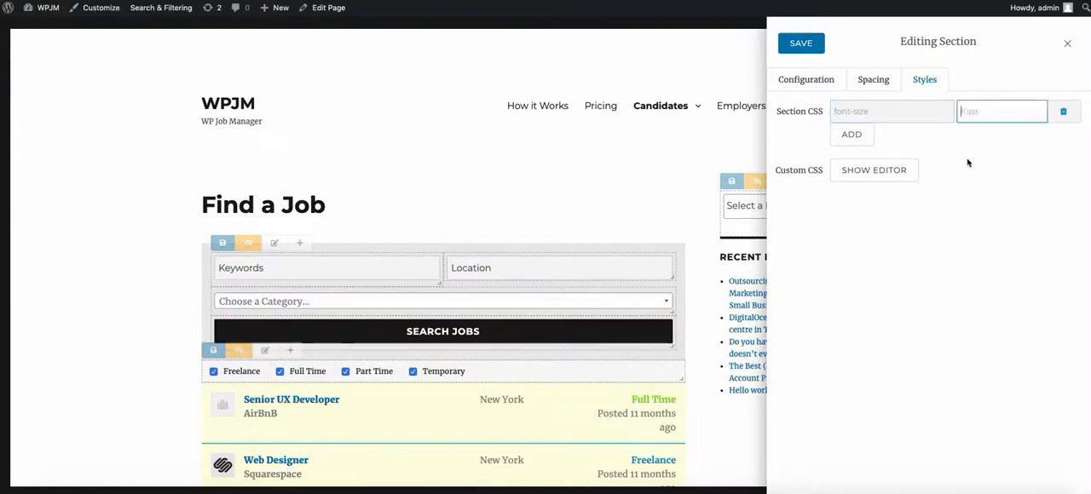
Step: Try out the Custom CSS editor by entering ".custom_css {" and clear the code again
{"action": "left_click", "coordinate": [854, 175]}
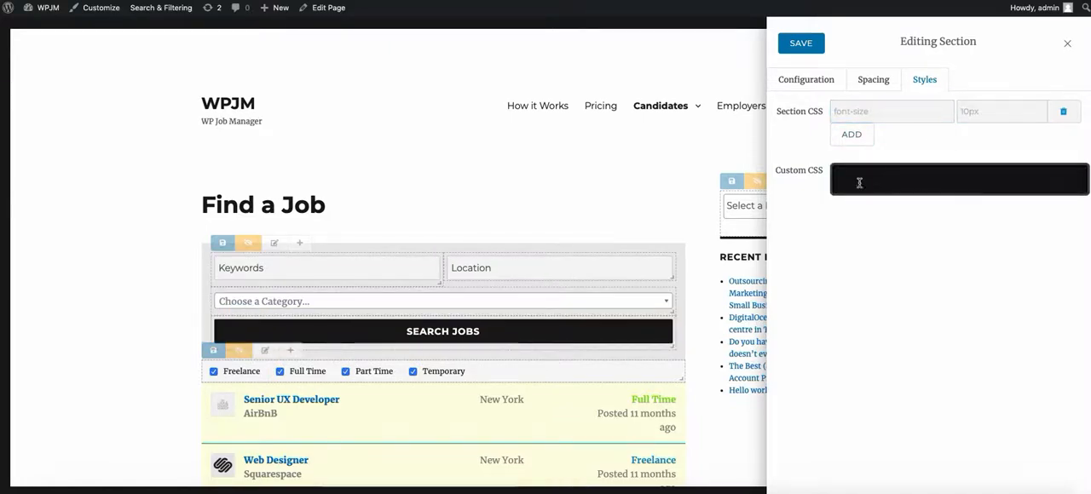
{"action": "left_click", "coordinate": [858, 173]}
{"action": "type", "text": ".custom_"}
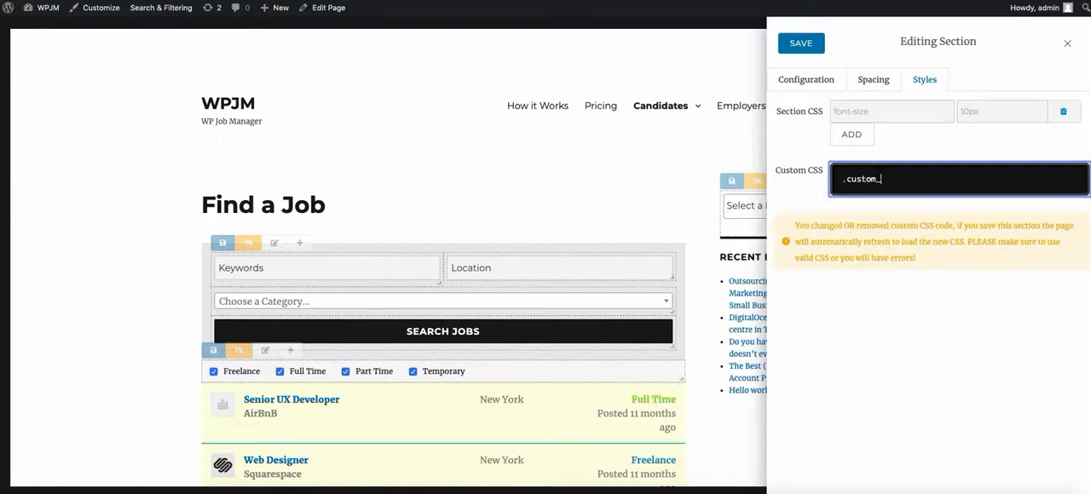
{"action": "type", "text": "css {"}
{"action": "key", "text": "Return"}
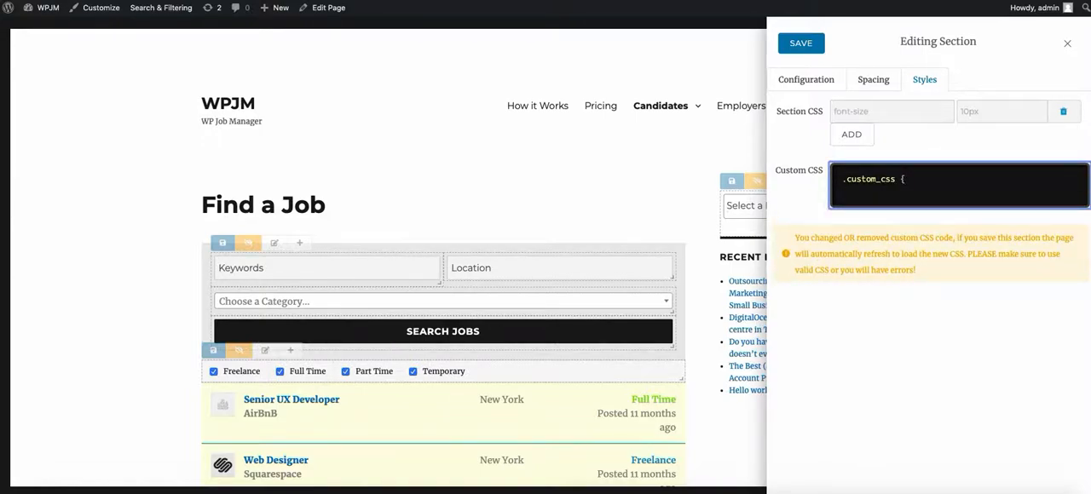
{"action": "left_click_drag", "start_coordinate": [857, 195], "coordinate": [838, 171]}
{"action": "key", "text": "BackSpace"}
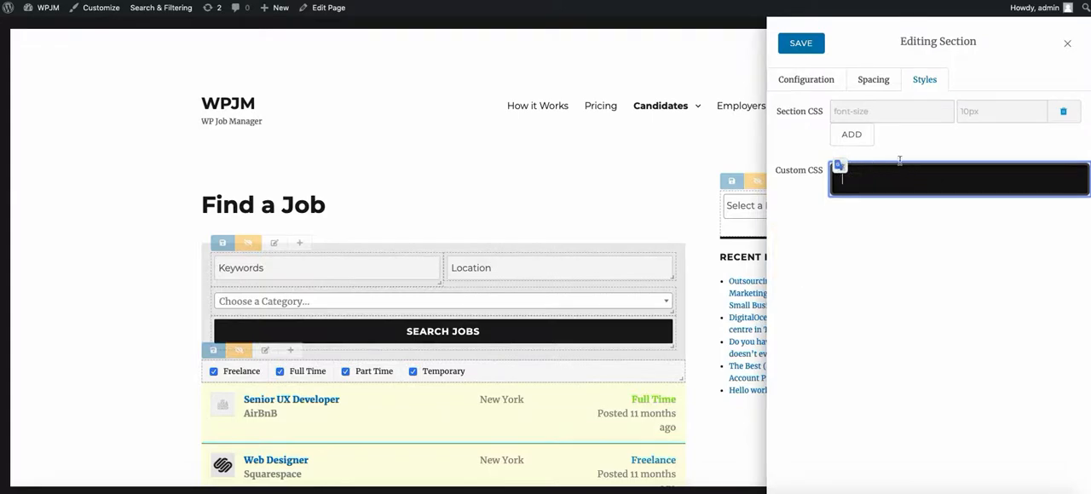
Step: Return to the section's configuration settings and save the Top Default Search section
{"action": "left_click", "coordinate": [820, 80]}
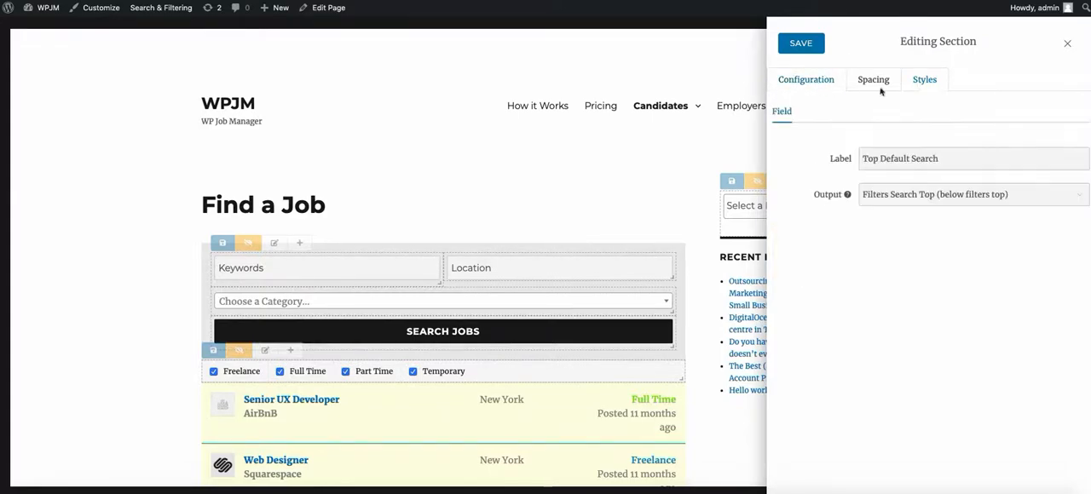
{"action": "left_click", "coordinate": [801, 45]}
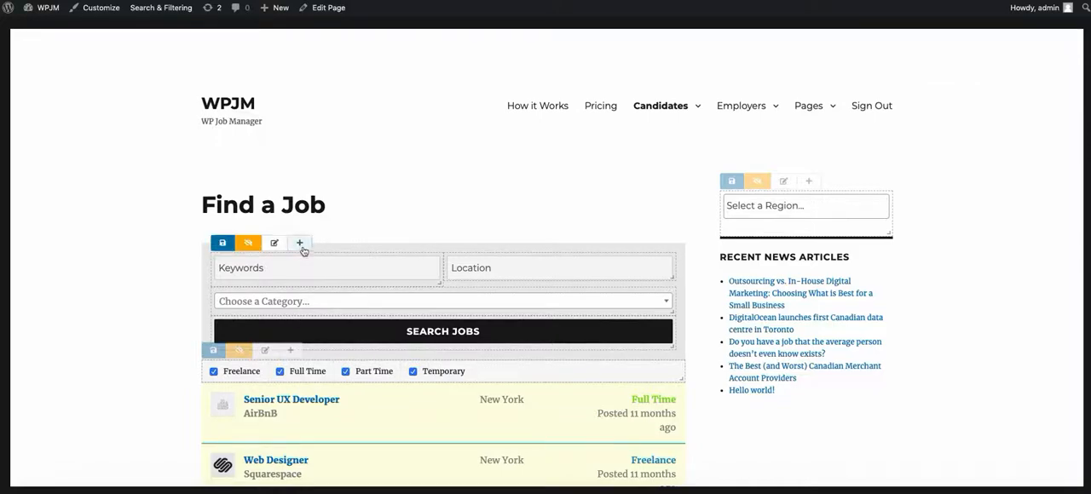
Step: Add an empty field to the top search section below the Search Jobs button
{"action": "left_click", "coordinate": [301, 245]}
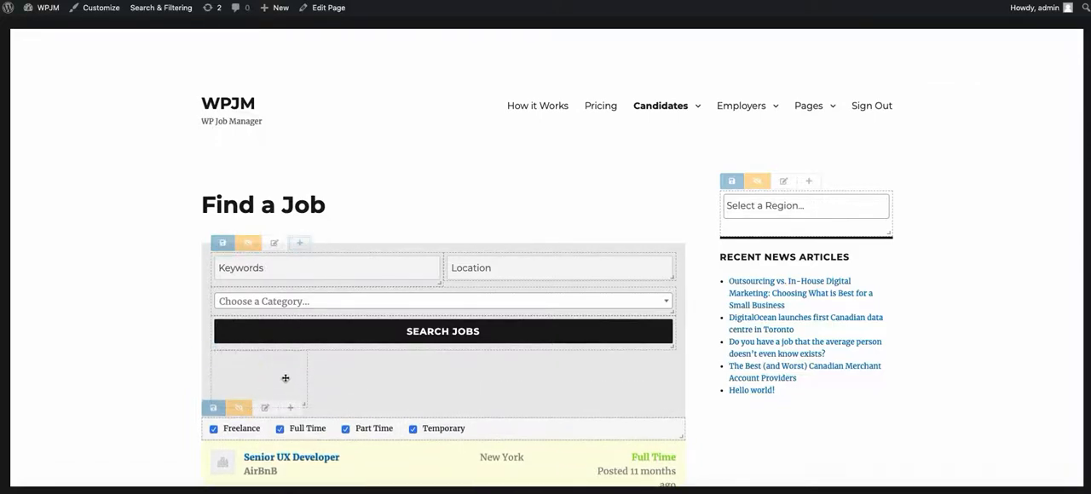
{"action": "right_click", "coordinate": [409, 367]}
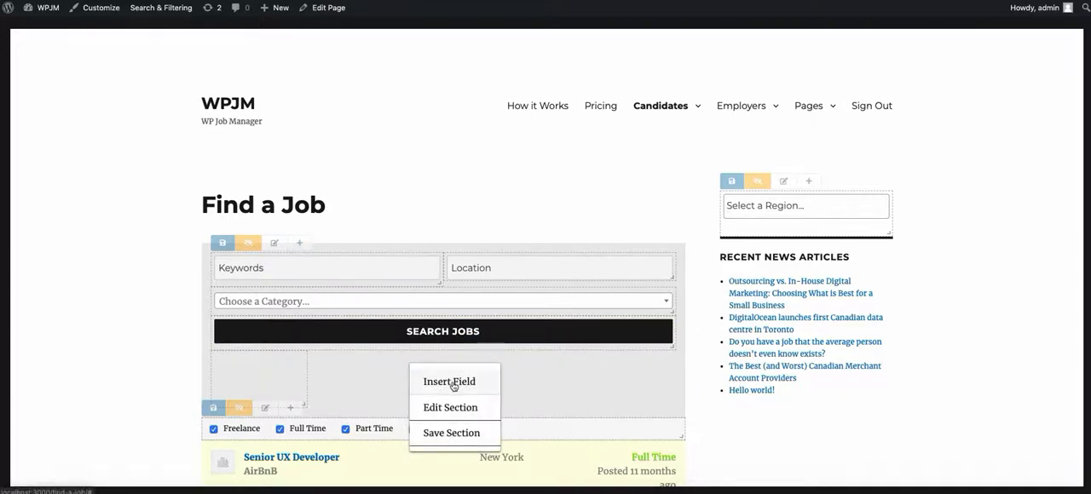
{"action": "left_click", "coordinate": [97, 289]}
Step: Remove the newly added empty field from the top search section
{"action": "mouse_move", "coordinate": [215, 367]}
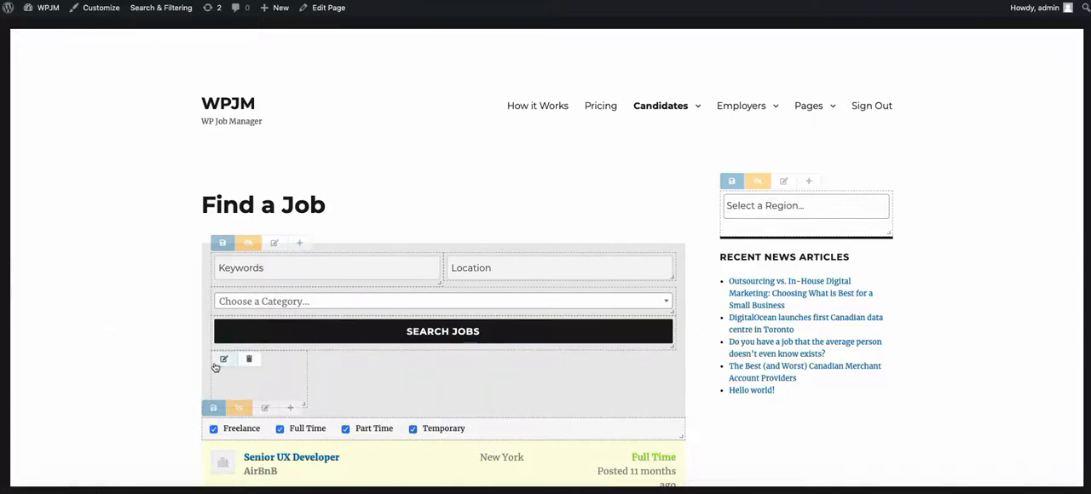
{"action": "left_click", "coordinate": [251, 361]}
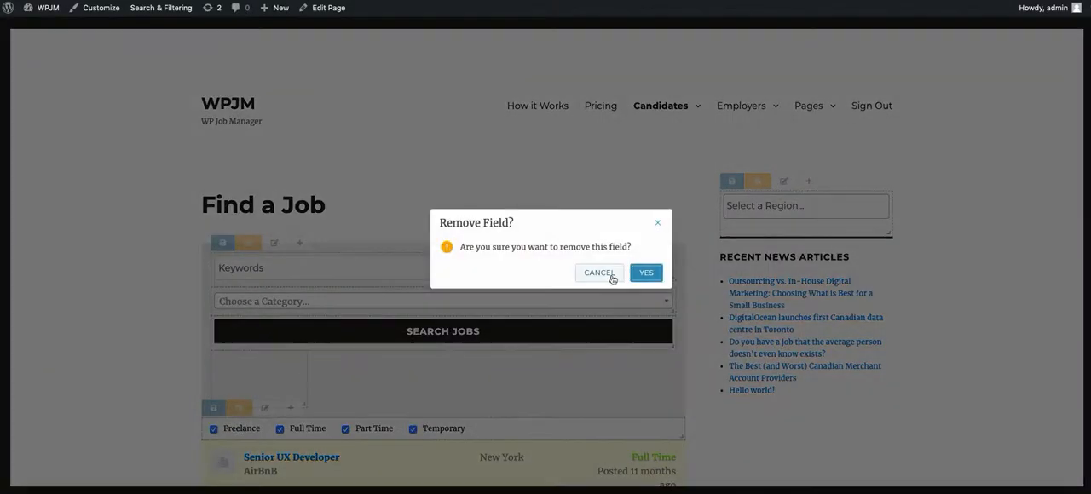
{"action": "left_click", "coordinate": [645, 273]}
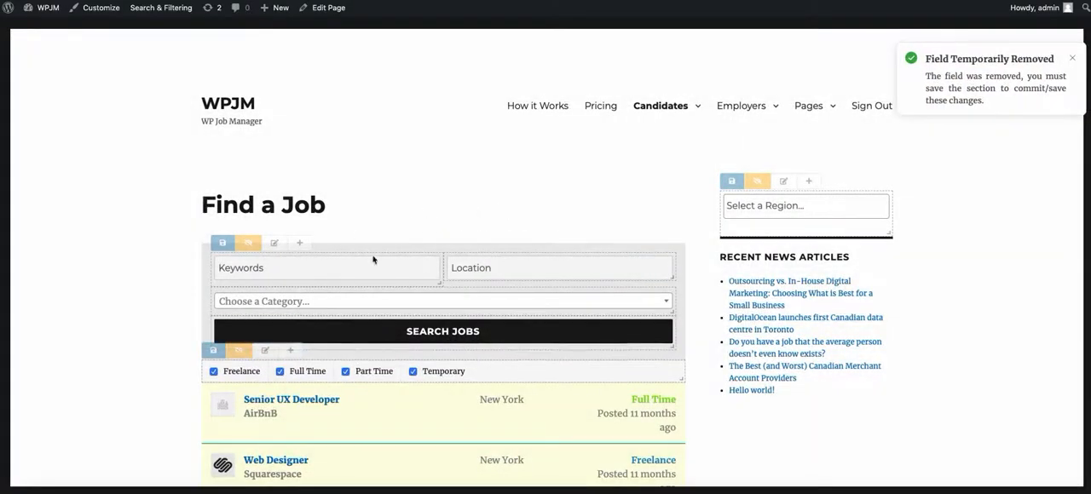
Step: Open the Keywords field of the search form for editing
{"action": "mouse_move", "coordinate": [222, 262]}
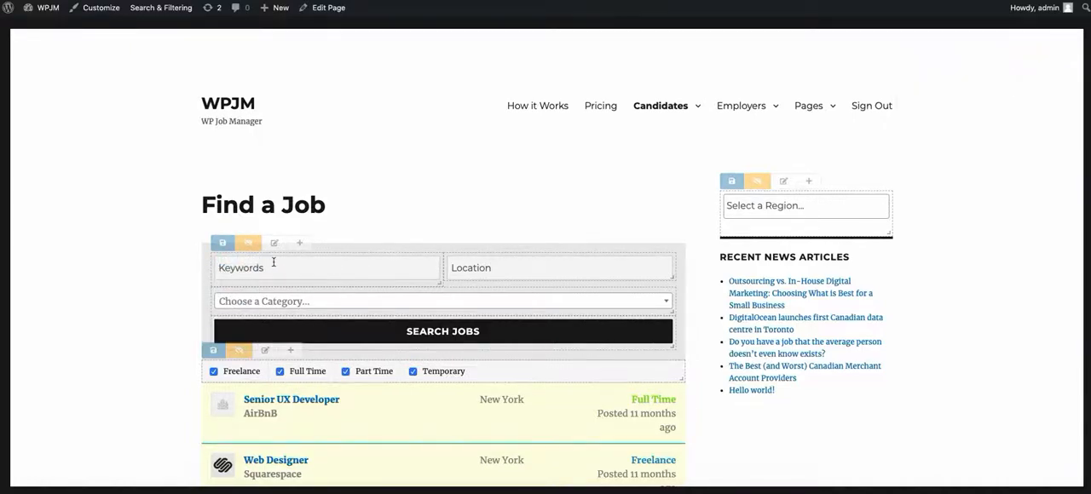
{"action": "right_click", "coordinate": [330, 269]}
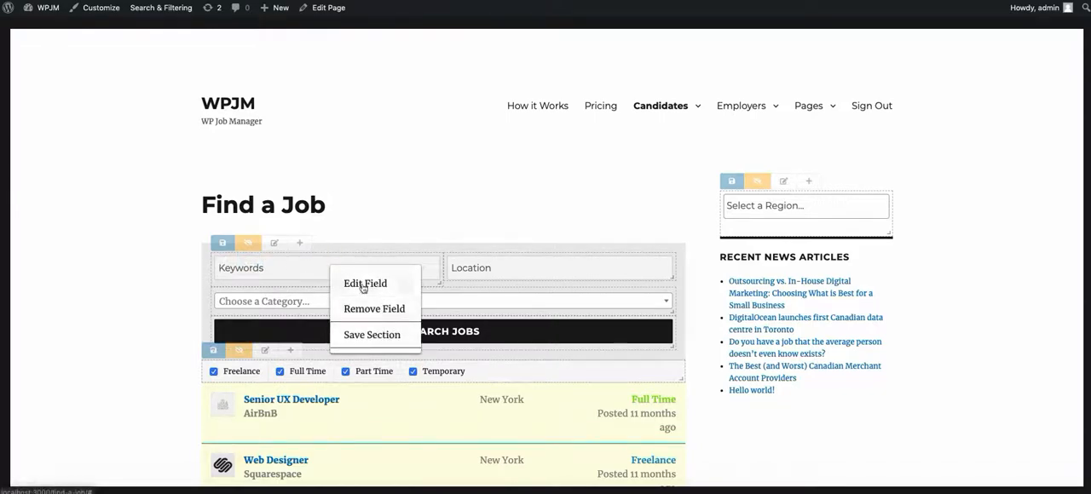
{"action": "left_click", "coordinate": [352, 284]}
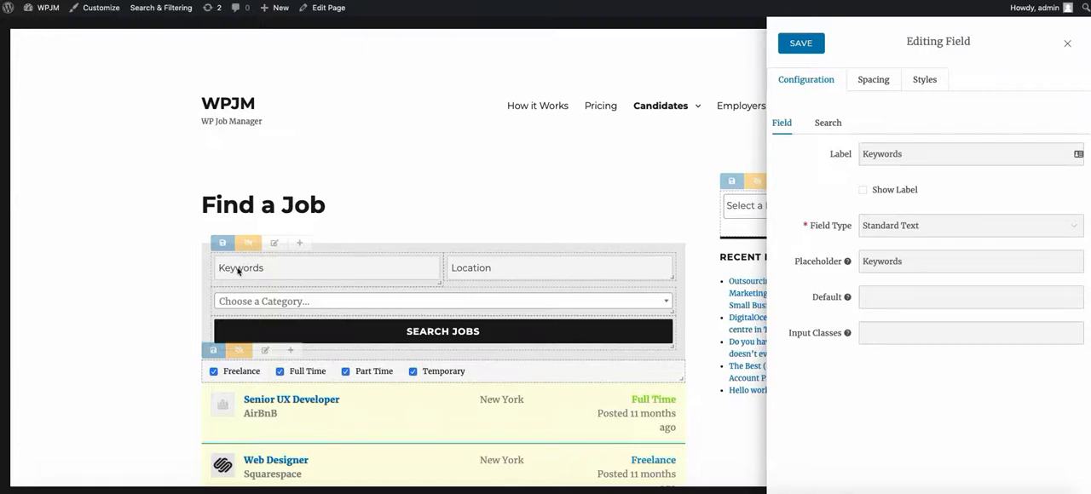
Step: Look through the input and design field types available for the Keywords field, keeping Standard Text
{"action": "left_click", "coordinate": [971, 226]}
{"action": "scroll", "coordinate": [954, 282], "scroll_direction": "down", "scroll_amount": 4}
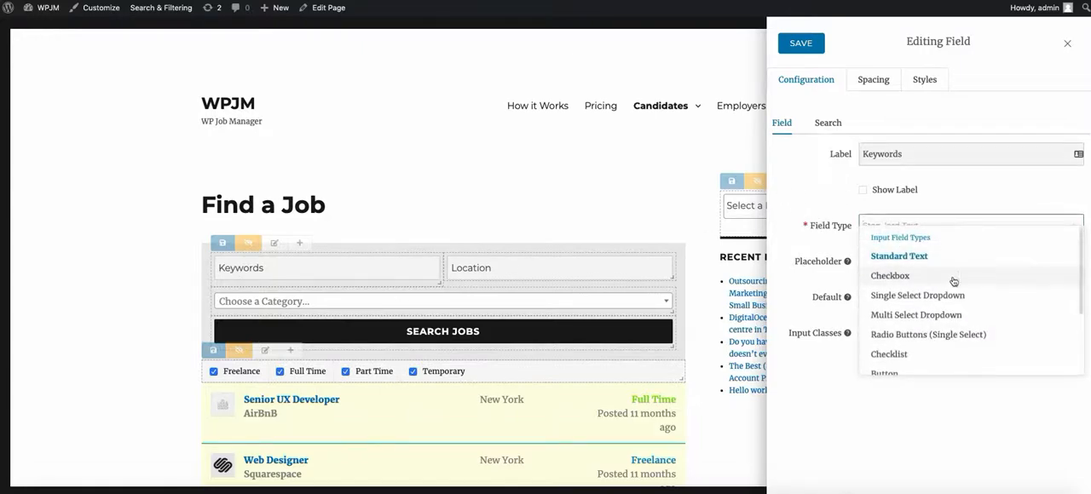
{"action": "scroll", "coordinate": [949, 287], "scroll_direction": "up", "scroll_amount": 4}
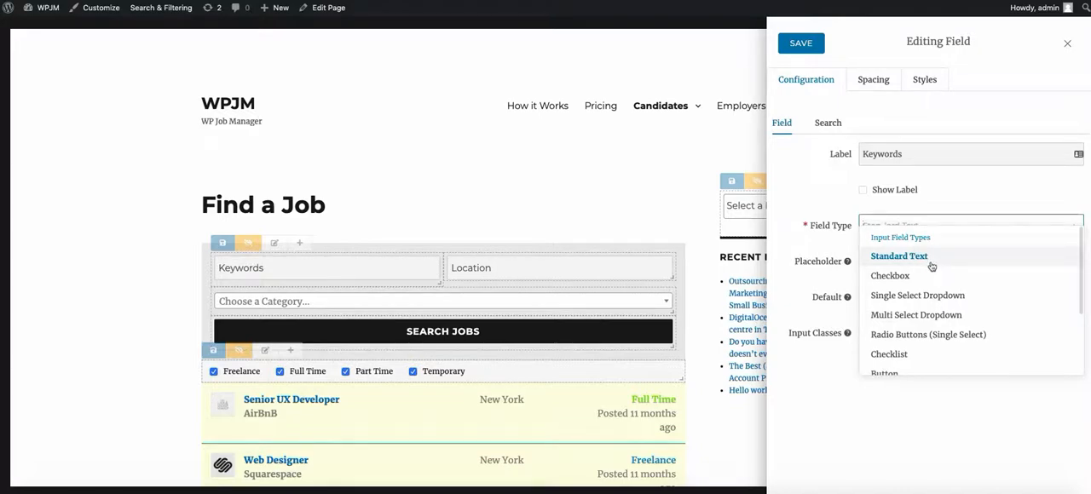
{"action": "scroll", "coordinate": [929, 273], "scroll_direction": "down", "scroll_amount": 2}
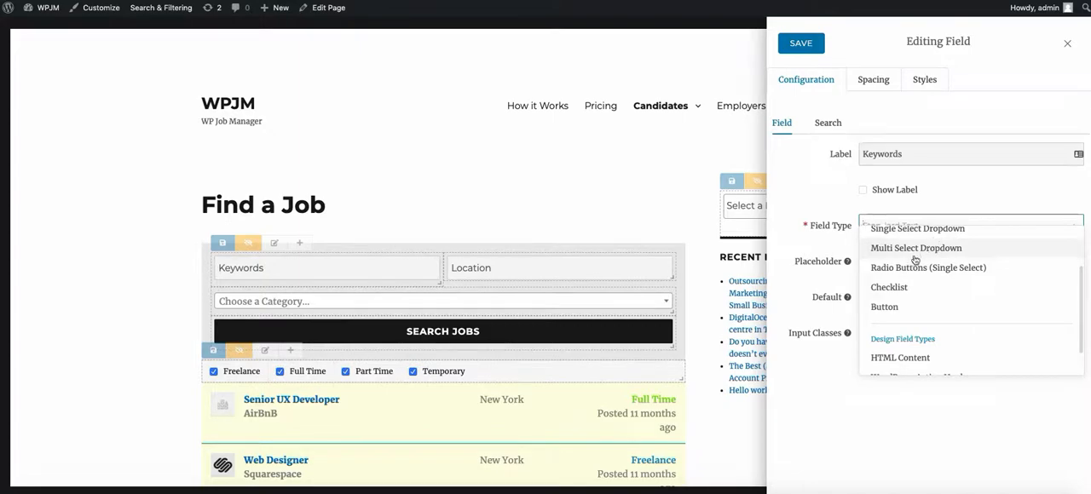
{"action": "scroll", "coordinate": [914, 291], "scroll_direction": "down", "scroll_amount": 1}
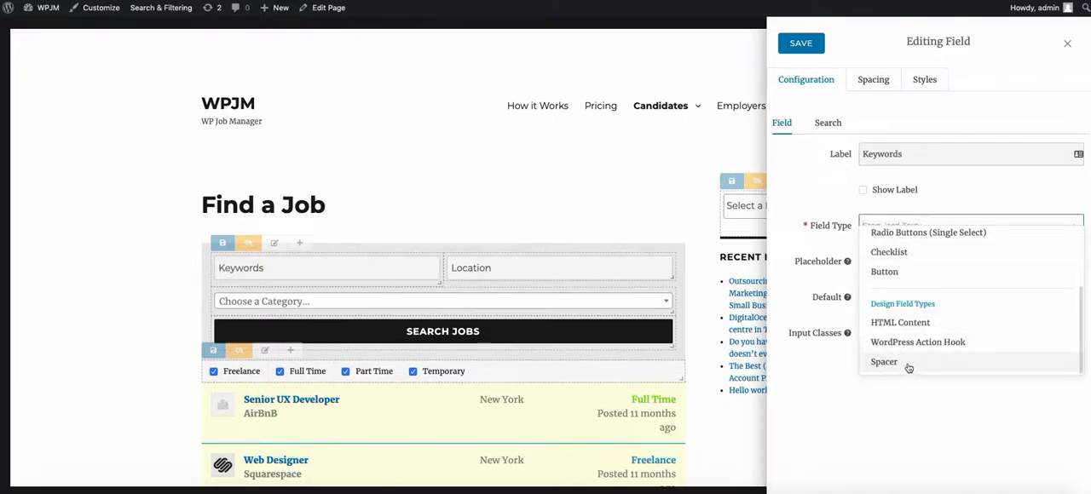
{"action": "left_click", "coordinate": [811, 178]}
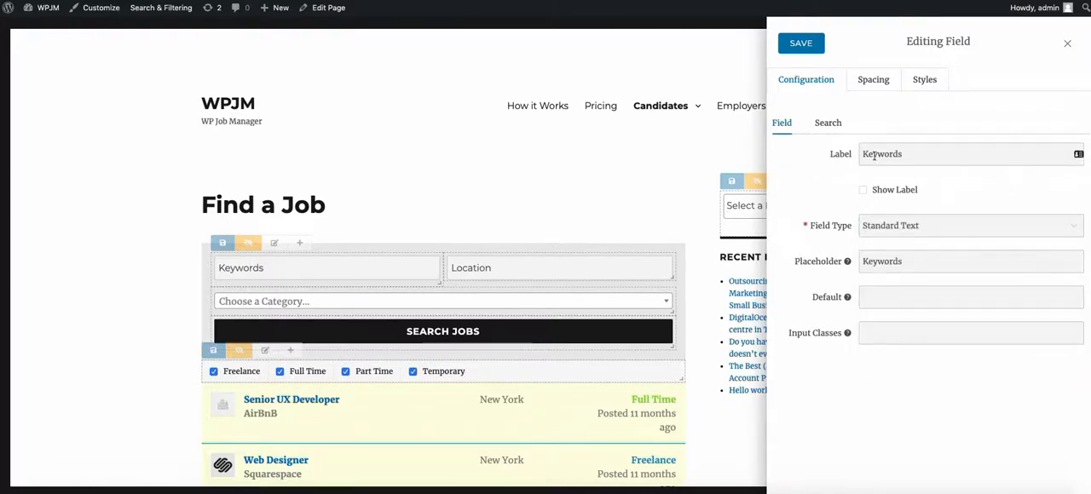
Step: Review the search sources available for the Keywords field, including the WP Job Manager defaults, listing taxonomies and listing meta fields
{"action": "left_click", "coordinate": [834, 126]}
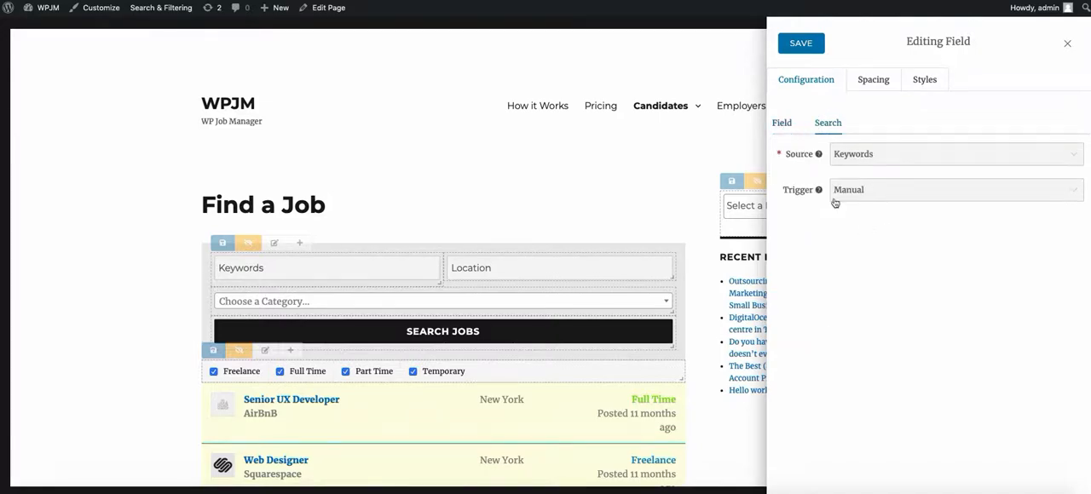
{"action": "left_click", "coordinate": [988, 161]}
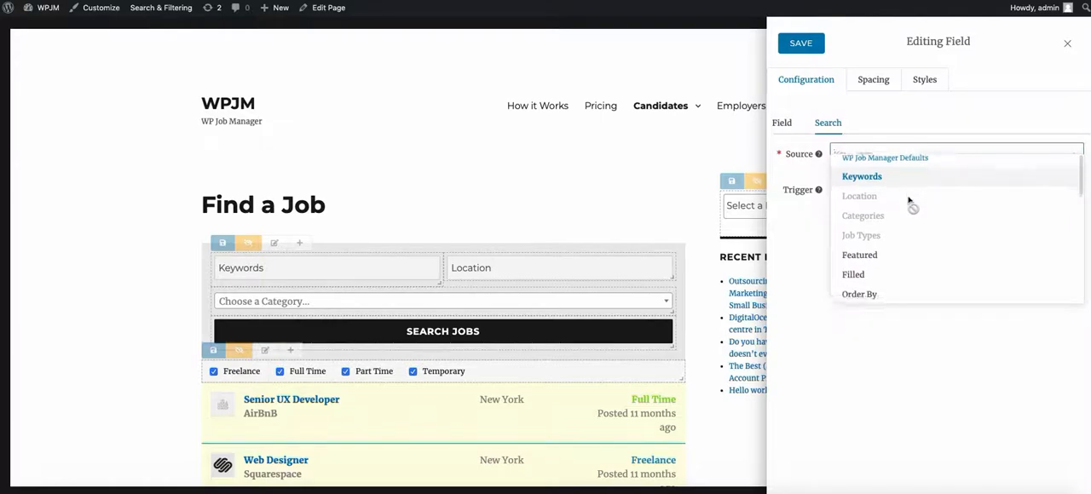
{"action": "scroll", "coordinate": [908, 204], "scroll_direction": "down", "scroll_amount": 1}
{"action": "scroll", "coordinate": [908, 200], "scroll_direction": "up", "scroll_amount": 1}
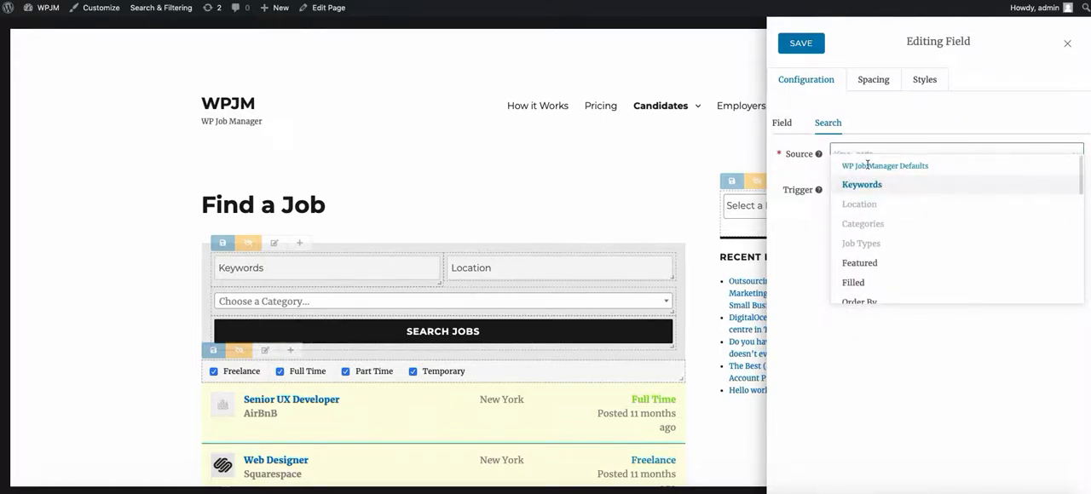
{"action": "scroll", "coordinate": [908, 230], "scroll_direction": "down", "scroll_amount": 3}
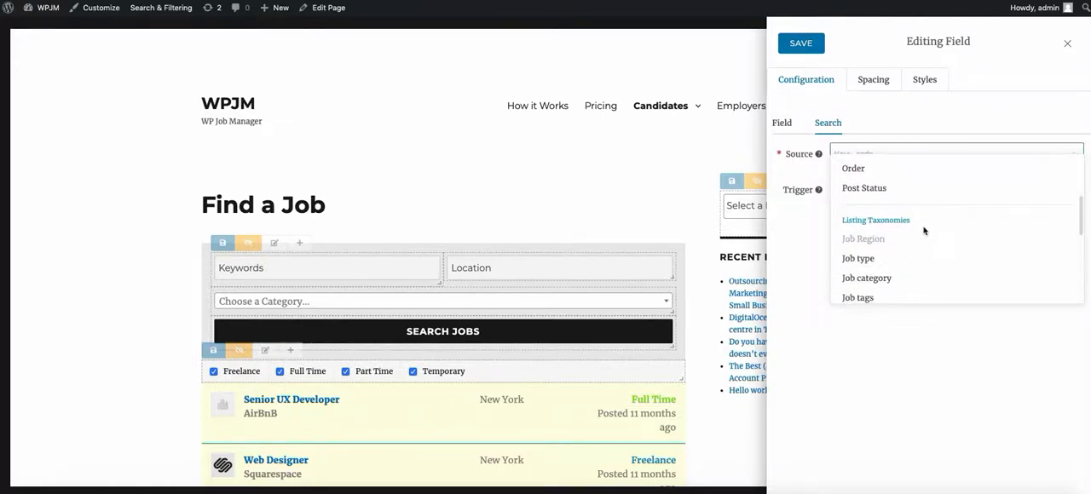
{"action": "scroll", "coordinate": [919, 230], "scroll_direction": "down", "scroll_amount": 1}
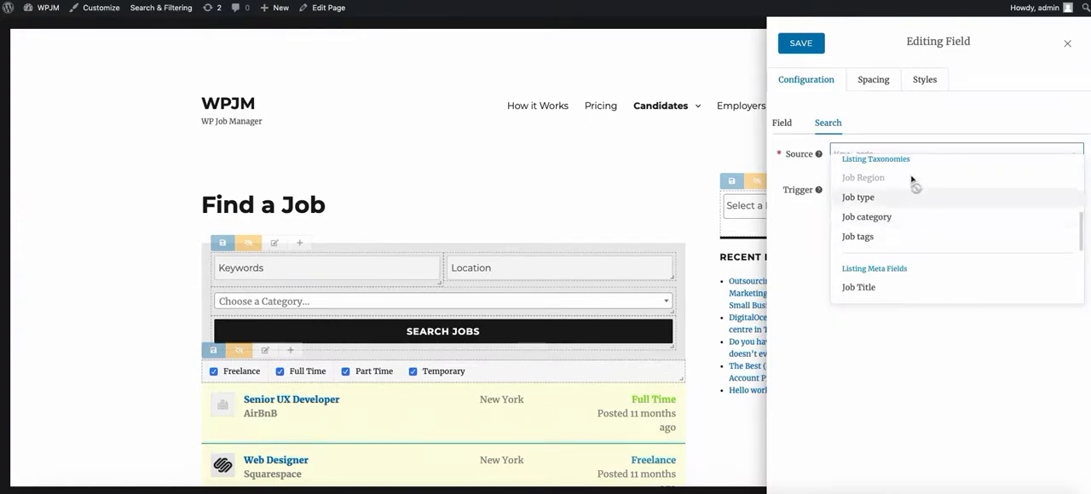
{"action": "scroll", "coordinate": [908, 213], "scroll_direction": "down", "scroll_amount": 2}
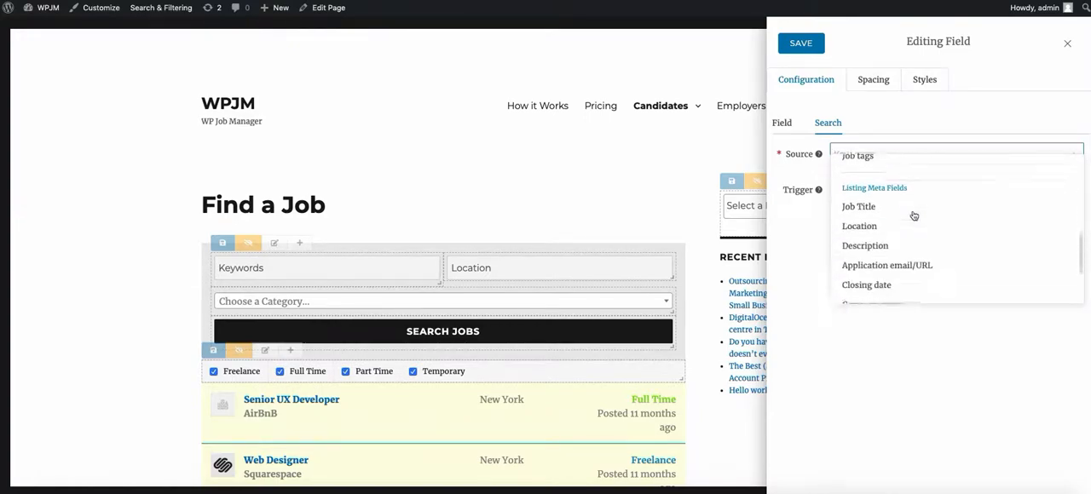
{"action": "scroll", "coordinate": [886, 213], "scroll_direction": "down", "scroll_amount": 5}
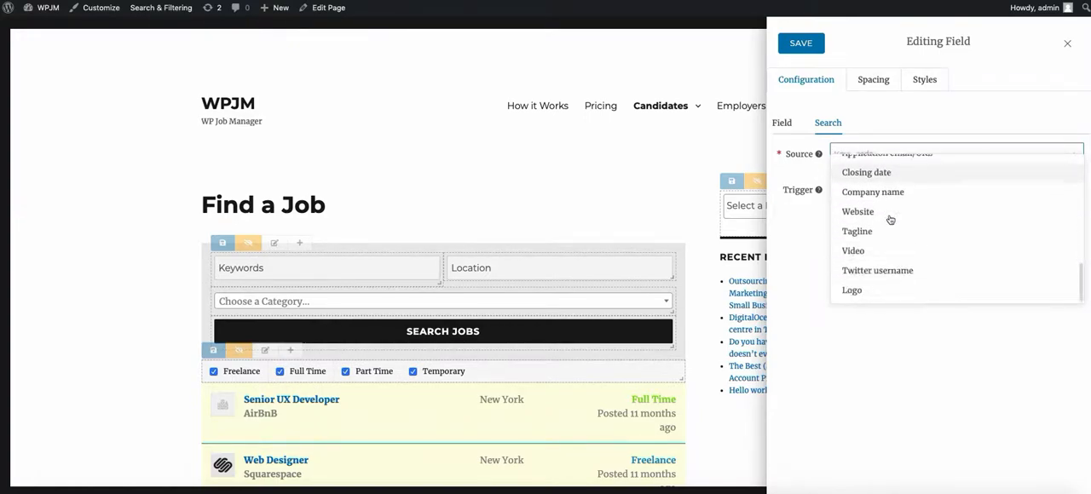
{"action": "scroll", "coordinate": [894, 256], "scroll_direction": "up", "scroll_amount": 3}
{"action": "scroll", "coordinate": [894, 247], "scroll_direction": "up", "scroll_amount": 5}
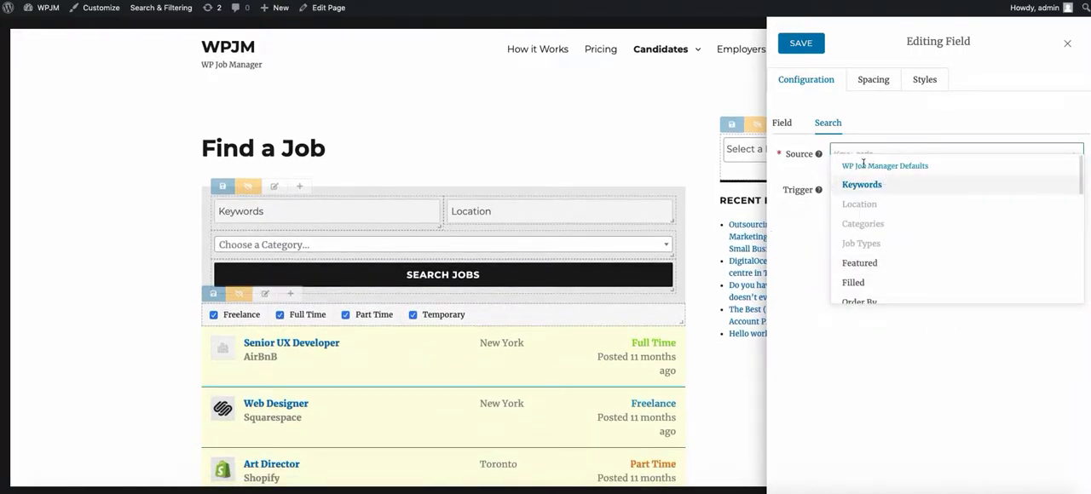
{"action": "scroll", "coordinate": [877, 213], "scroll_direction": "down", "scroll_amount": 3}
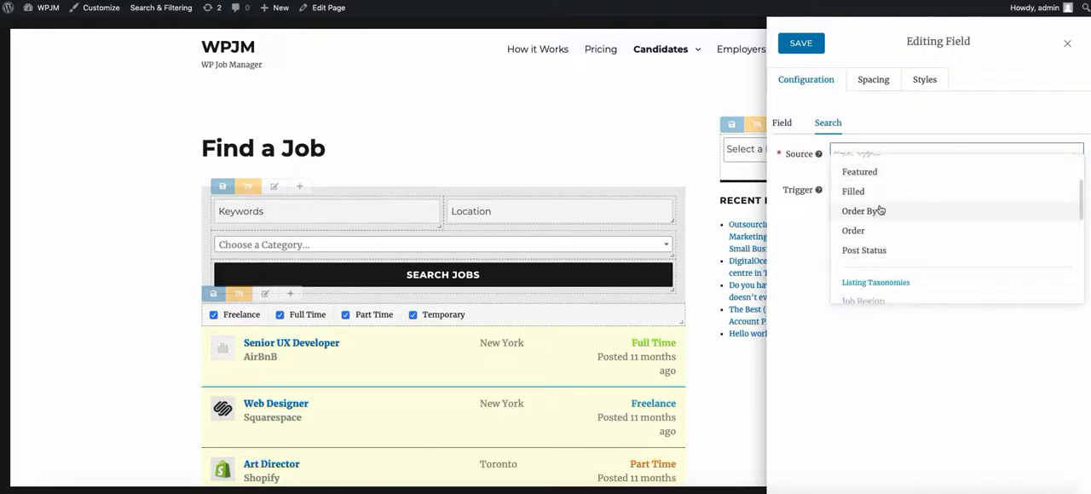
{"action": "scroll", "coordinate": [903, 209], "scroll_direction": "up", "scroll_amount": 1}
{"action": "scroll", "coordinate": [909, 206], "scroll_direction": "down", "scroll_amount": 4}
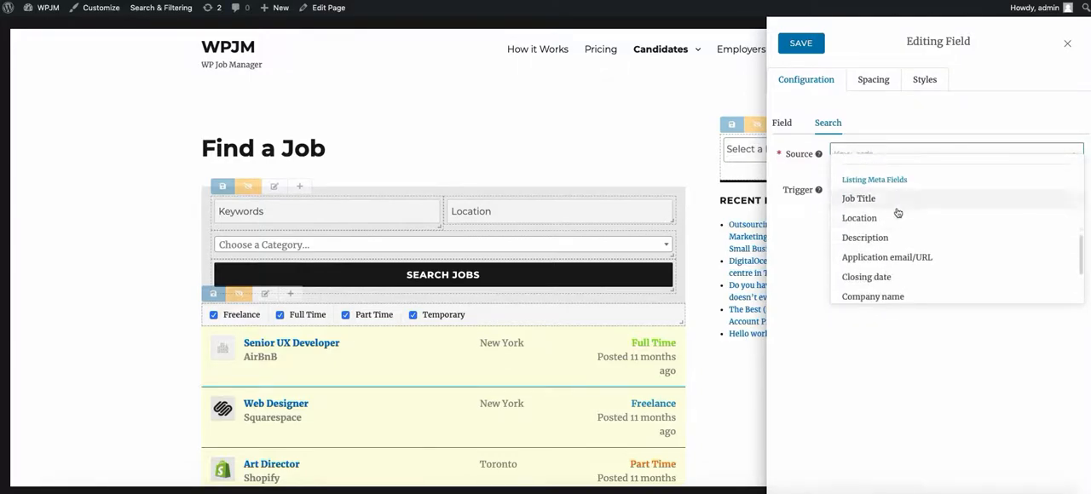
{"action": "scroll", "coordinate": [909, 266], "scroll_direction": "up", "scroll_amount": 5}
{"action": "left_click", "coordinate": [797, 239]}
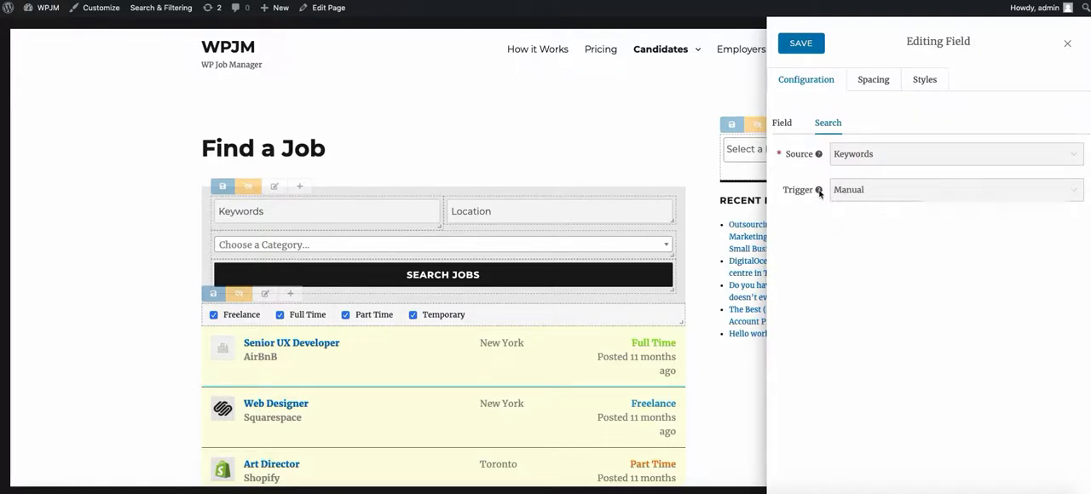
Step: Set the Keywords field's search trigger to Automatic
{"action": "left_click", "coordinate": [870, 191]}
{"action": "left_click", "coordinate": [901, 190]}
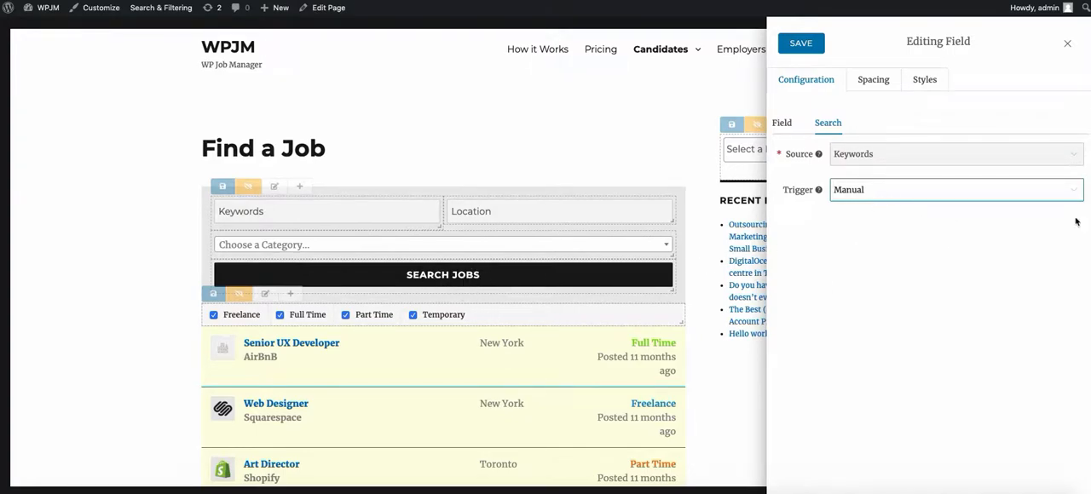
{"action": "left_click", "coordinate": [882, 193]}
{"action": "left_click", "coordinate": [885, 204]}
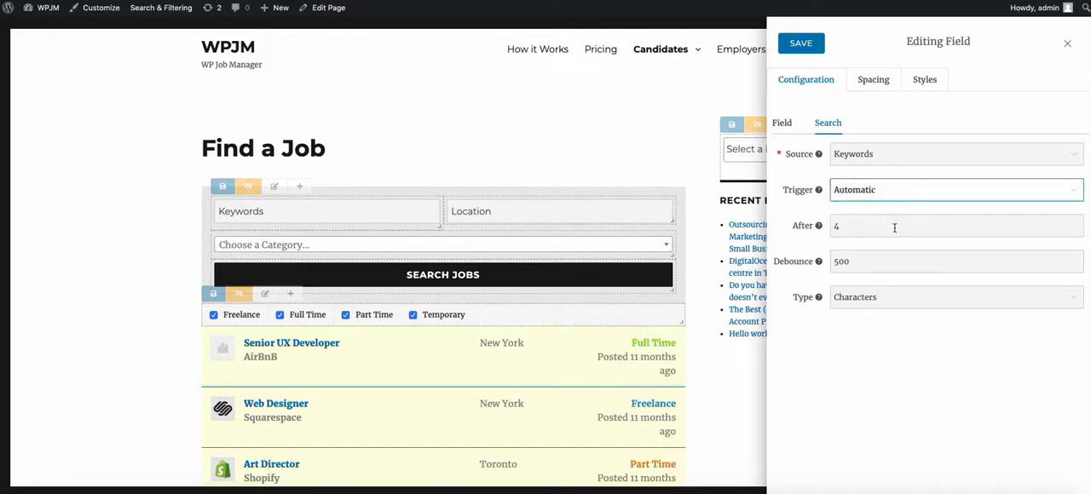
Step: Examine the automatic trigger's After setting with its help text, and the delay types offered for it
{"action": "left_click", "coordinate": [819, 227]}
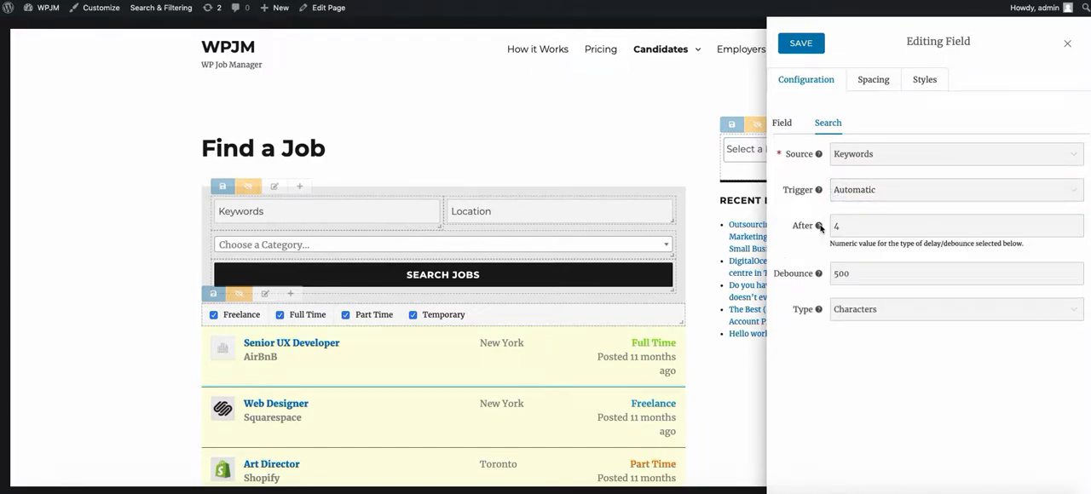
{"action": "left_click", "coordinate": [876, 308]}
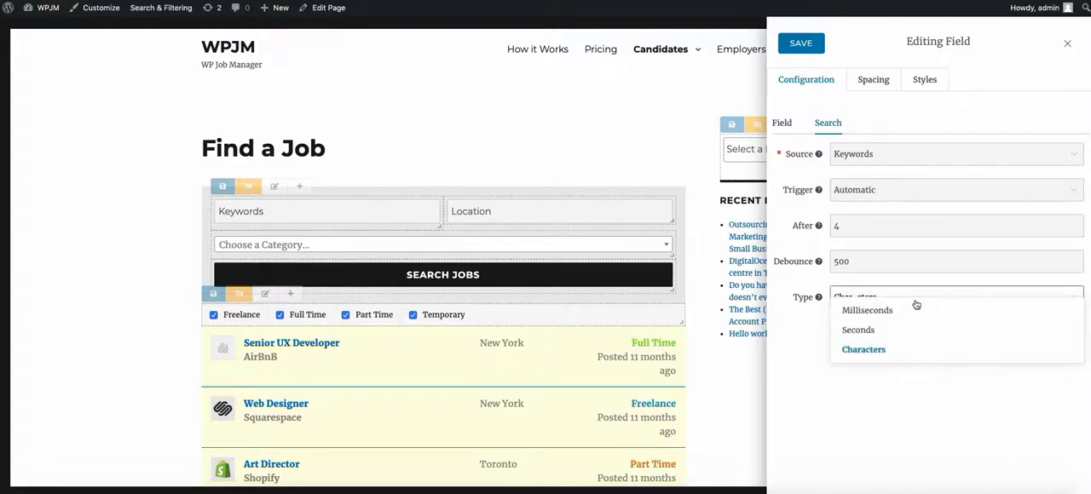
{"action": "left_click", "coordinate": [798, 347]}
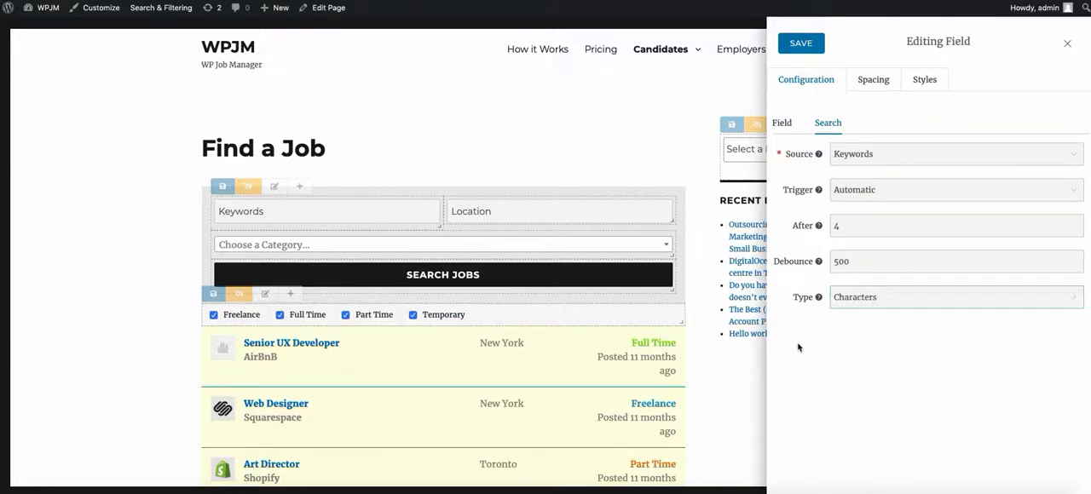
{"action": "left_click", "coordinate": [836, 228]}
{"action": "type", "text": "4"}
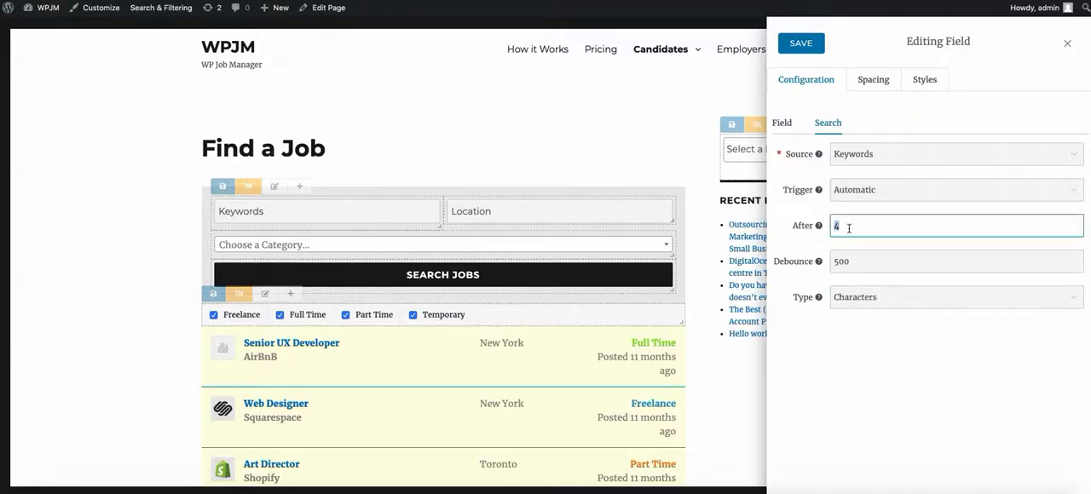
{"action": "left_click", "coordinate": [840, 308]}
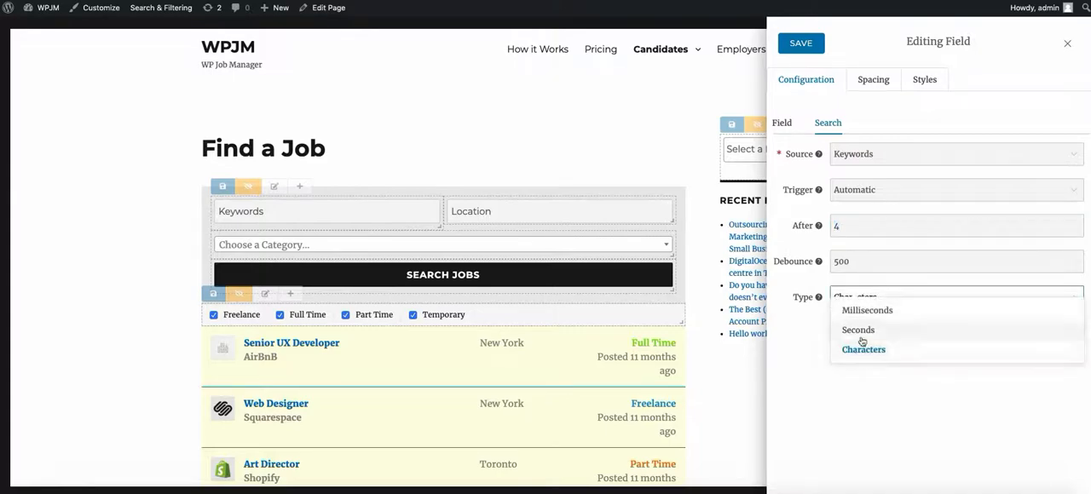
{"action": "left_click", "coordinate": [792, 341]}
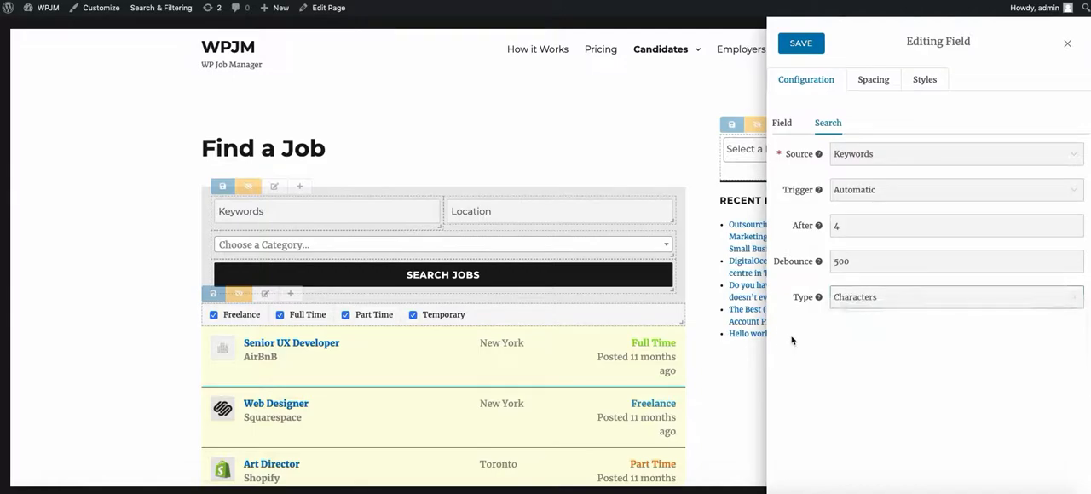
Step: Inspect the Debounce value of the Keywords field's automatic trigger
{"action": "mouse_move", "coordinate": [819, 263]}
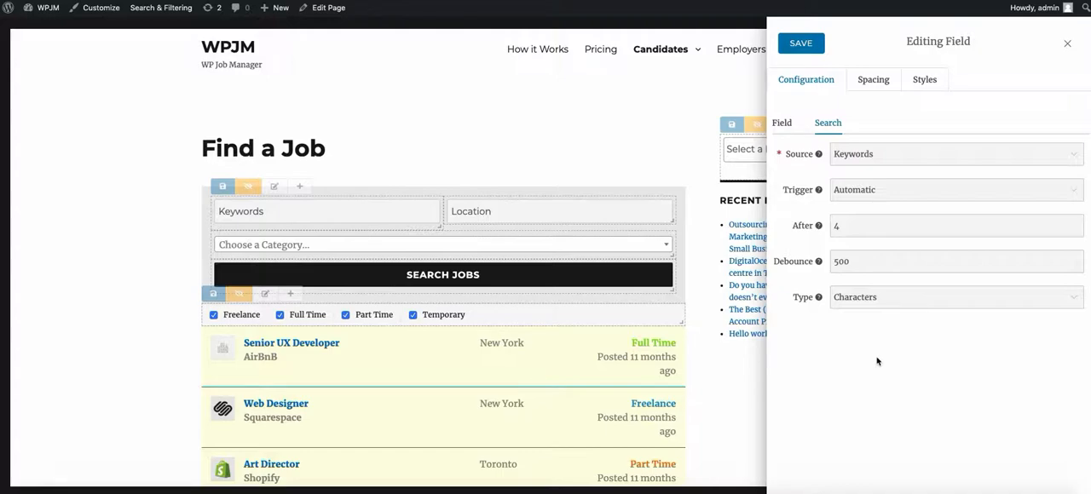
{"action": "double_click", "coordinate": [862, 259]}
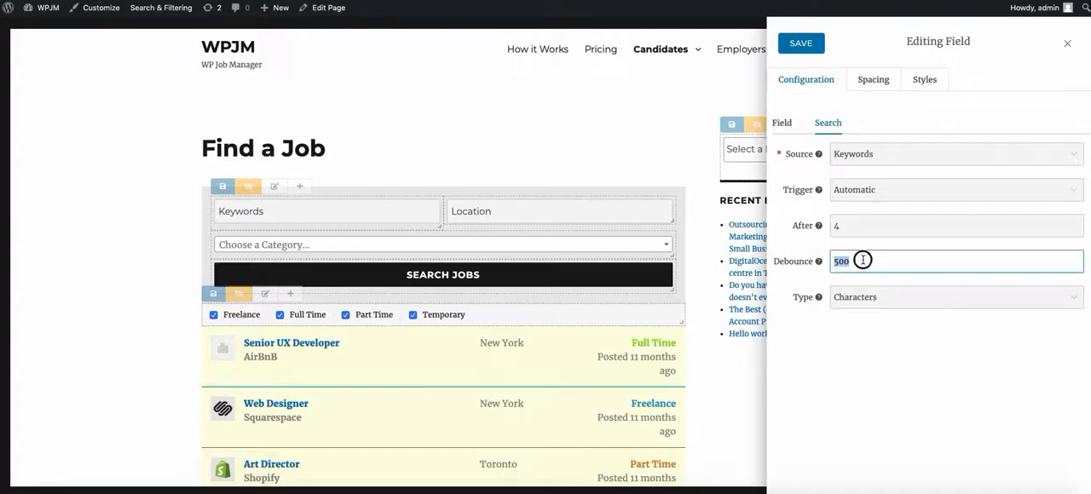
{"action": "left_click", "coordinate": [928, 328]}
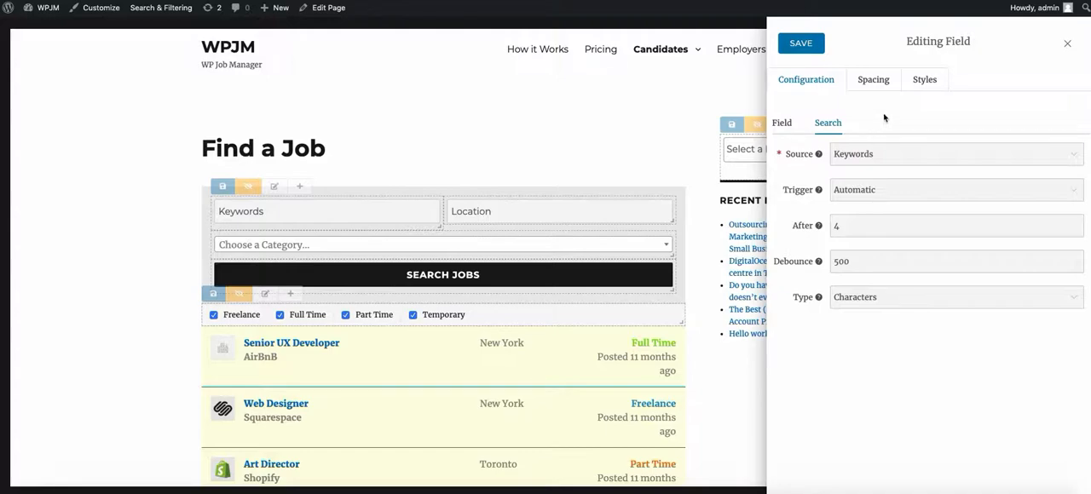
Step: Set the Keywords field's margin to 25px
{"action": "left_click", "coordinate": [882, 89]}
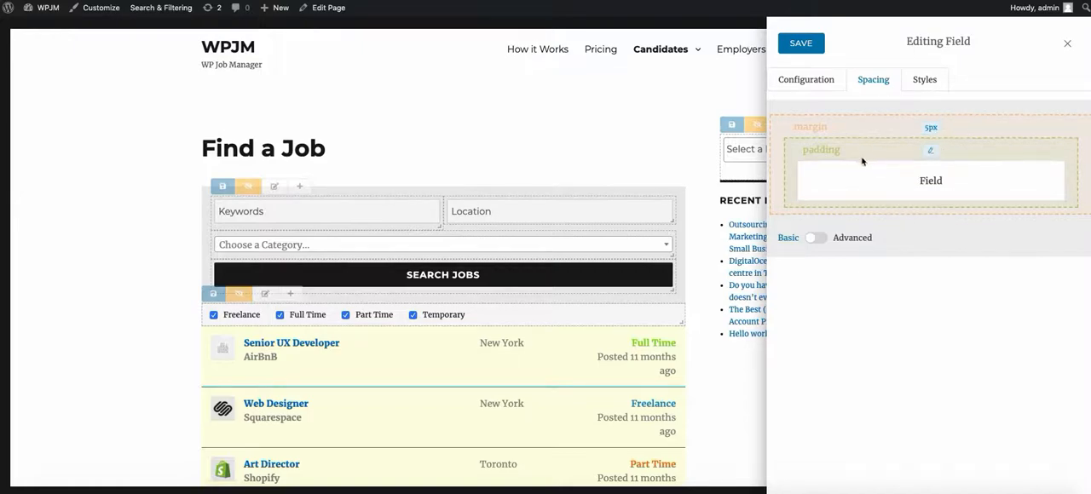
{"action": "left_click", "coordinate": [931, 126]}
{"action": "left_click", "coordinate": [929, 128]}
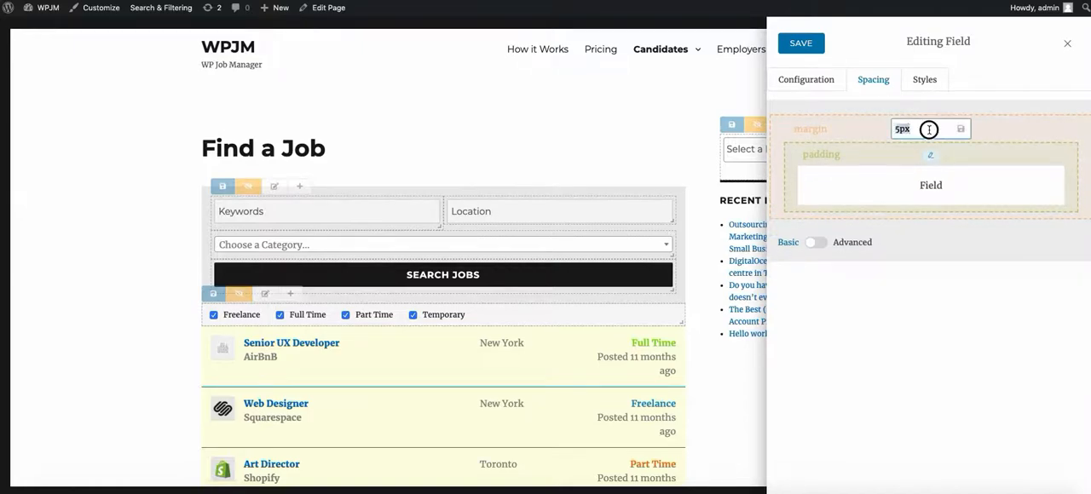
{"action": "double_click", "coordinate": [905, 130]}
{"action": "type", "text": "25px"}
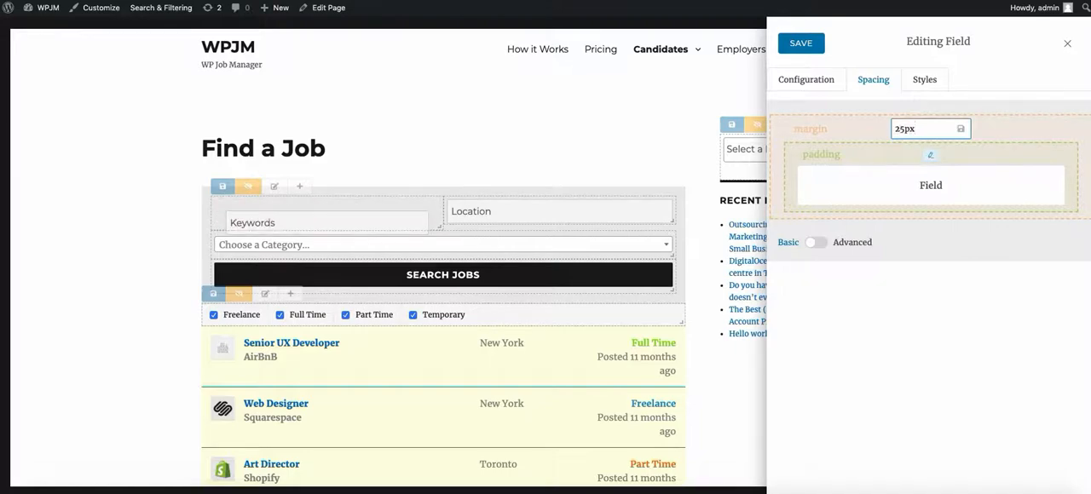
Step: Return the Keywords field's margin to 5px and apply it
{"action": "key", "text": "BackSpace"}
{"action": "key", "text": "BackSpace"}
{"action": "type", "text": "5px"}
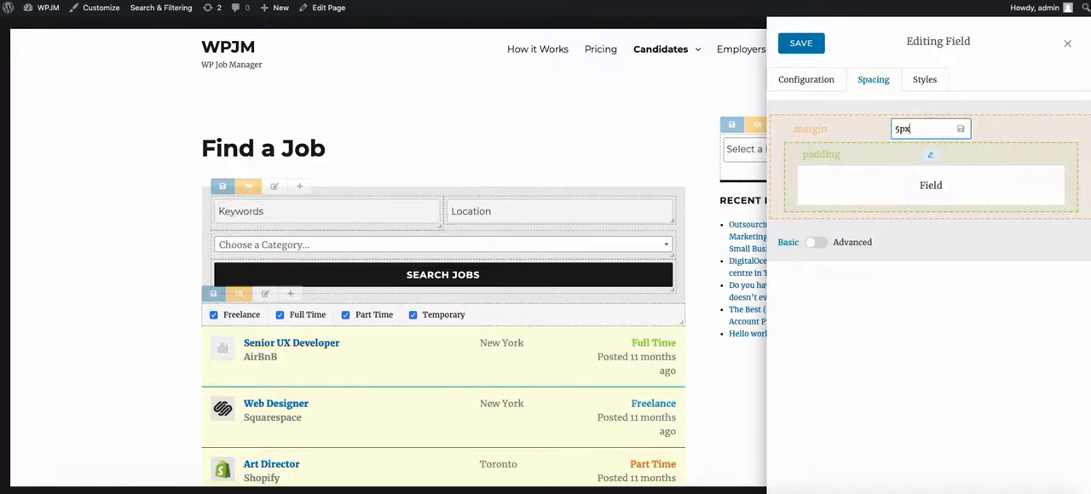
{"action": "key", "text": "Return"}
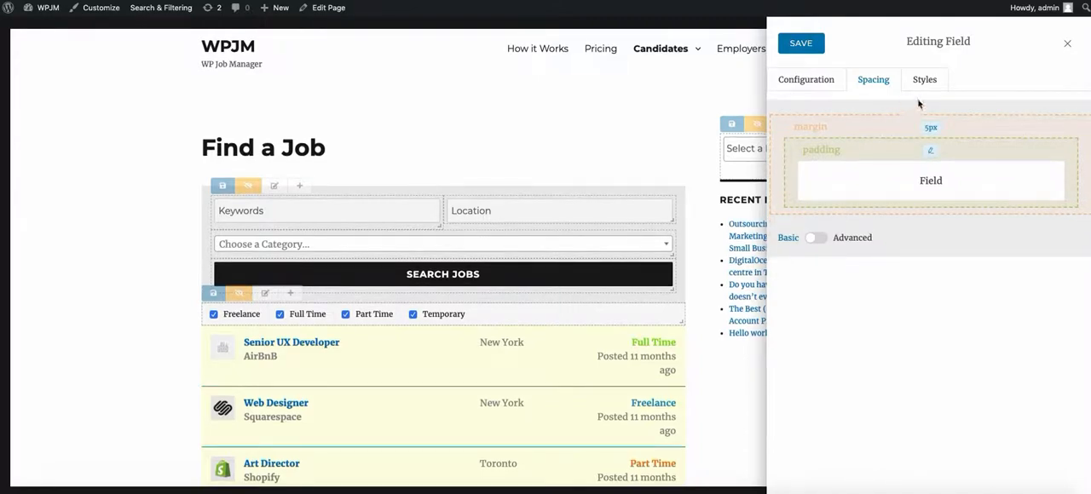
Step: Review the Keywords field's Input CSS, Label CSS and Wrapper CSS styling options, and close the field editor
{"action": "left_click", "coordinate": [924, 82]}
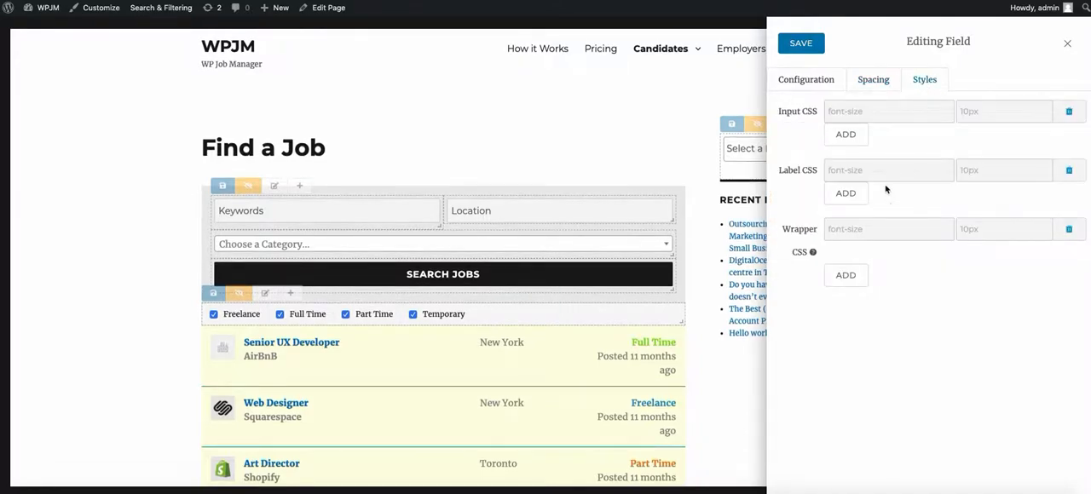
{"action": "left_click", "coordinate": [872, 111]}
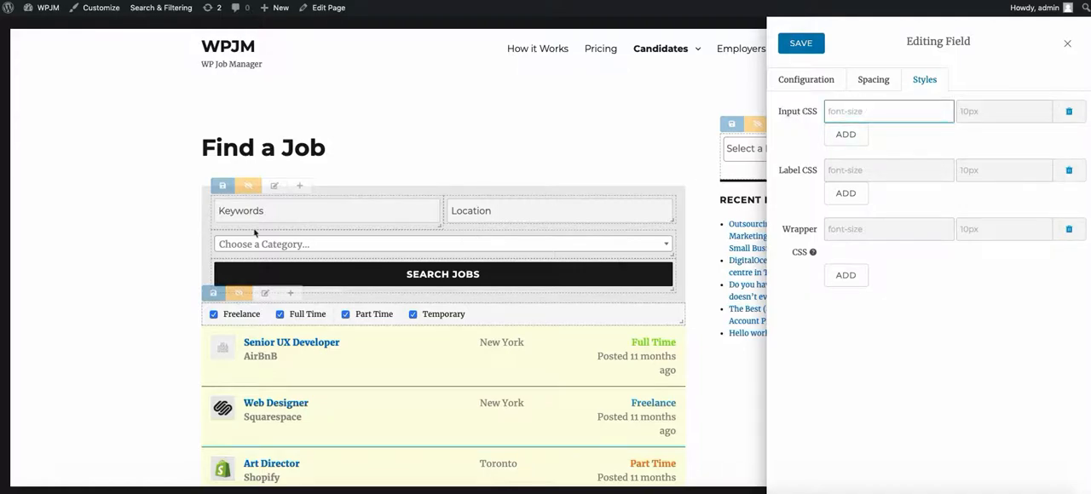
{"action": "left_click", "coordinate": [857, 169]}
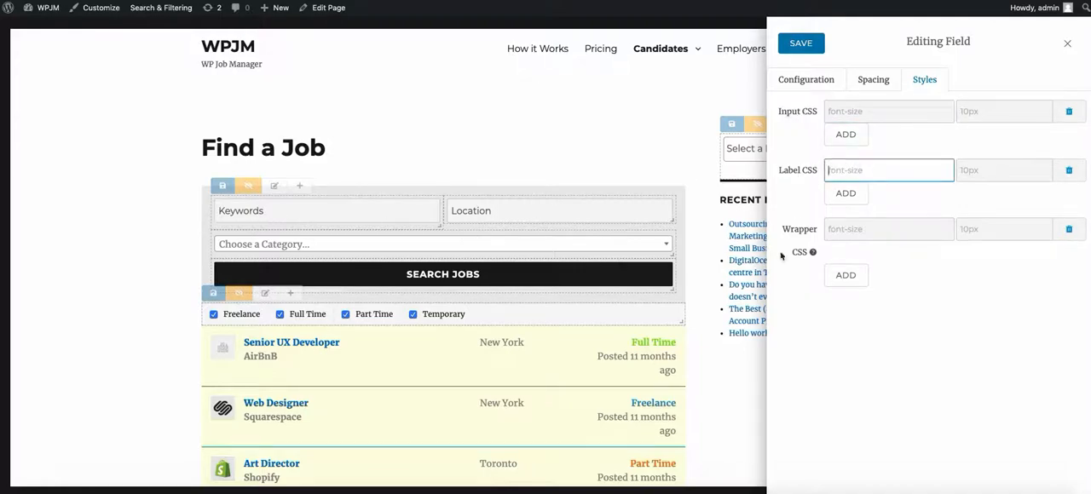
{"action": "left_click", "coordinate": [826, 232]}
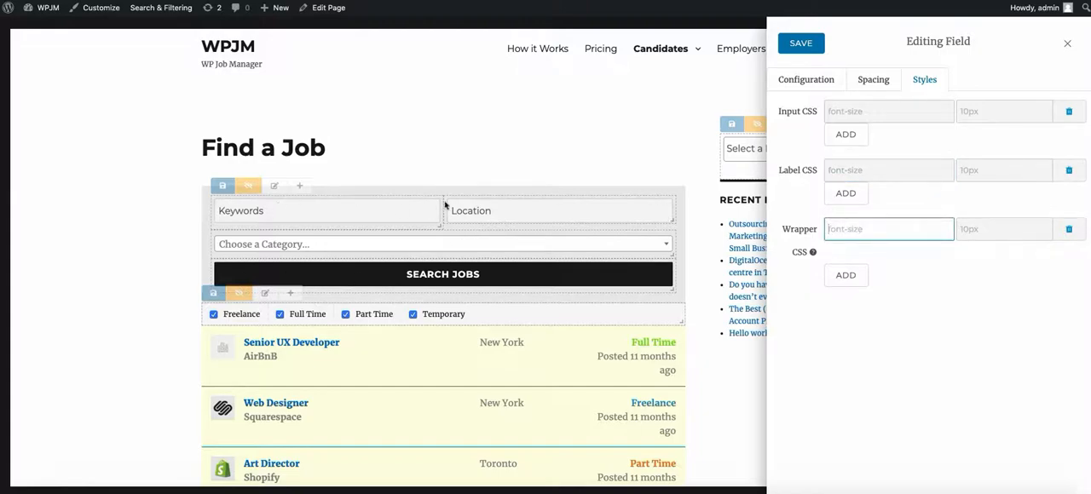
{"action": "left_click", "coordinate": [817, 79]}
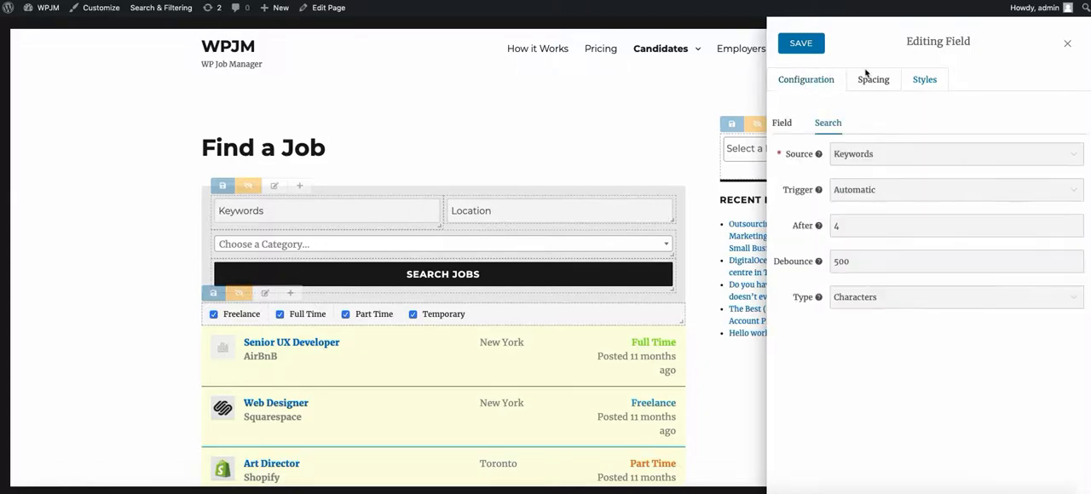
{"action": "left_click", "coordinate": [1066, 42]}
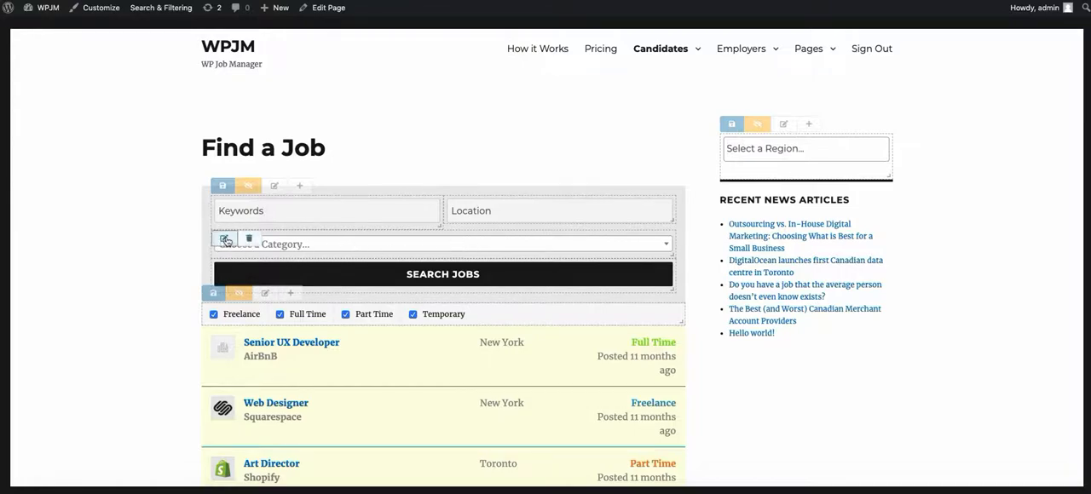
Step: Review the Category dropdown's field, search and data source settings, including its Source setting
{"action": "left_click", "coordinate": [223, 242]}
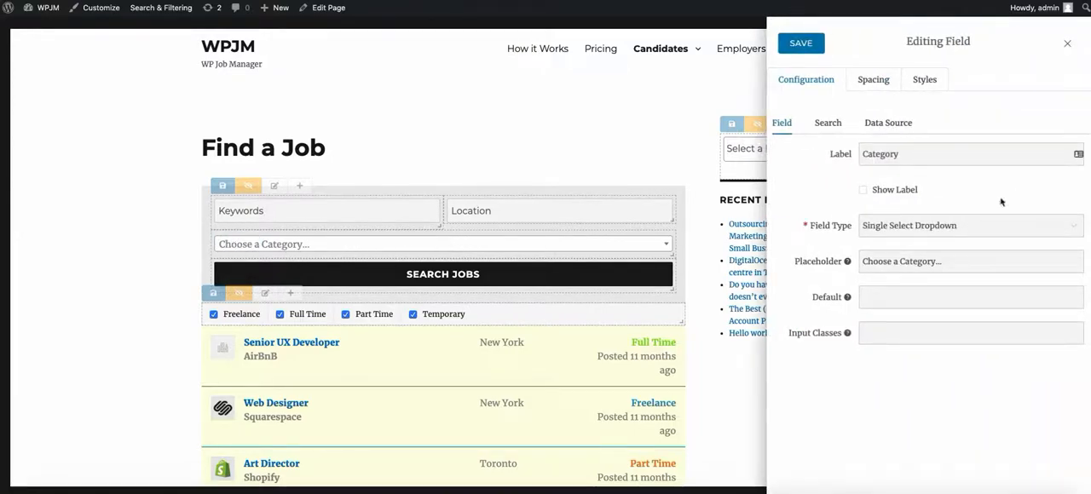
{"action": "left_click", "coordinate": [823, 122]}
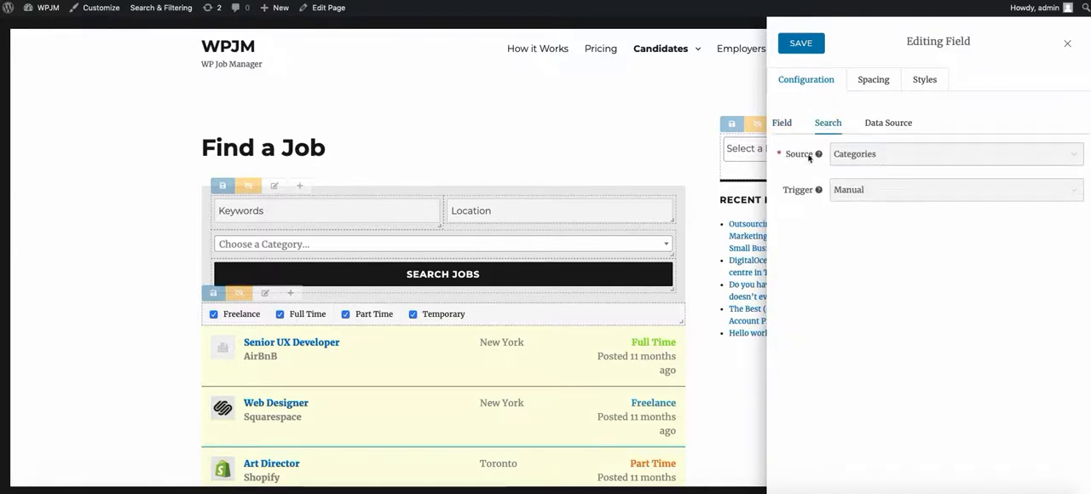
{"action": "left_click", "coordinate": [892, 129]}
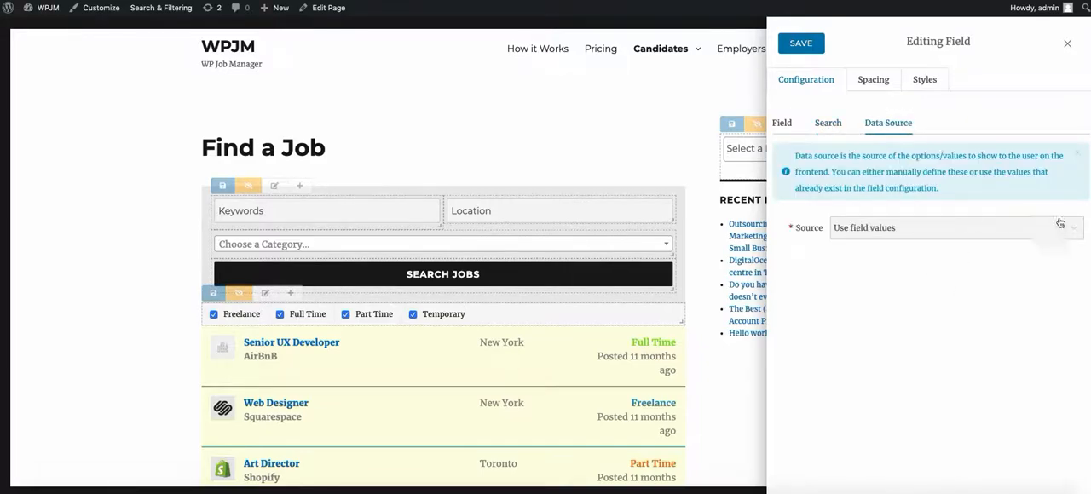
{"action": "left_click", "coordinate": [951, 231]}
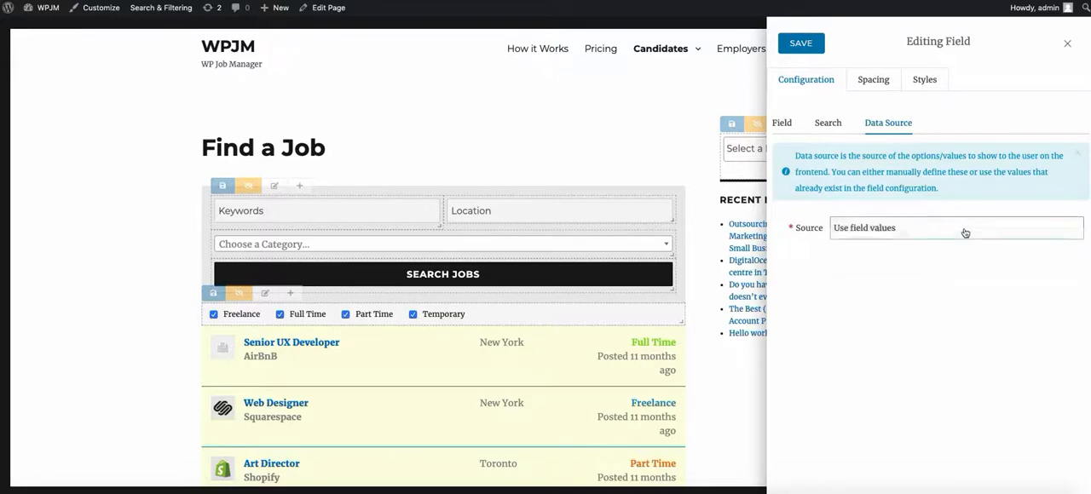
{"action": "left_click", "coordinate": [968, 230]}
Step: Close the field editor and view the options offered in the form's category dropdown
{"action": "left_click", "coordinate": [669, 249]}
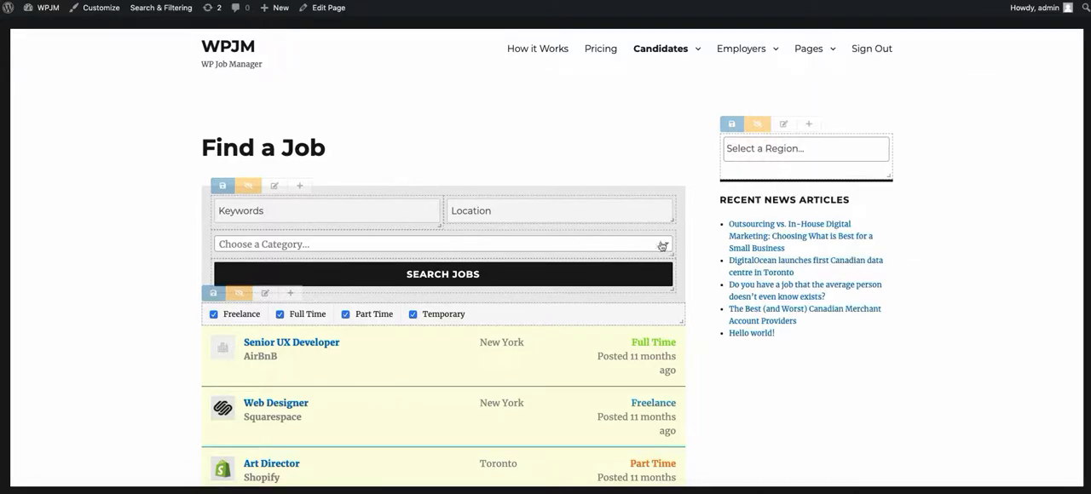
{"action": "left_click", "coordinate": [661, 243]}
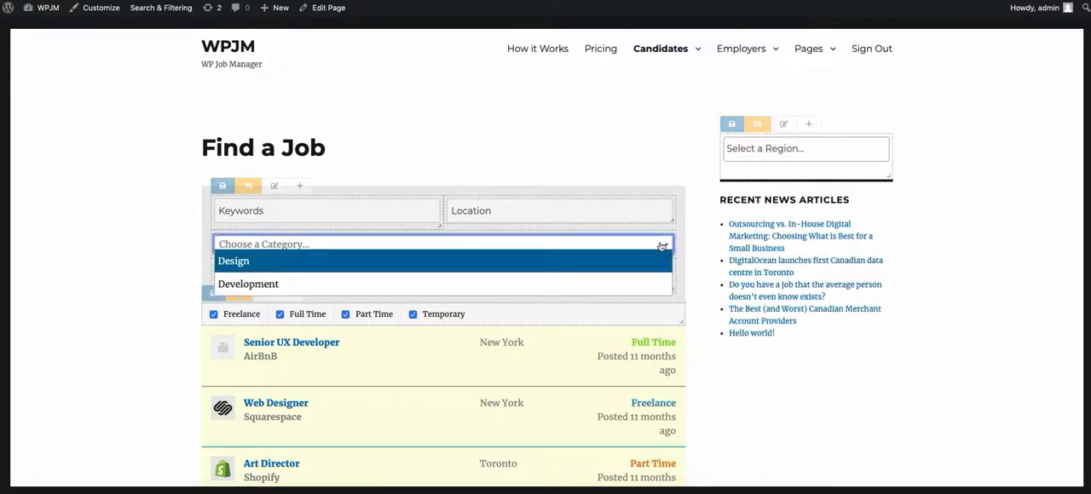
{"action": "left_click", "coordinate": [850, 366]}
Step: Switch the Category field's data source to "Use custom values" and add an empty custom value row
{"action": "mouse_move", "coordinate": [227, 240]}
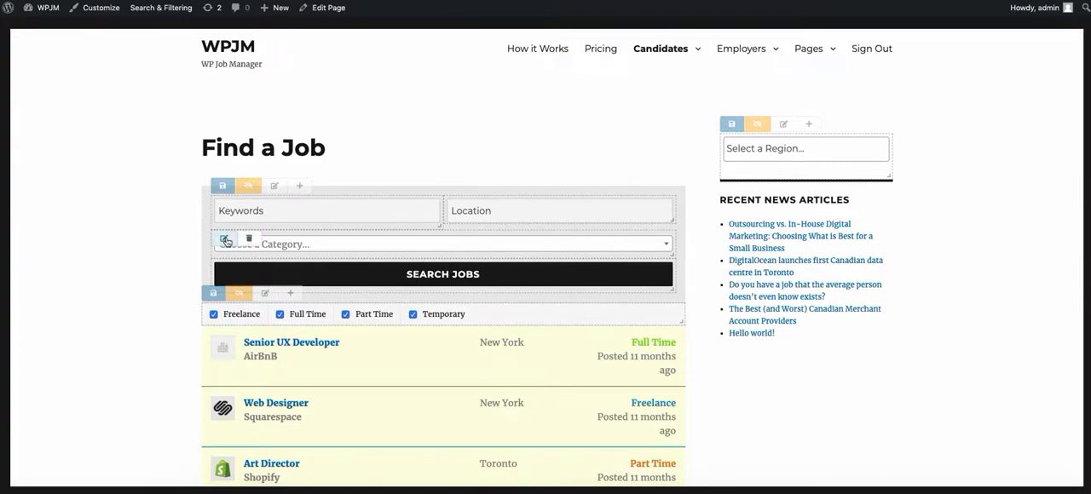
{"action": "left_click", "coordinate": [225, 240]}
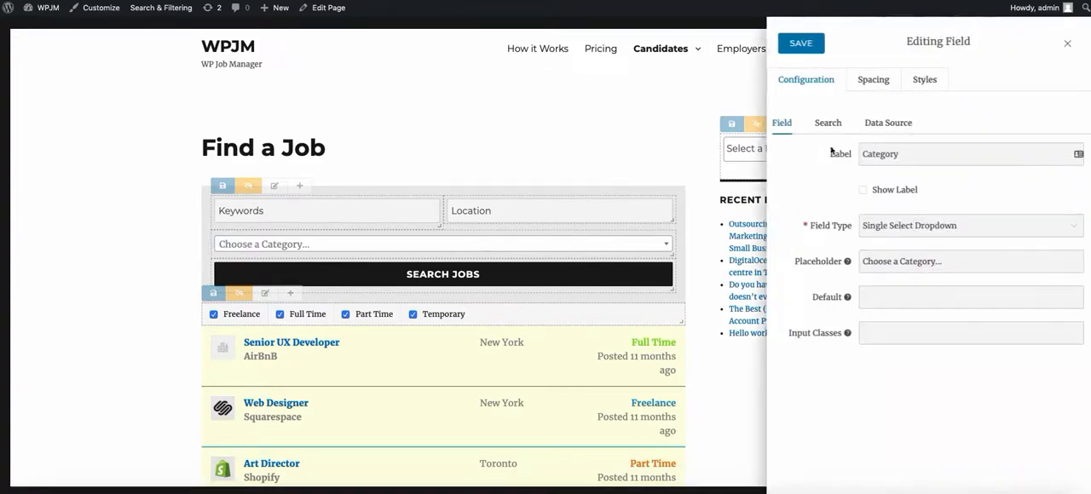
{"action": "left_click", "coordinate": [891, 125]}
{"action": "left_click", "coordinate": [930, 236]}
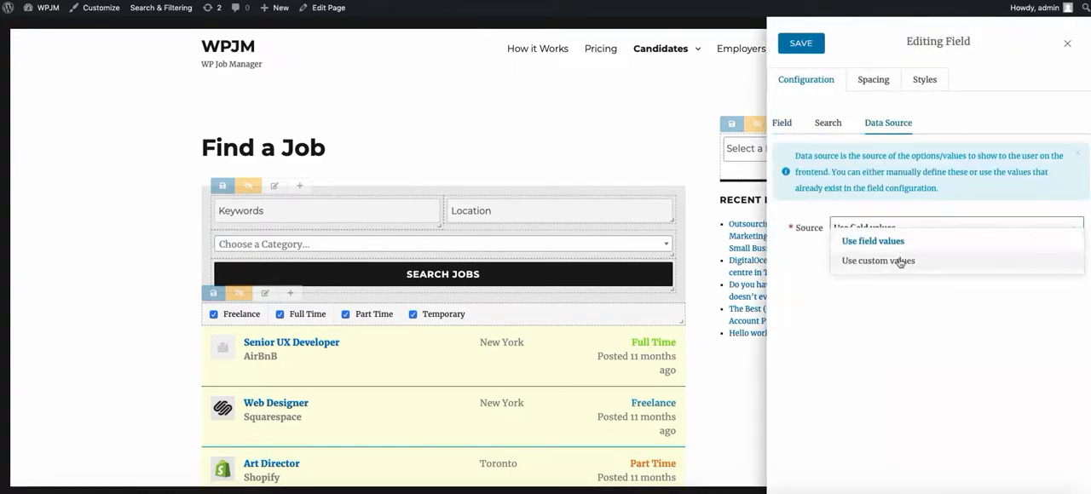
{"action": "left_click", "coordinate": [844, 261]}
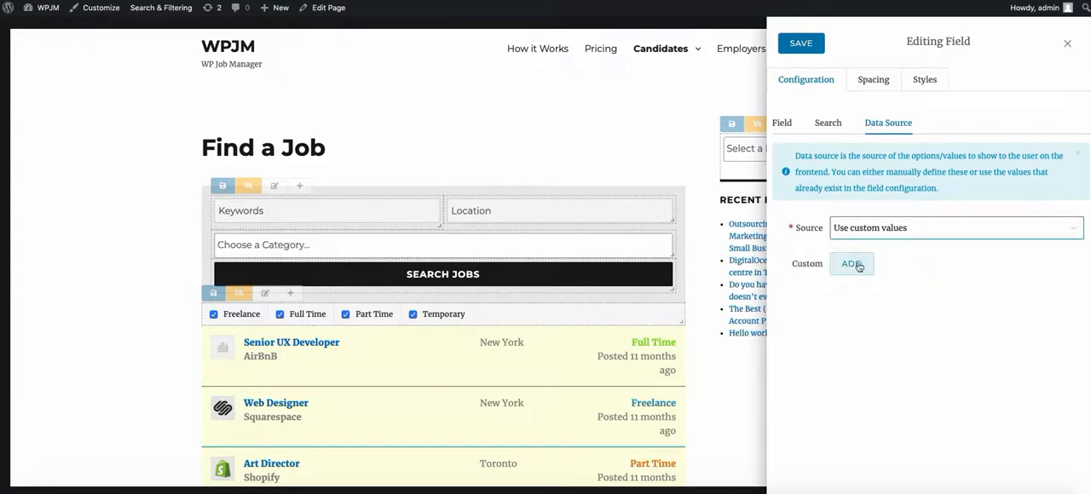
{"action": "left_click", "coordinate": [854, 265]}
{"action": "left_click", "coordinate": [860, 263]}
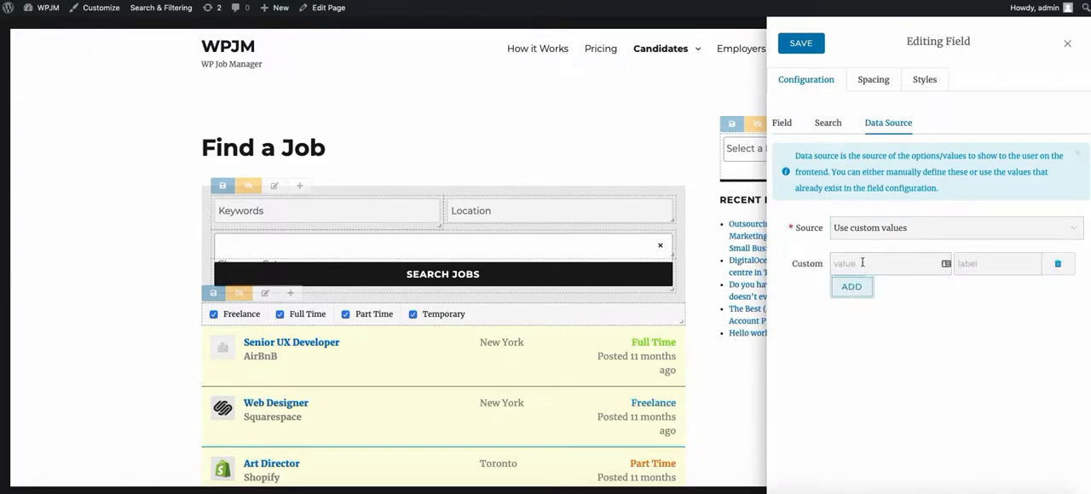
Step: Delete the empty custom value row and set the Category field's data source back to "Use field values"
{"action": "left_click", "coordinate": [1059, 264]}
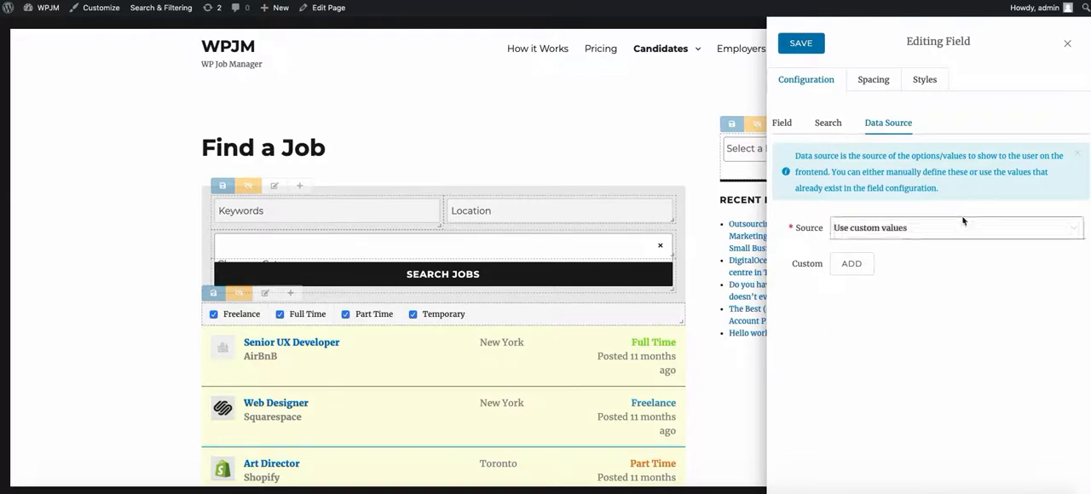
{"action": "left_click", "coordinate": [963, 223]}
{"action": "left_click", "coordinate": [916, 268]}
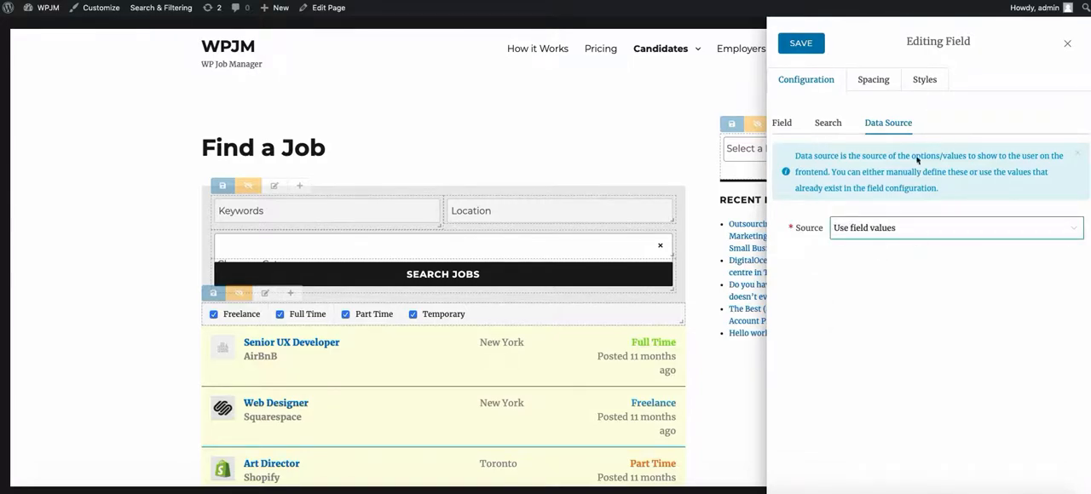
Step: Look over the Category field's general, spacing and styles settings, and close the field editor without saving
{"action": "left_click", "coordinate": [783, 122]}
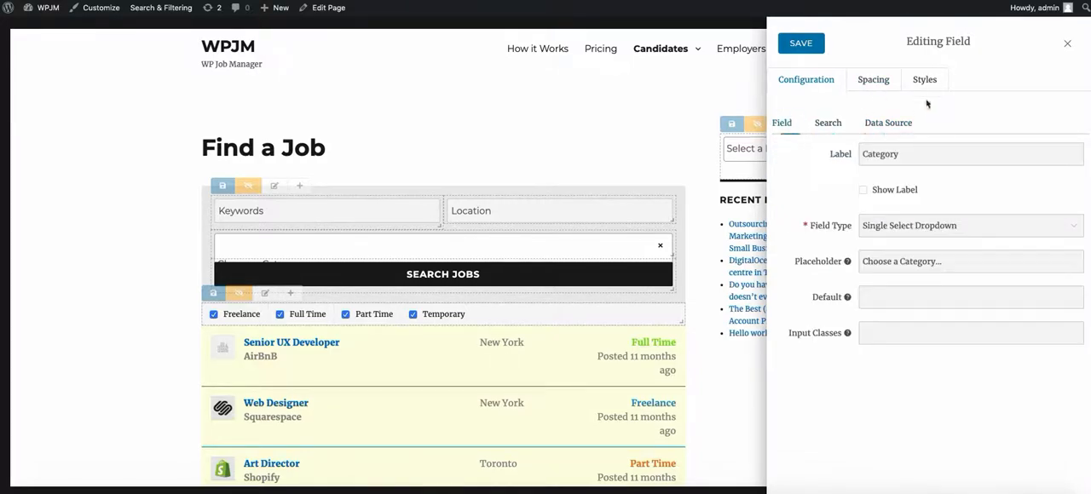
{"action": "left_click", "coordinate": [872, 81]}
{"action": "left_click", "coordinate": [925, 82]}
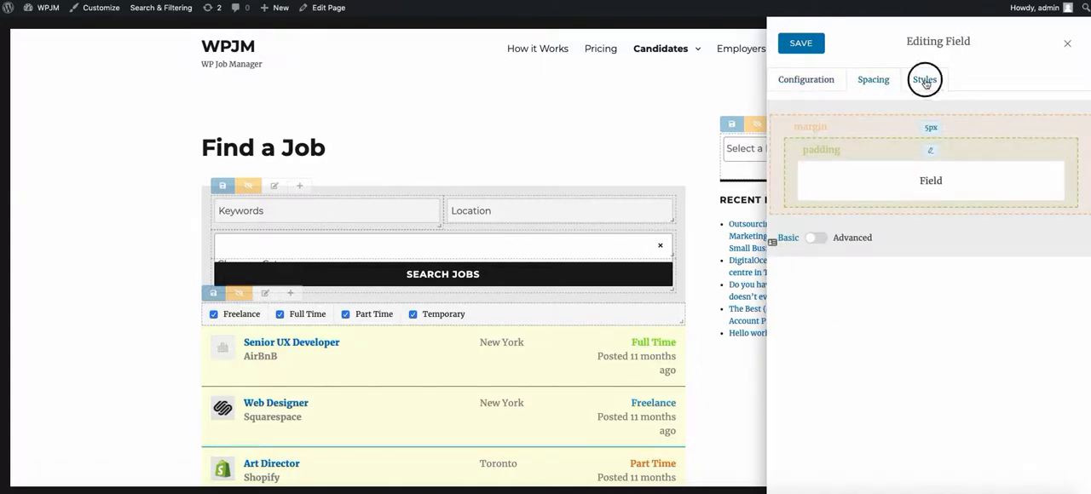
{"action": "left_click", "coordinate": [806, 79]}
{"action": "left_click", "coordinate": [1067, 43]}
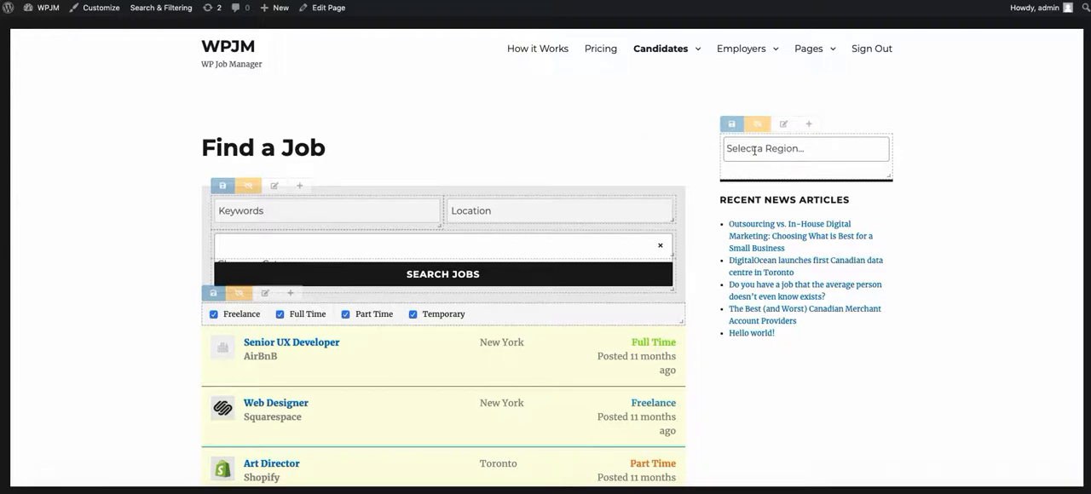
Step: Filter the job listings by the Daly City region using the sidebar's region dropdown
{"action": "left_click", "coordinate": [794, 150]}
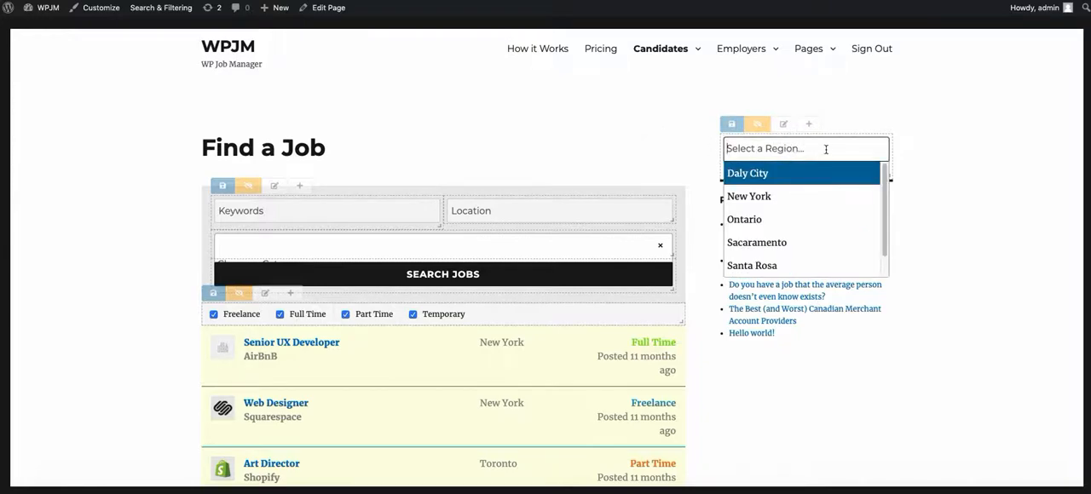
{"action": "left_click", "coordinate": [779, 175]}
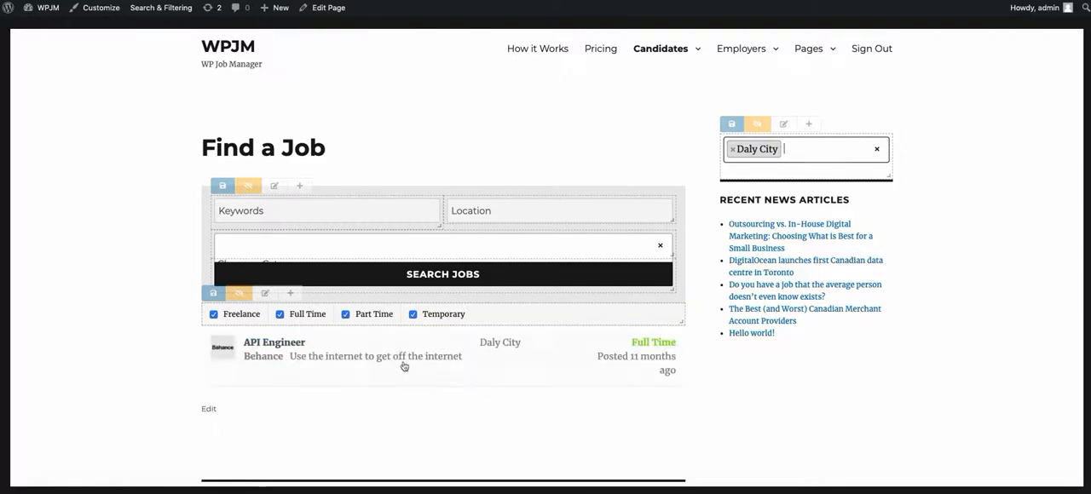
Step: View the configuration of the sidebar's Region field, and close its editor without saving
{"action": "left_click", "coordinate": [731, 151]}
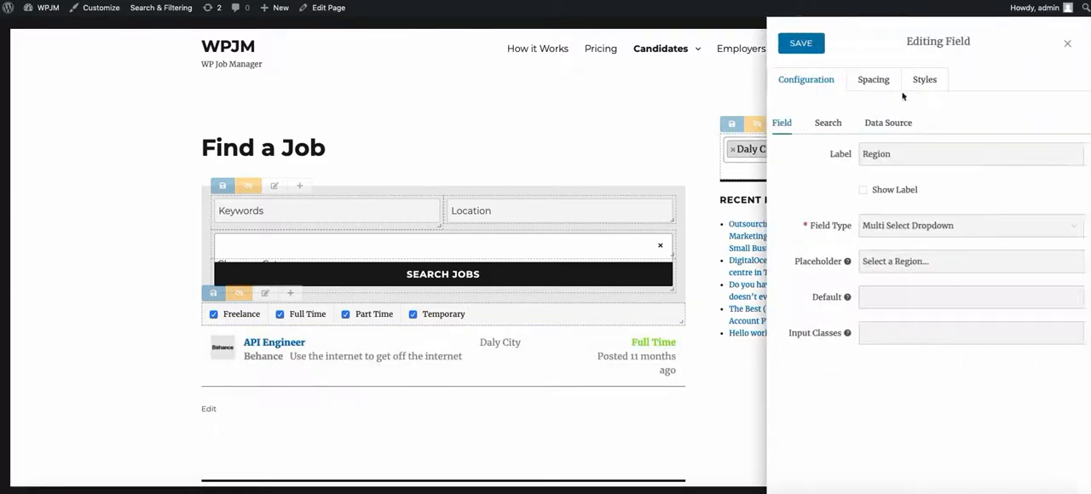
{"action": "left_click", "coordinate": [1071, 41]}
{"action": "left_click", "coordinate": [734, 153]}
{"action": "left_click", "coordinate": [1065, 41]}
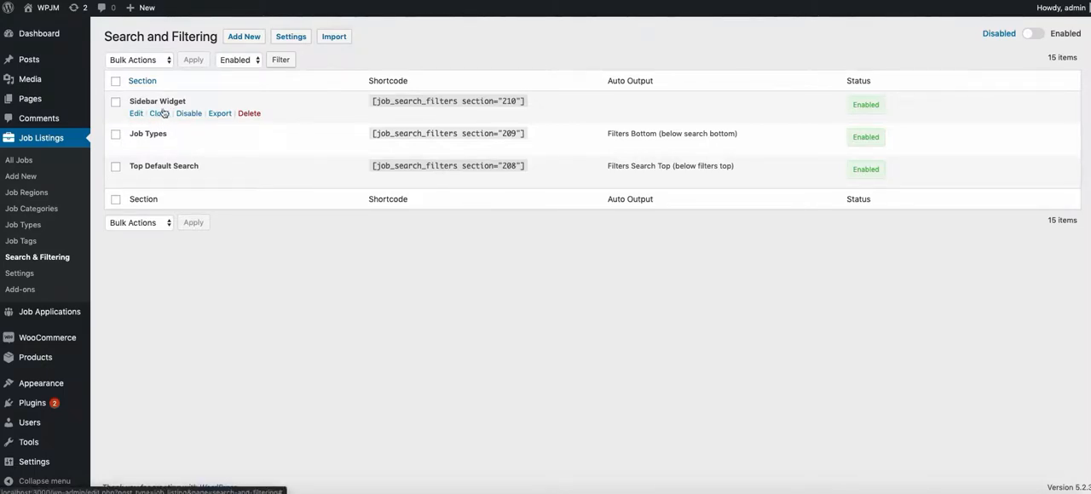
Step: Export the Sidebar Widget section to a file, and view the section import file chooser without choosing a file
{"action": "left_click", "coordinate": [219, 114]}
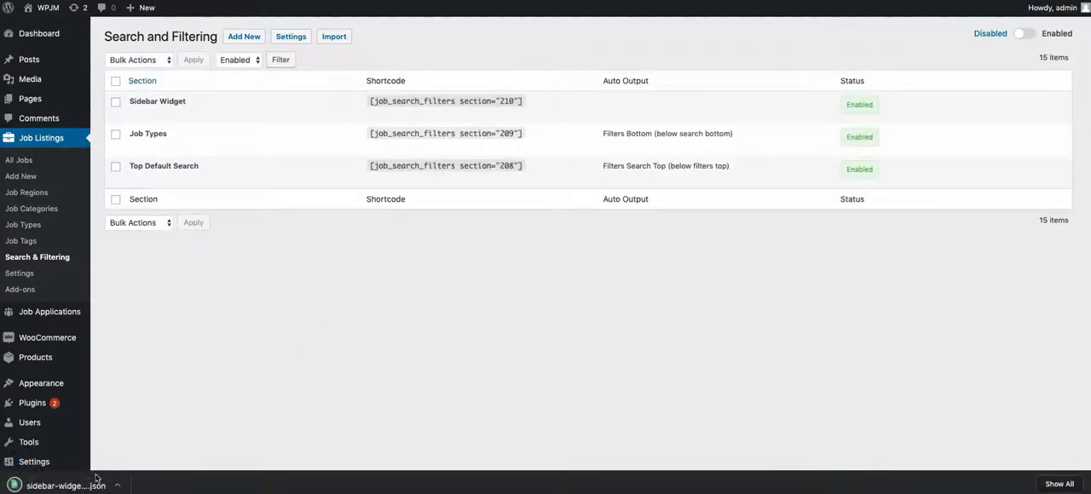
{"action": "left_click", "coordinate": [334, 37]}
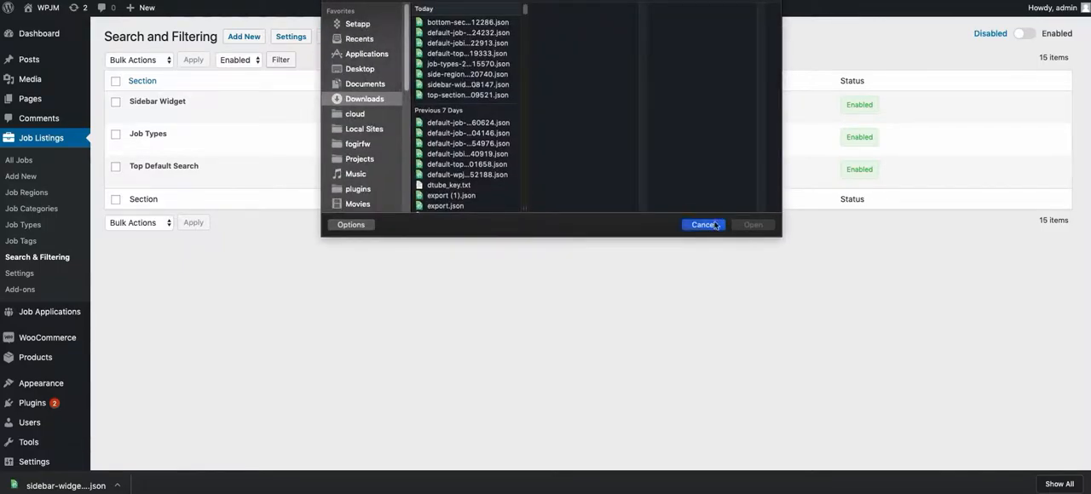
{"action": "left_click", "coordinate": [704, 224]}
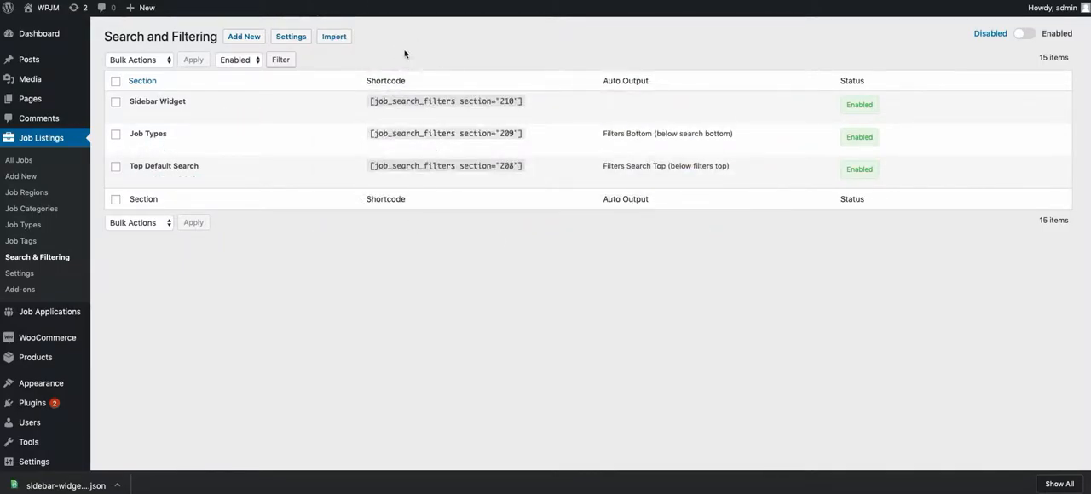
{"action": "mouse_move", "coordinate": [271, 116]}
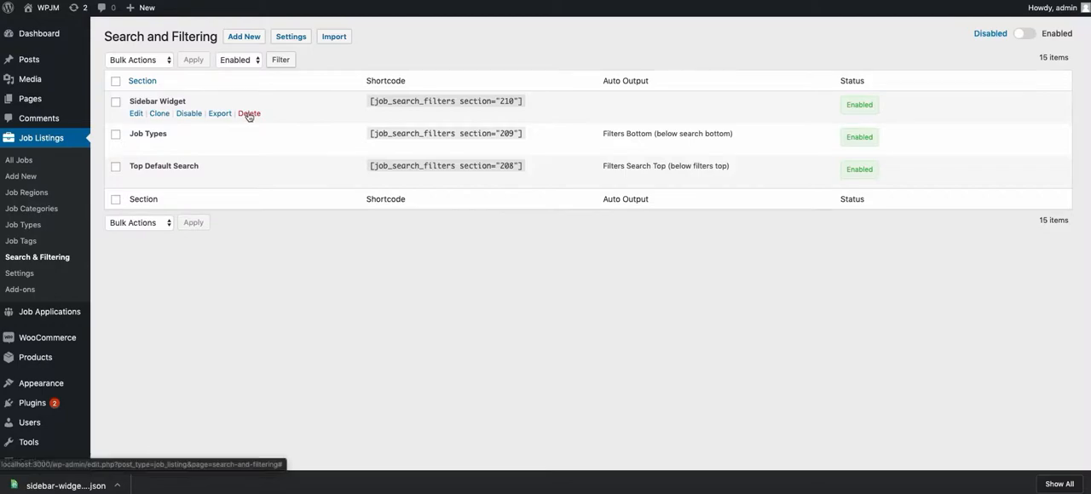
Step: Delete the Sidebar Widget section from the search and filtering sections list
{"action": "left_click", "coordinate": [250, 114]}
{"action": "left_click", "coordinate": [631, 271]}
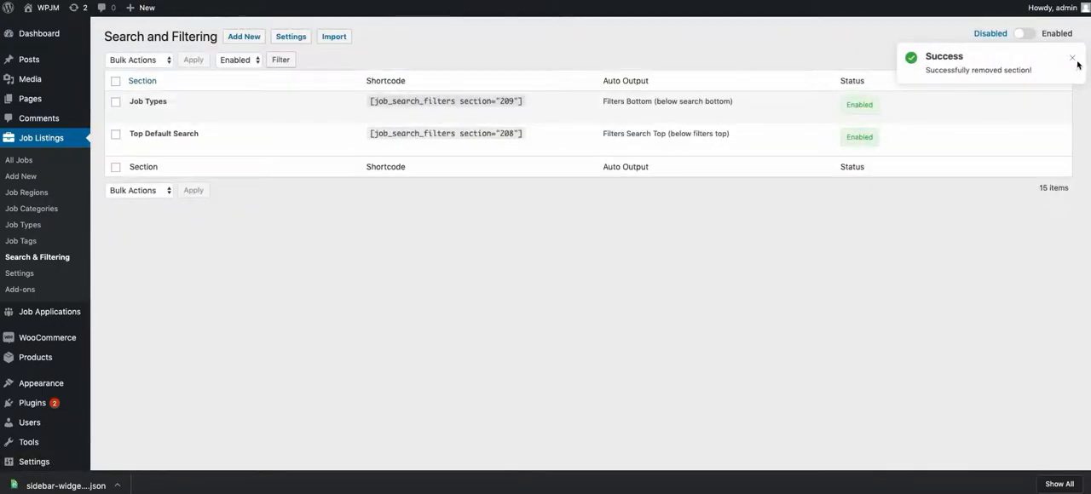
{"action": "left_click", "coordinate": [241, 39]}
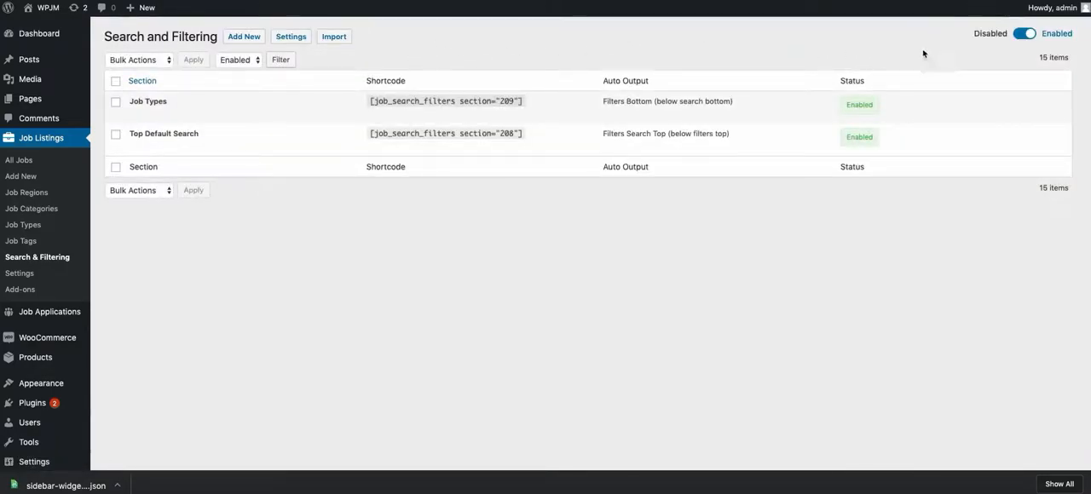
Step: Examine the help descriptions of the Enabled, Search All and Editing Enabled options in the Search and Filtering settings
{"action": "left_click", "coordinate": [289, 37]}
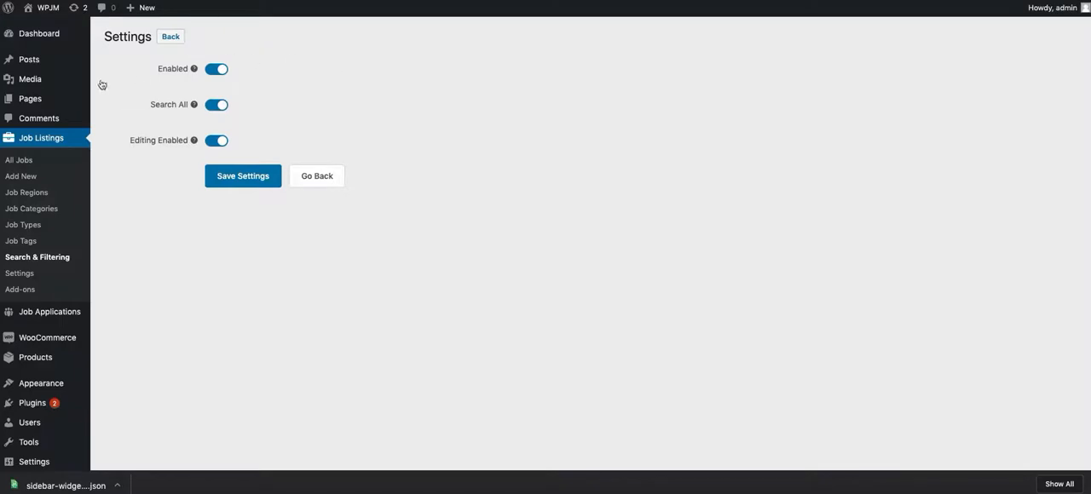
{"action": "left_click", "coordinate": [193, 68]}
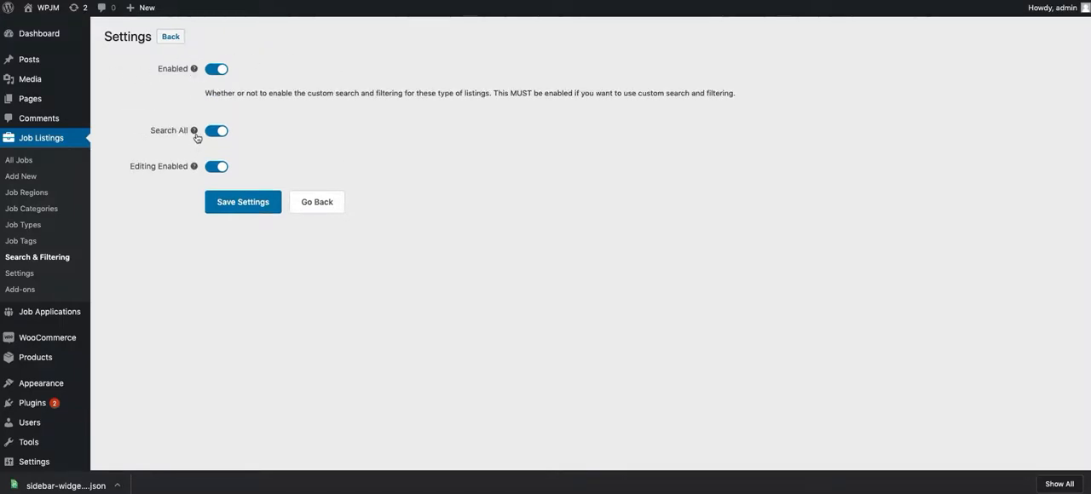
{"action": "left_click", "coordinate": [193, 134]}
{"action": "left_click", "coordinate": [194, 192]}
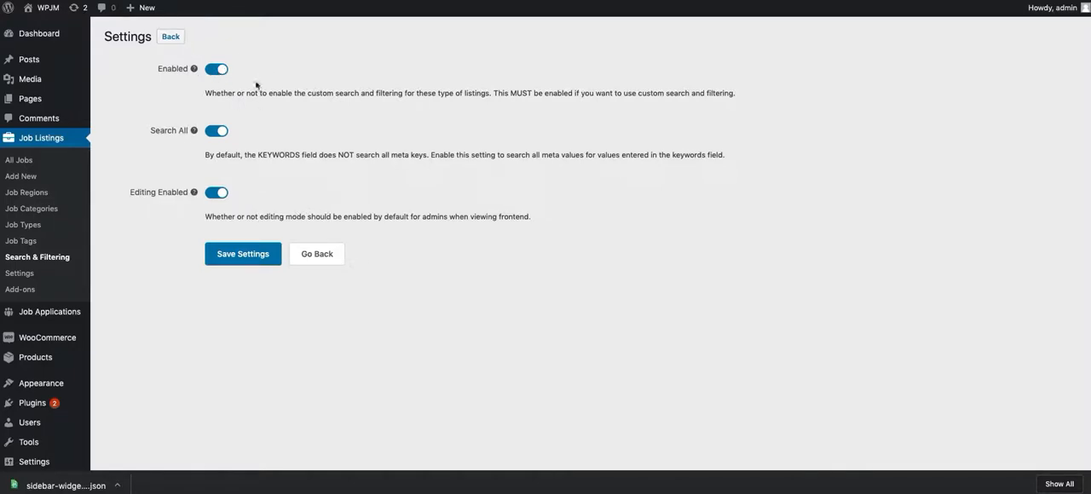
{"action": "left_click", "coordinate": [171, 37]}
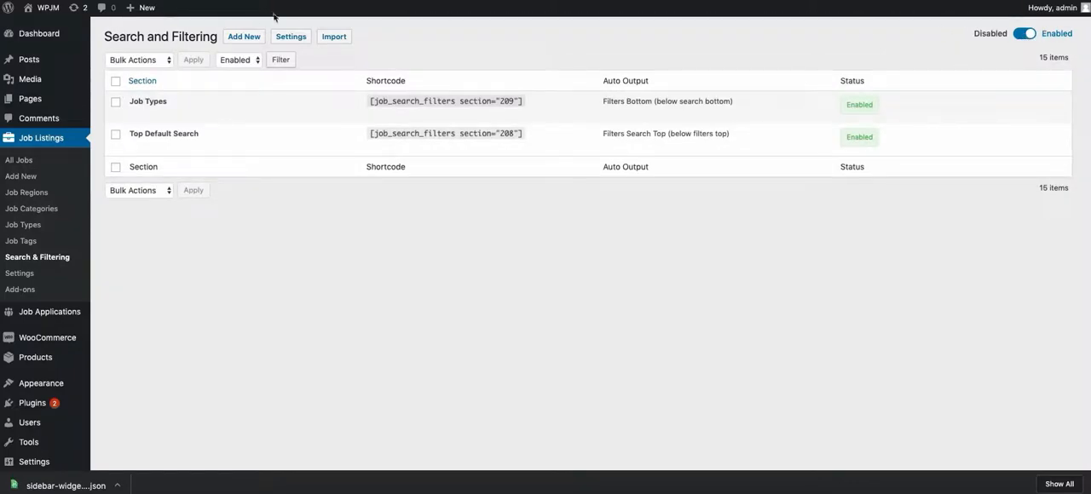
{"action": "left_click", "coordinate": [291, 40]}
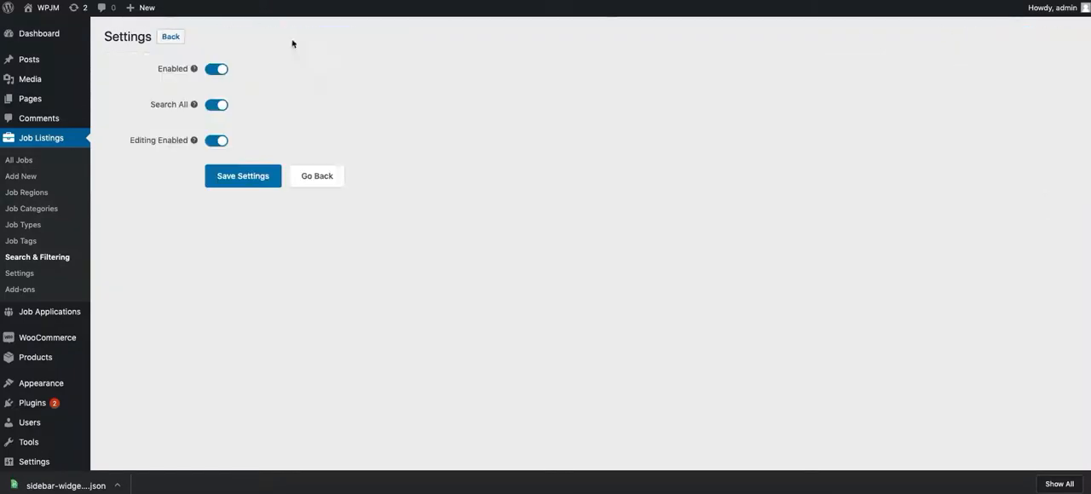
{"action": "left_click", "coordinate": [192, 105]}
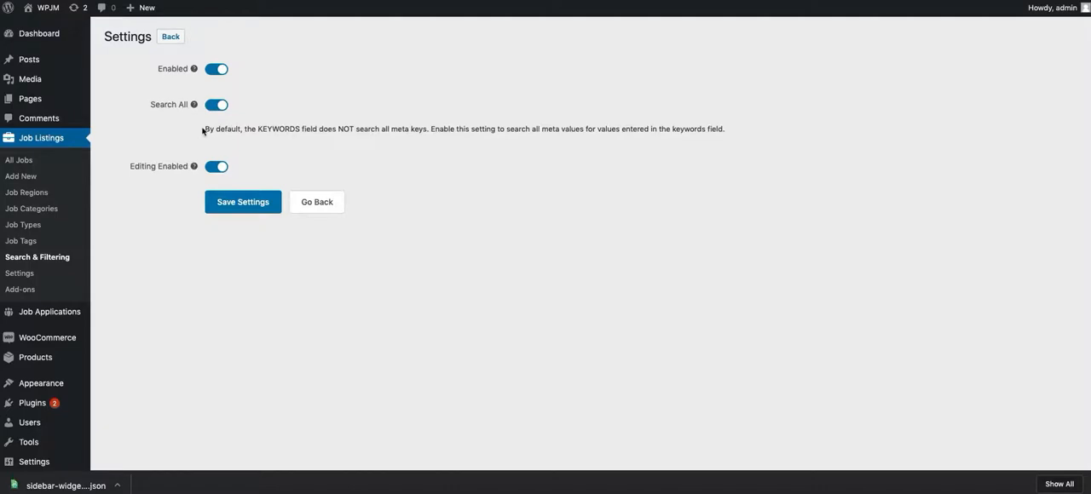
{"action": "left_click_drag", "start_coordinate": [204, 128], "coordinate": [299, 129]}
{"action": "left_click", "coordinate": [299, 137]}
{"action": "left_click", "coordinate": [193, 166]}
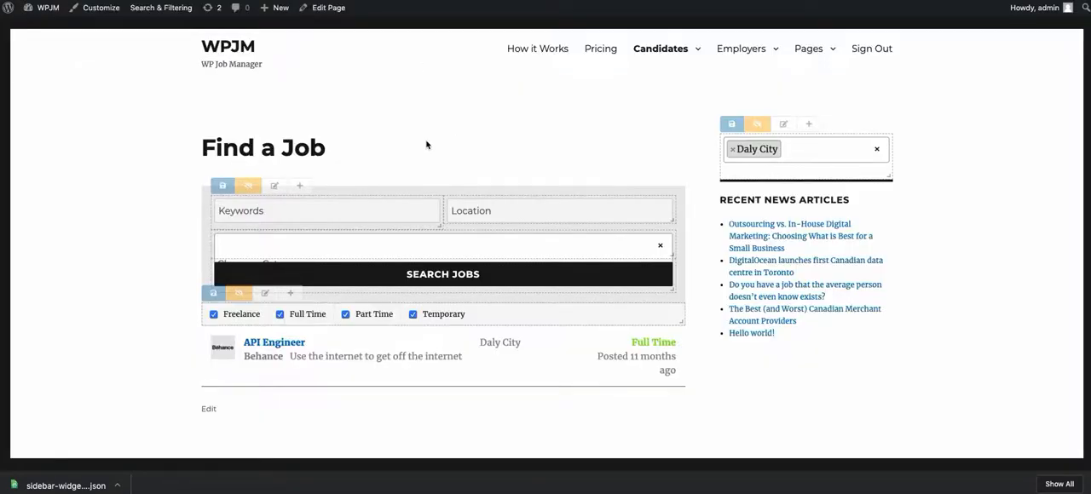
Step: Switch the search form's editing mode off and back on at the Find a Job page
{"action": "left_click", "coordinate": [249, 186]}
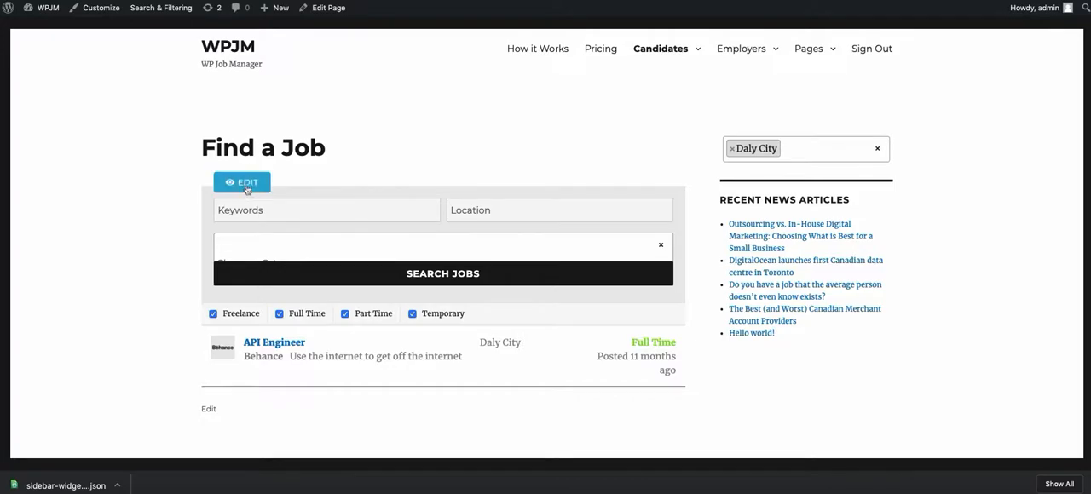
{"action": "left_click", "coordinate": [254, 183]}
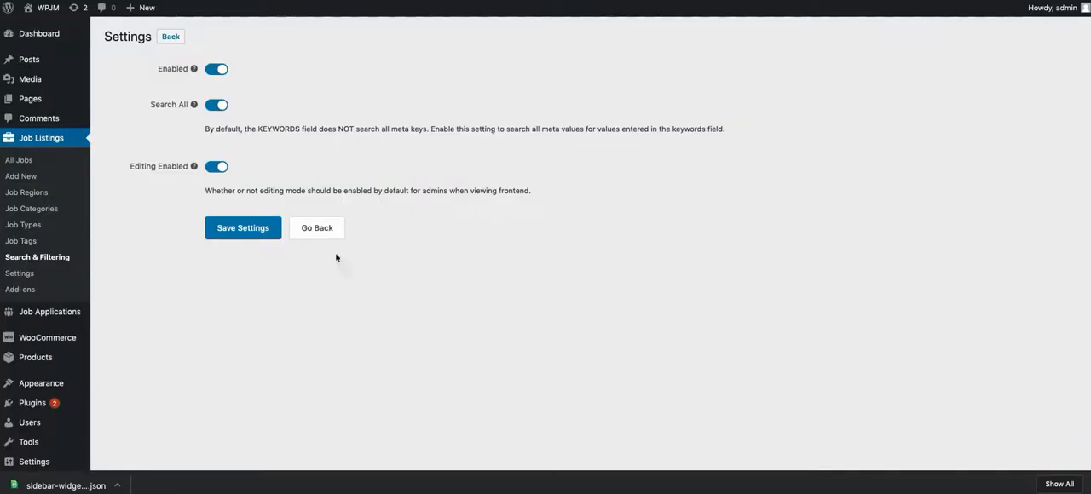
{"action": "left_click", "coordinate": [337, 232]}
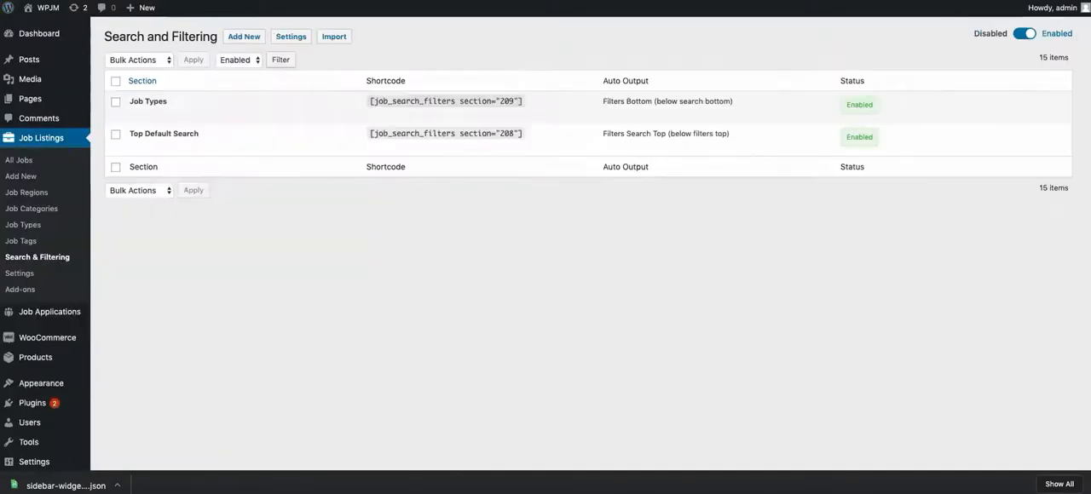
Step: Highlight the Job Types section's shortcode in the sections list, and dismiss the browser's downloads bar
{"action": "left_click_drag", "start_coordinate": [369, 101], "coordinate": [540, 103]}
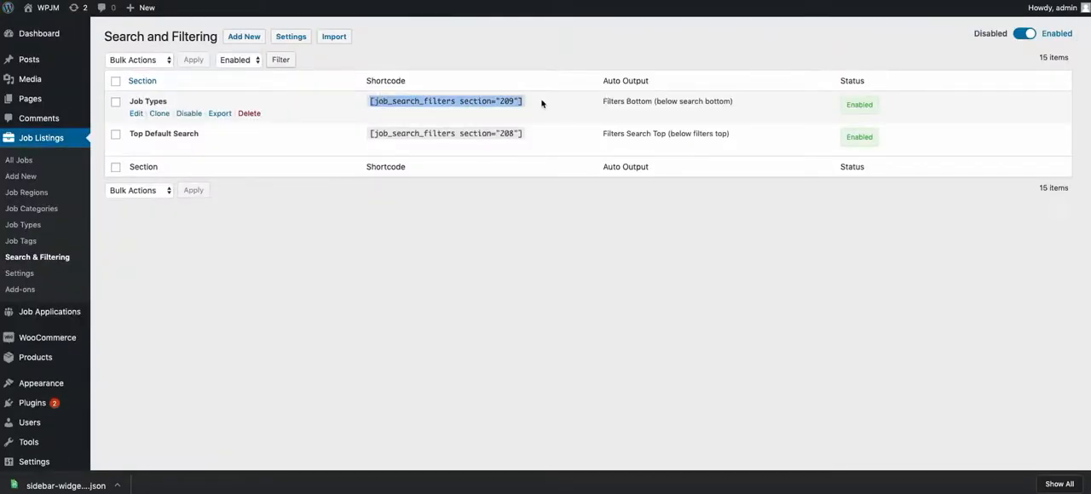
{"action": "left_click", "coordinate": [486, 60]}
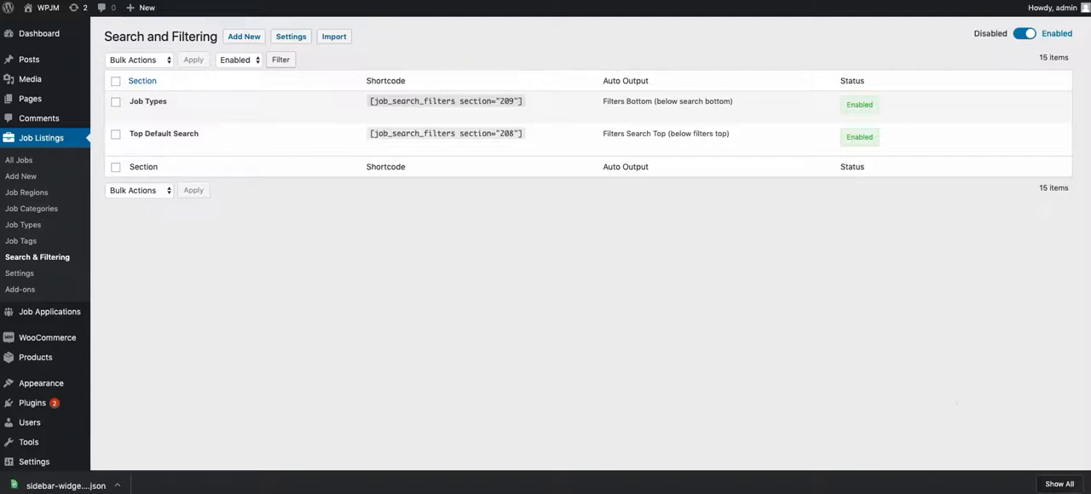
{"action": "left_click", "coordinate": [1088, 483]}
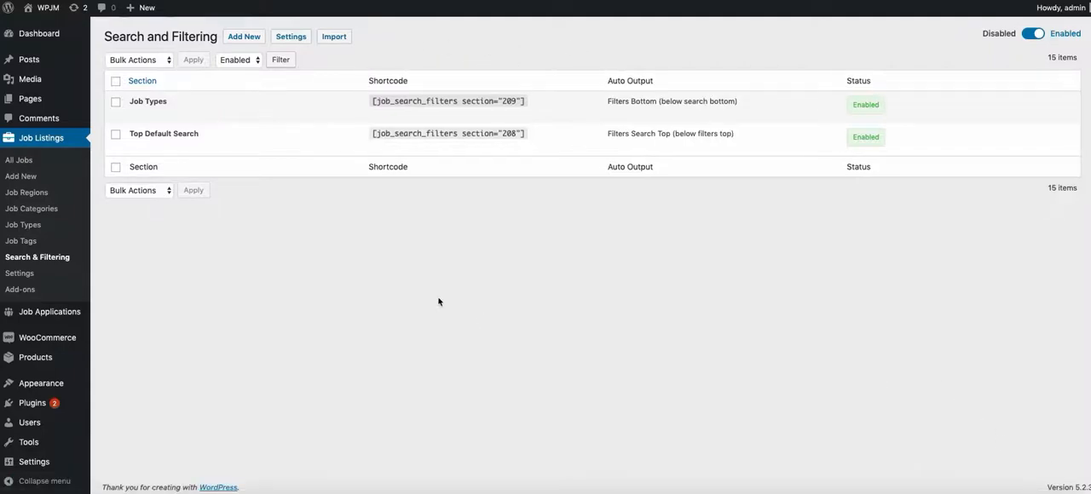
Step: Create a new section labelled Sidebar Widget, with its output set to Do not automatically output, and save it
{"action": "left_click", "coordinate": [243, 36]}
{"action": "left_click", "coordinate": [447, 205]}
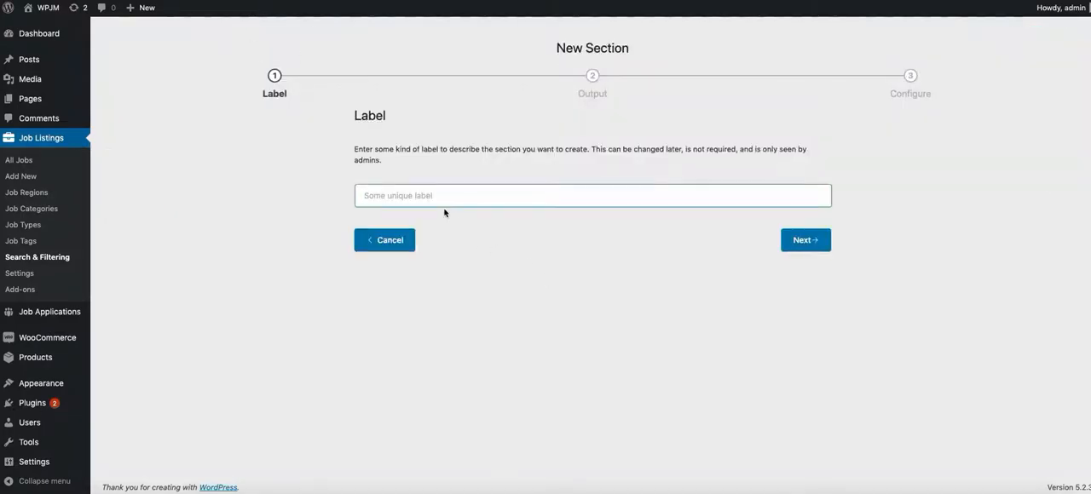
{"action": "type", "text": "Sidebar Widget"}
{"action": "left_click", "coordinate": [797, 245]}
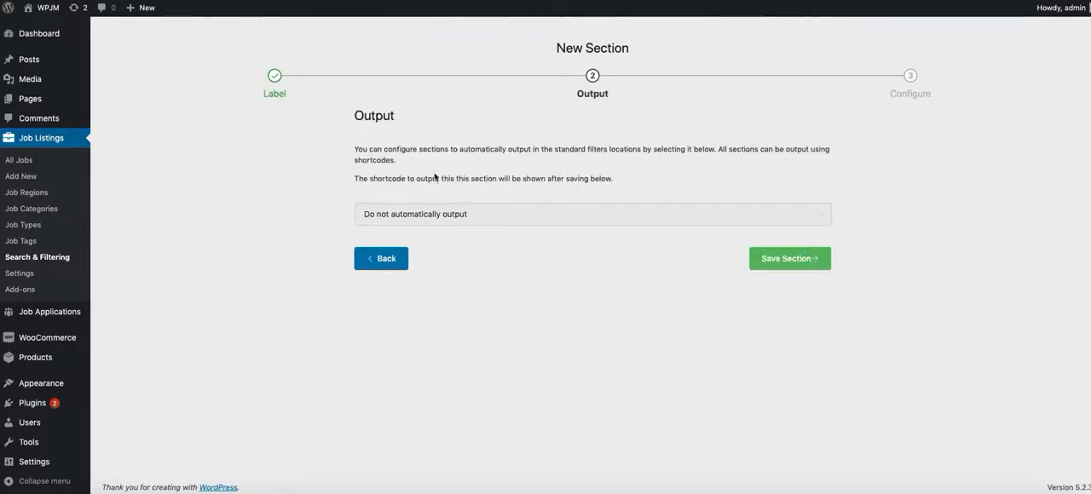
{"action": "left_click", "coordinate": [541, 219]}
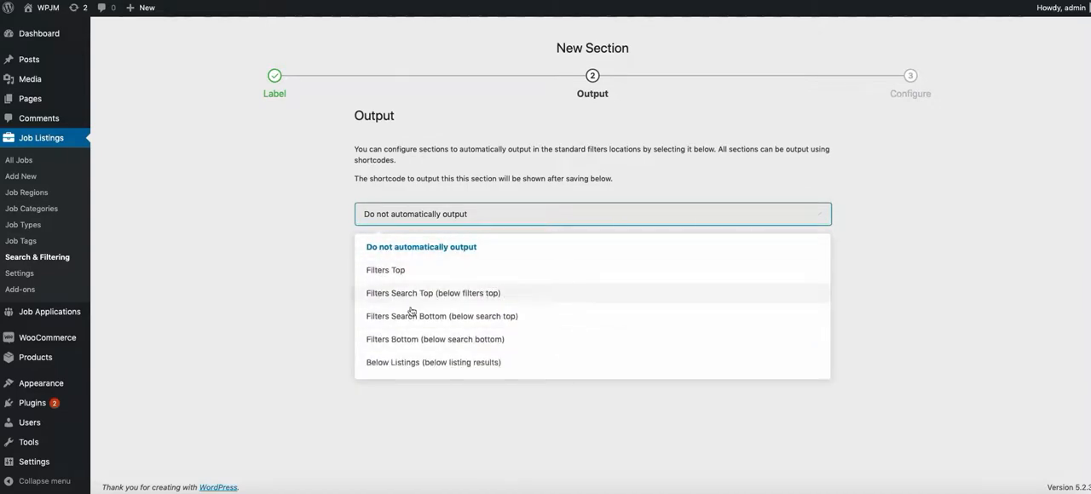
{"action": "left_click", "coordinate": [231, 169]}
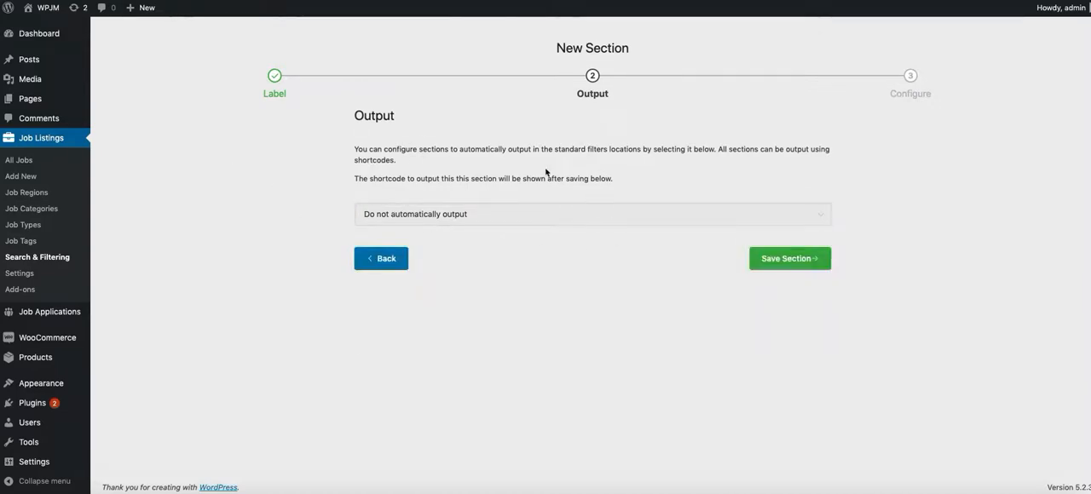
{"action": "left_click", "coordinate": [751, 264]}
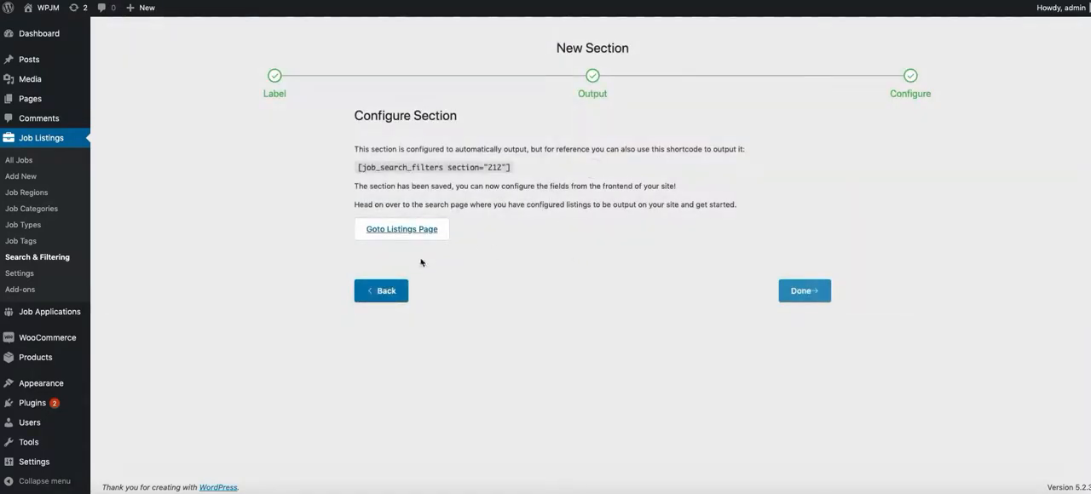
{"action": "left_click", "coordinate": [801, 292]}
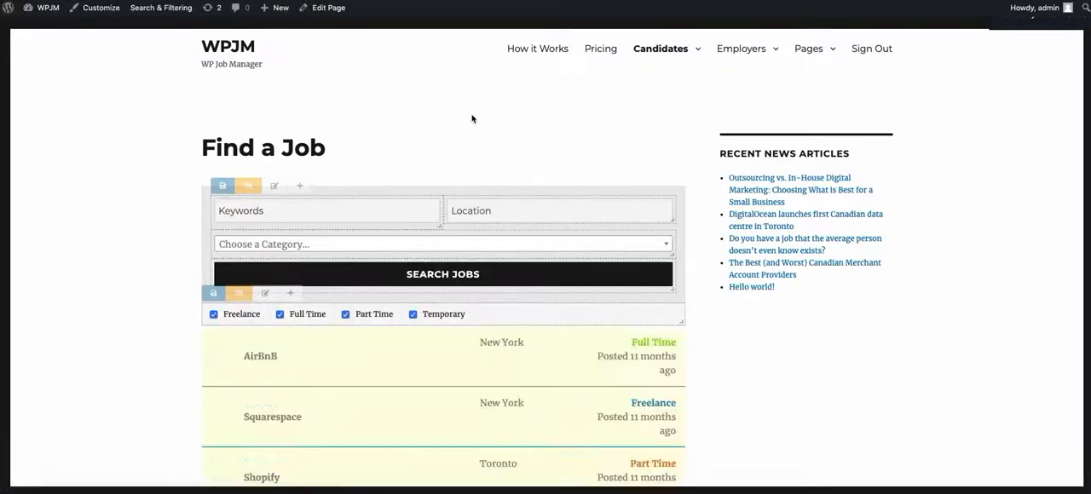
Step: Look over the Find a Job page, and delete the existing Job Search and Filtering widget from the Sidebar area on the Widgets page
{"action": "scroll", "coordinate": [732, 196], "scroll_direction": "down", "scroll_amount": 10}
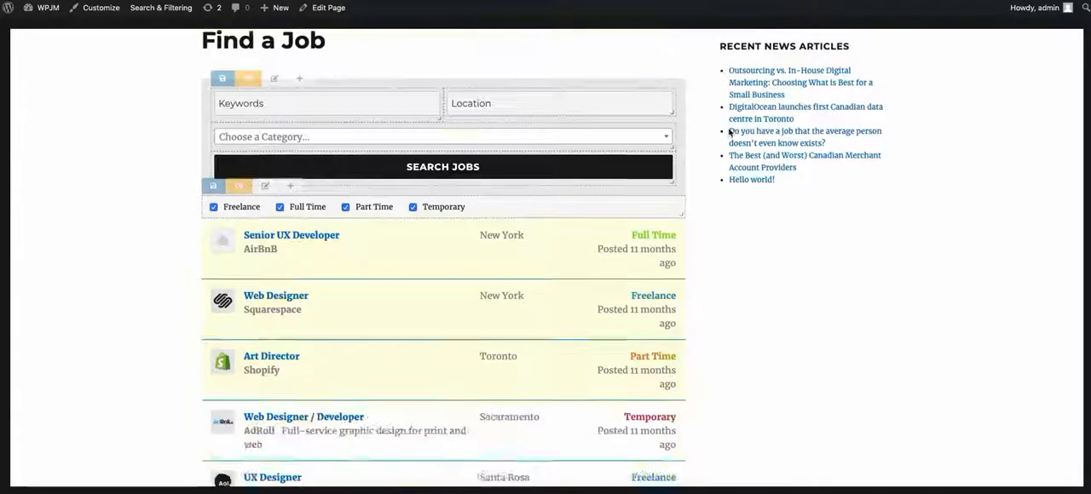
{"action": "scroll", "coordinate": [777, 239], "scroll_direction": "up", "scroll_amount": 8}
{"action": "scroll", "coordinate": [775, 213], "scroll_direction": "up", "scroll_amount": 3}
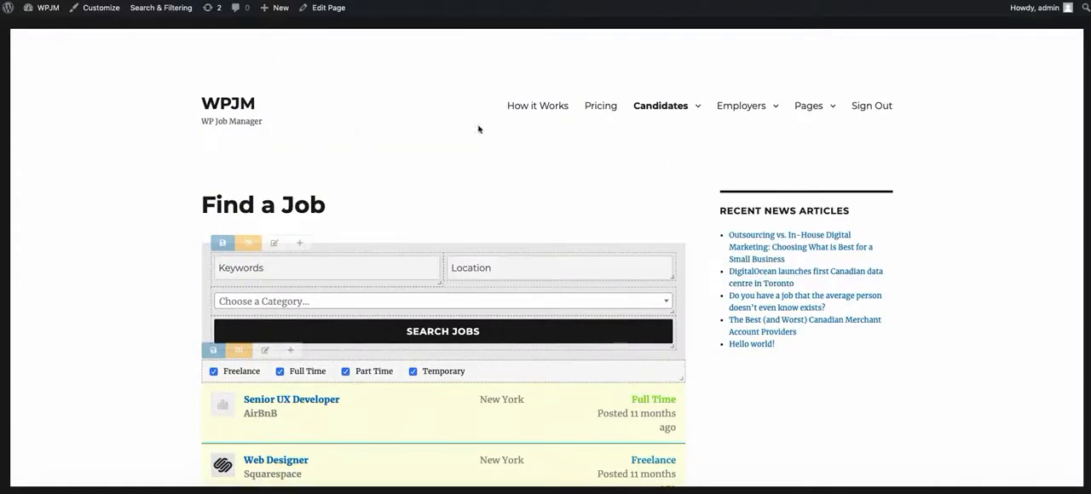
{"action": "key", "text": "ctrl+Tab"}
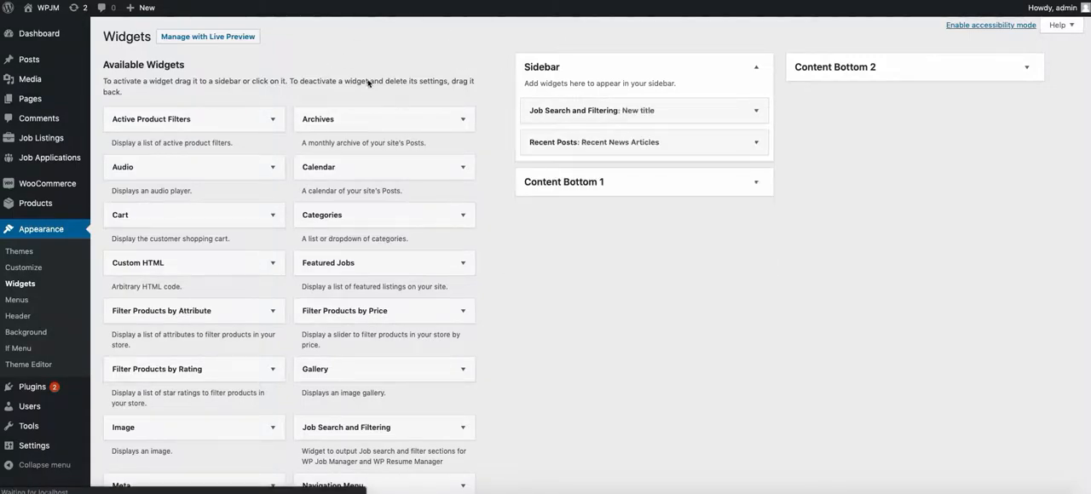
{"action": "left_click", "coordinate": [740, 104]}
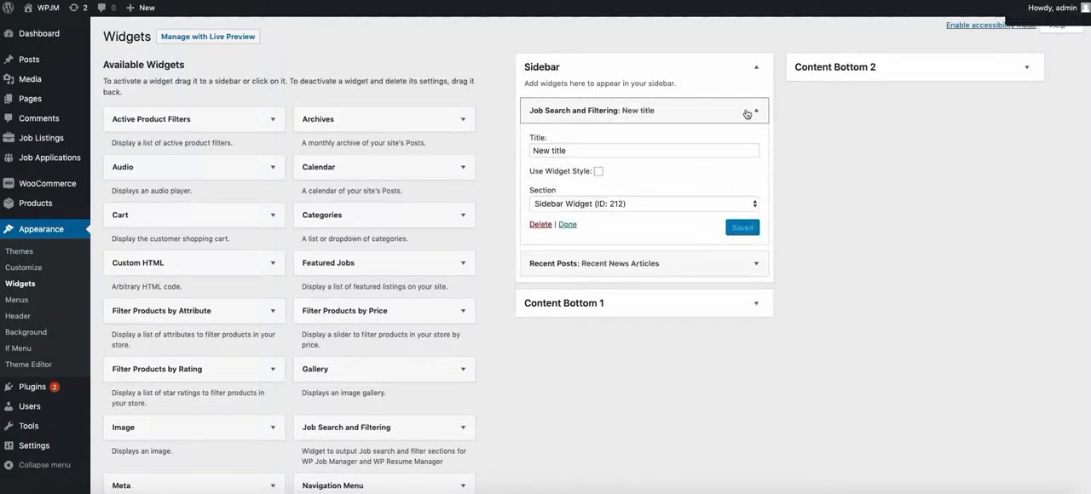
{"action": "left_click", "coordinate": [645, 203]}
{"action": "left_click", "coordinate": [645, 202]}
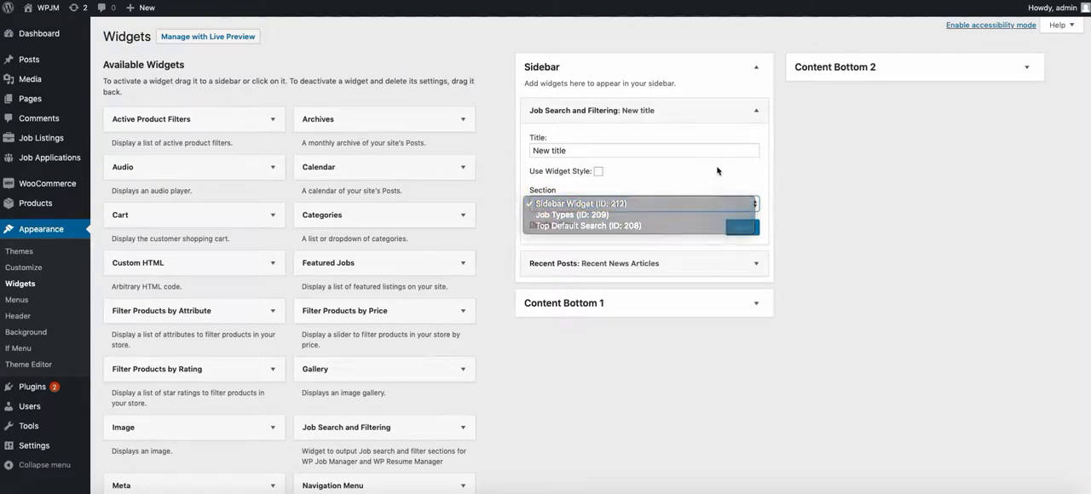
{"action": "left_click", "coordinate": [742, 227]}
{"action": "left_click", "coordinate": [540, 224]}
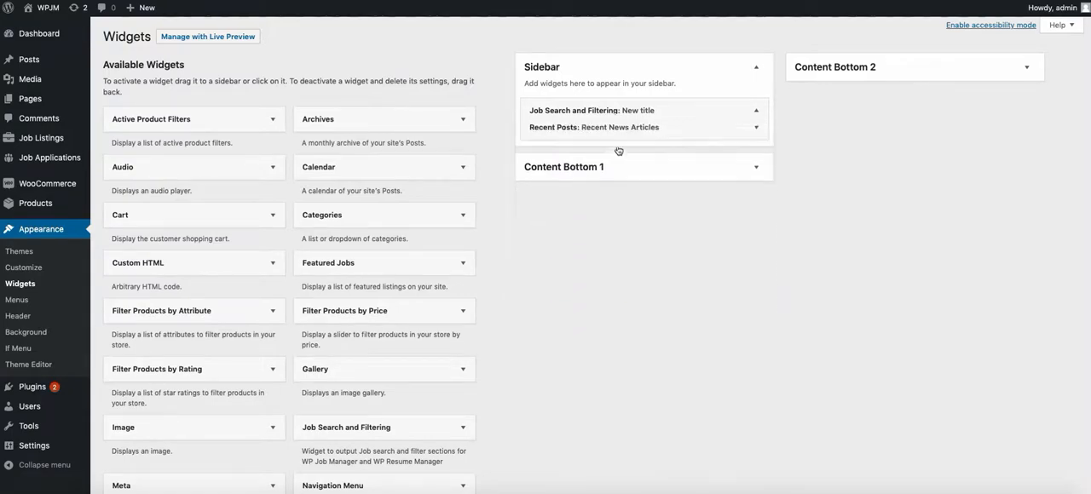
Step: Add a Job Search and Filtering widget to the Sidebar with section Sidebar Widget (ID: 212), and place it above Recent Posts
{"action": "scroll", "coordinate": [535, 246], "scroll_direction": "down", "scroll_amount": 5}
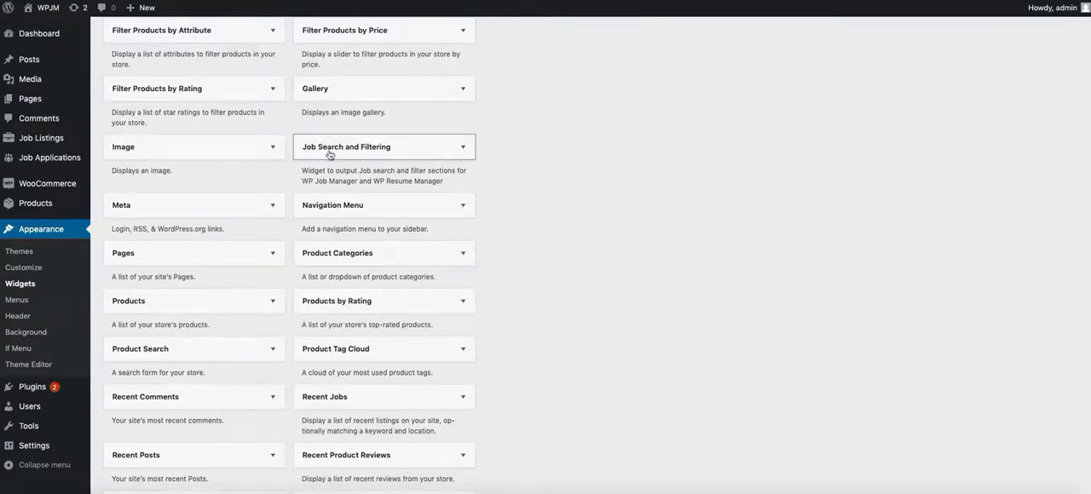
{"action": "left_click", "coordinate": [442, 158]}
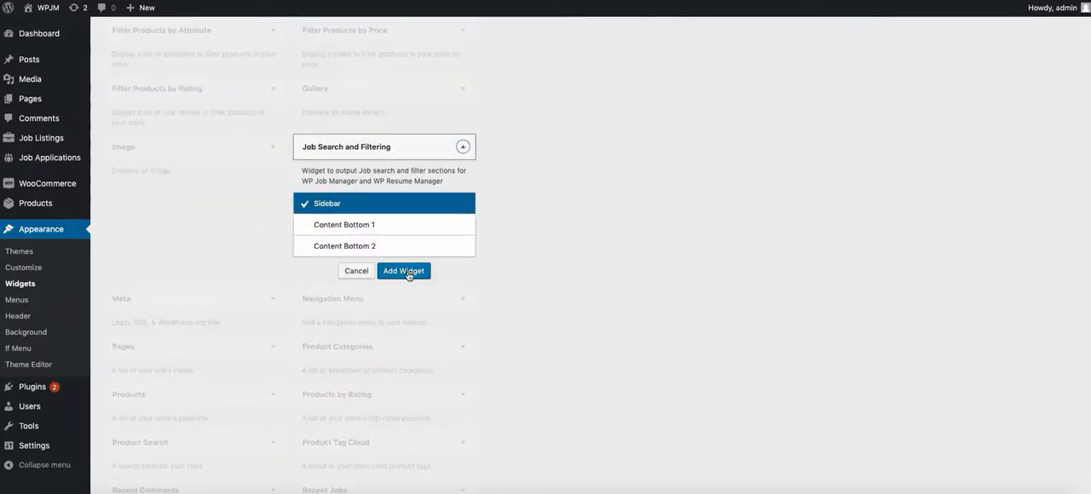
{"action": "left_click", "coordinate": [404, 271]}
{"action": "left_click", "coordinate": [621, 235]}
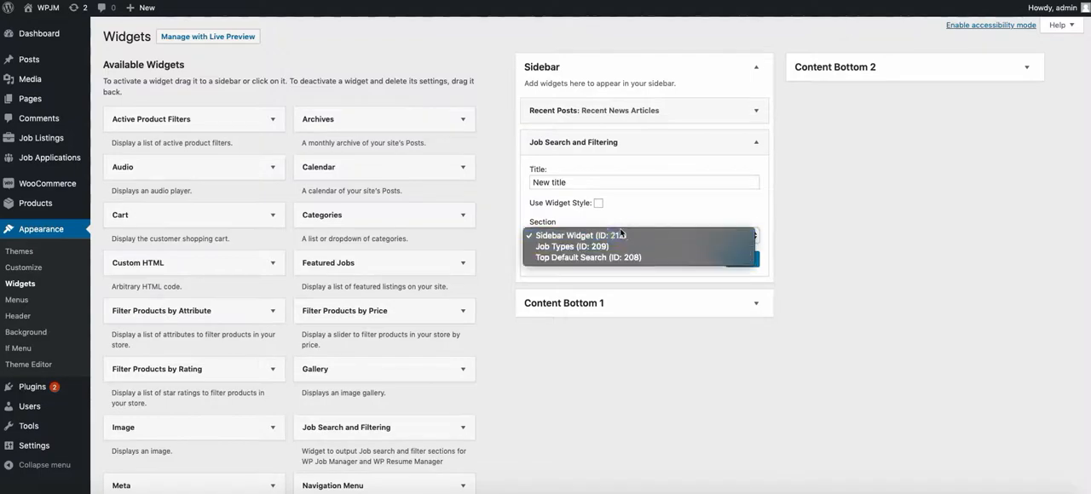
{"action": "left_click", "coordinate": [616, 235]}
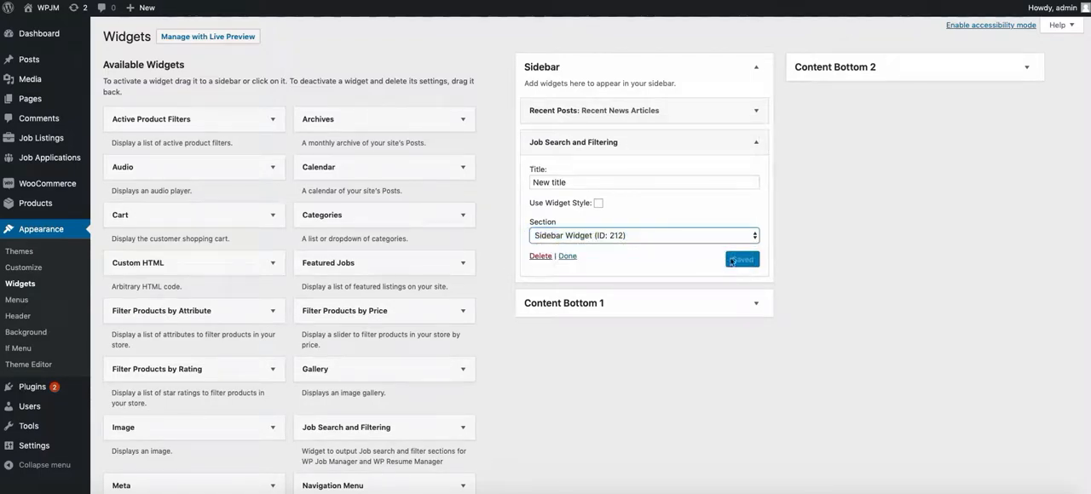
{"action": "left_click", "coordinate": [654, 254]}
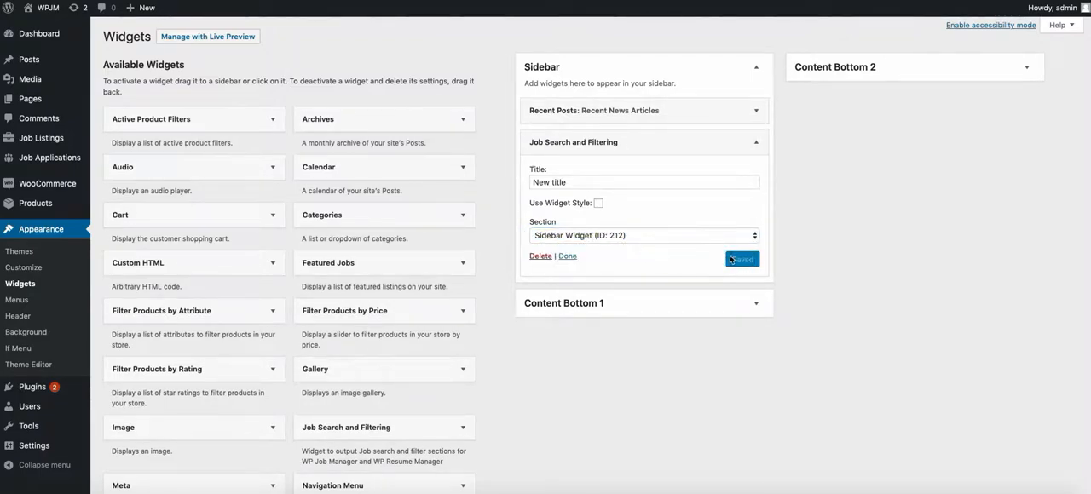
{"action": "left_click", "coordinate": [568, 255]}
{"action": "left_click_drag", "start_coordinate": [604, 138], "coordinate": [605, 103]}
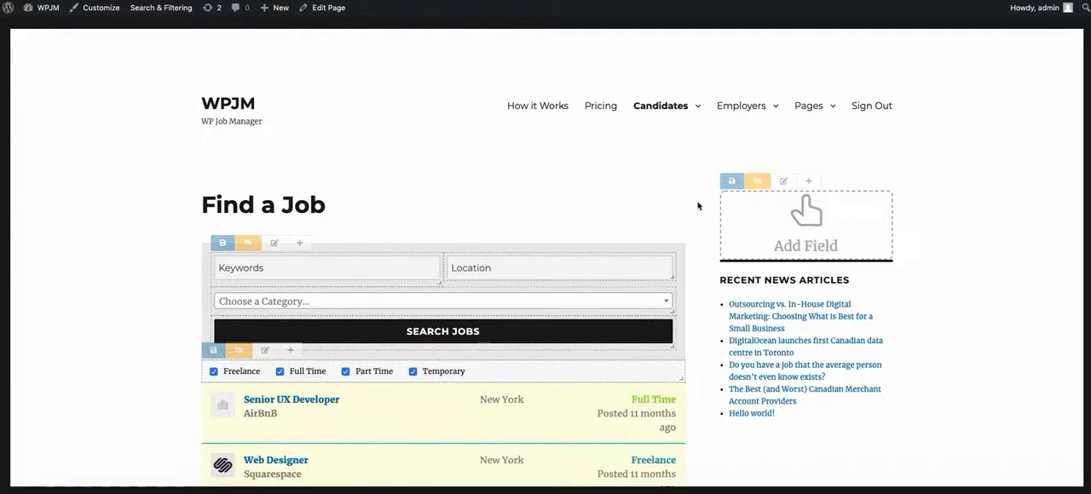
Step: Add a Multi Select Dropdown field labelled Regions to the empty sidebar section, with the placeholder Select a Region
{"action": "left_click", "coordinate": [811, 223]}
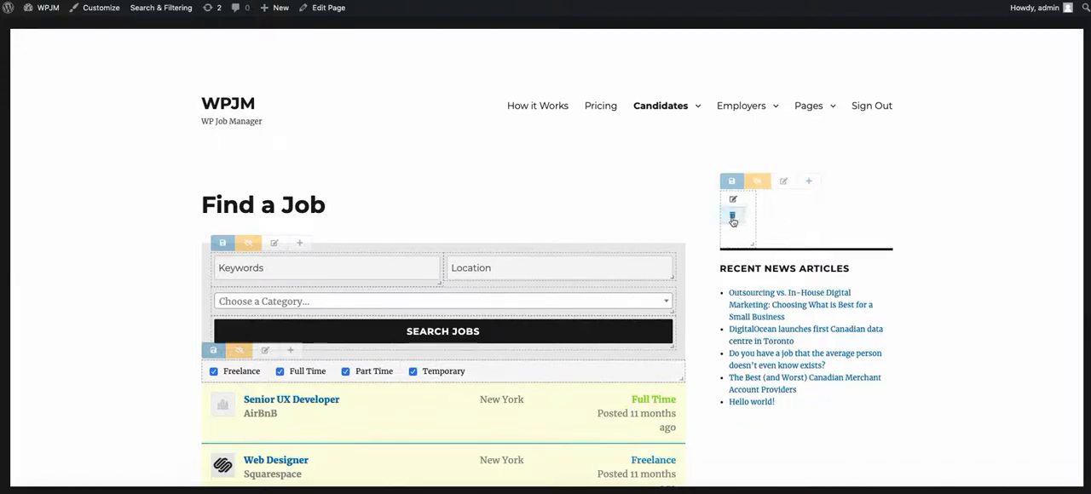
{"action": "left_click", "coordinate": [734, 201]}
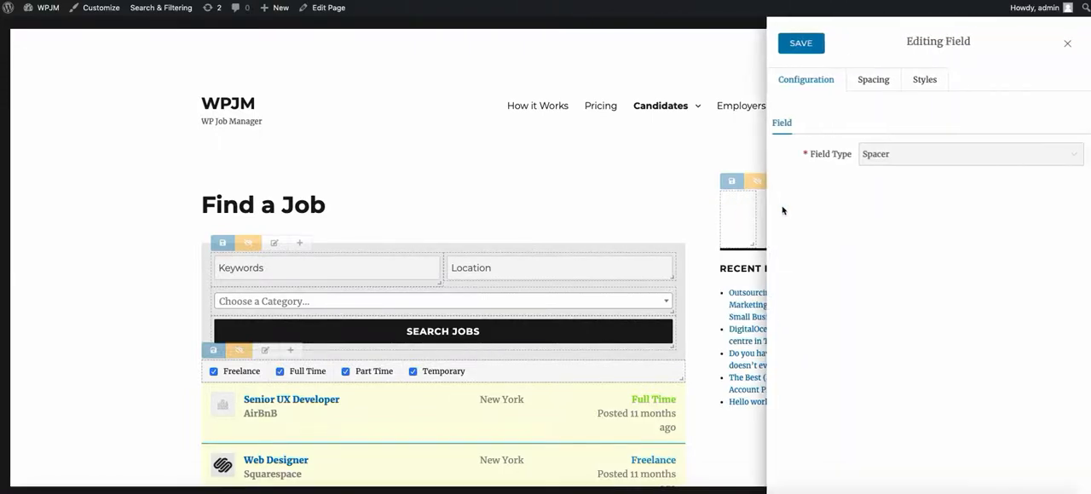
{"action": "left_click", "coordinate": [913, 162]}
{"action": "scroll", "coordinate": [954, 251], "scroll_direction": "up", "scroll_amount": 3}
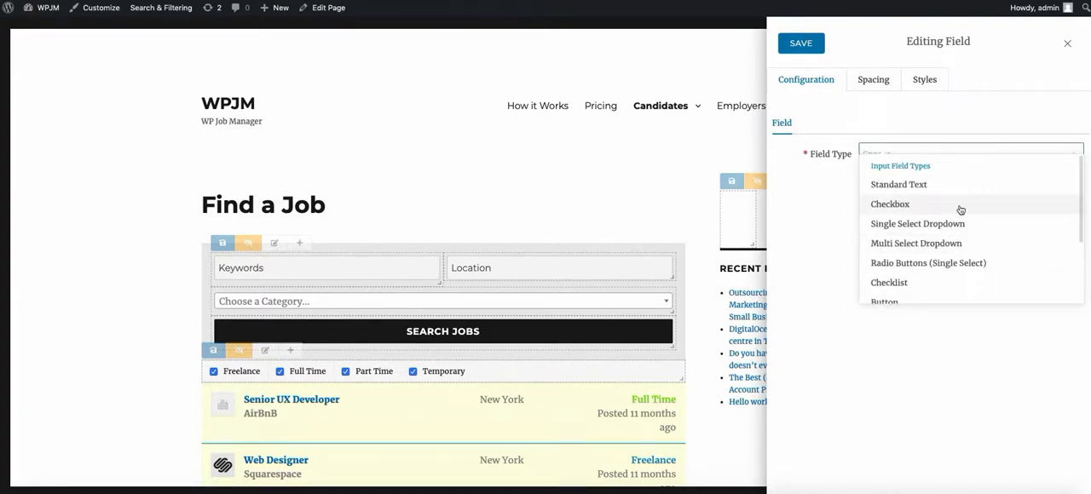
{"action": "left_click", "coordinate": [932, 244]}
{"action": "left_click", "coordinate": [903, 154]}
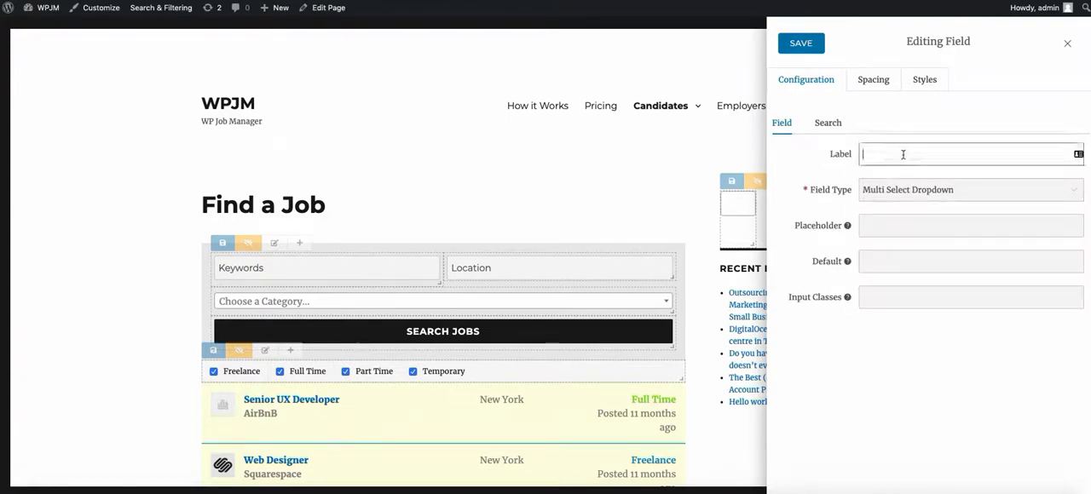
{"action": "type", "text": "Regions"}
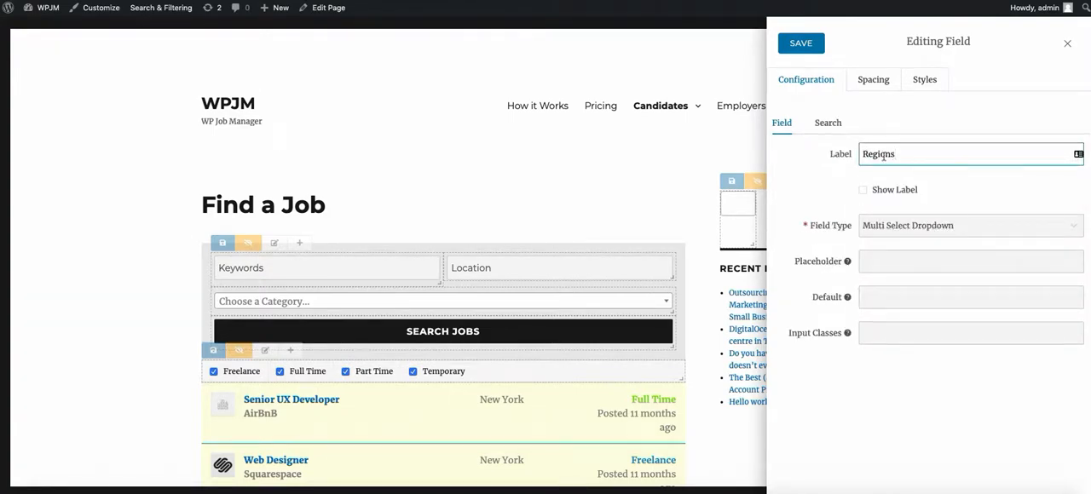
{"action": "left_click", "coordinate": [907, 266]}
{"action": "type", "text": "Select a Region"}
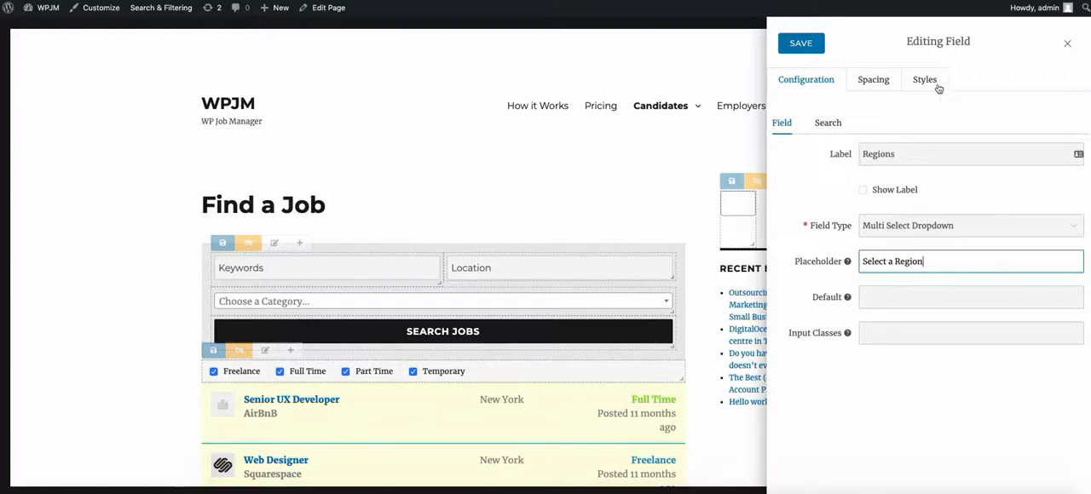
Step: Set the Regions field's search source to Job Region and its data source to Use field values, and save the field
{"action": "left_click", "coordinate": [823, 124]}
{"action": "left_click", "coordinate": [906, 151]}
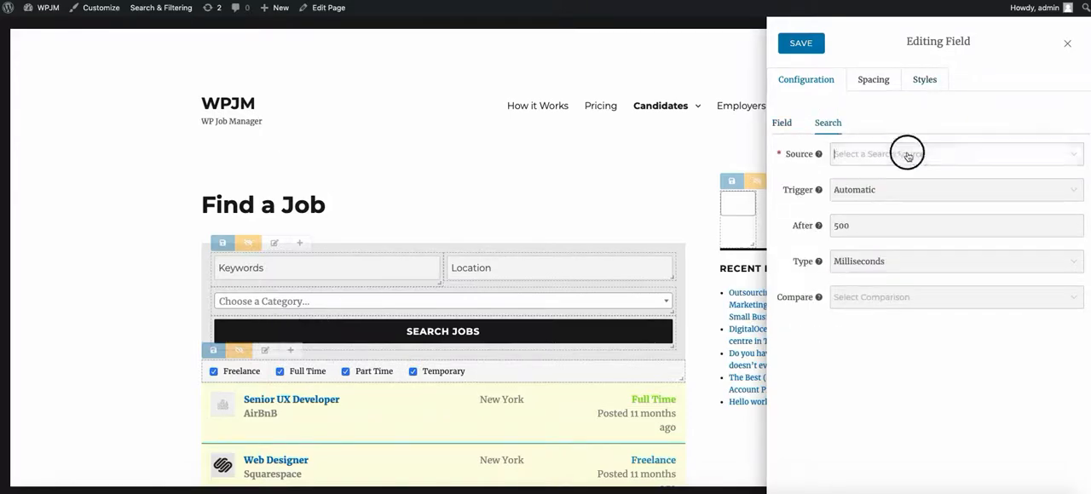
{"action": "scroll", "coordinate": [923, 209], "scroll_direction": "down", "scroll_amount": 3}
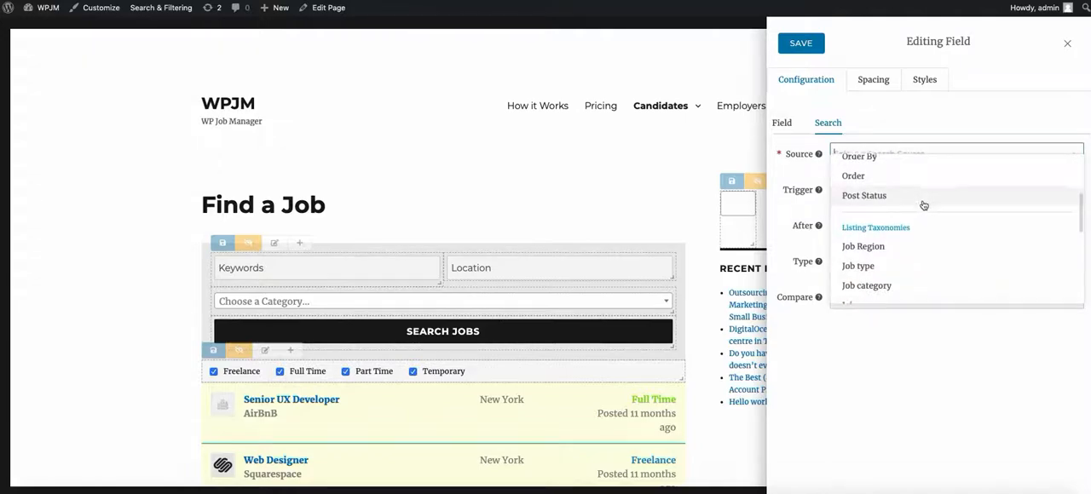
{"action": "scroll", "coordinate": [920, 227], "scroll_direction": "down", "scroll_amount": 2}
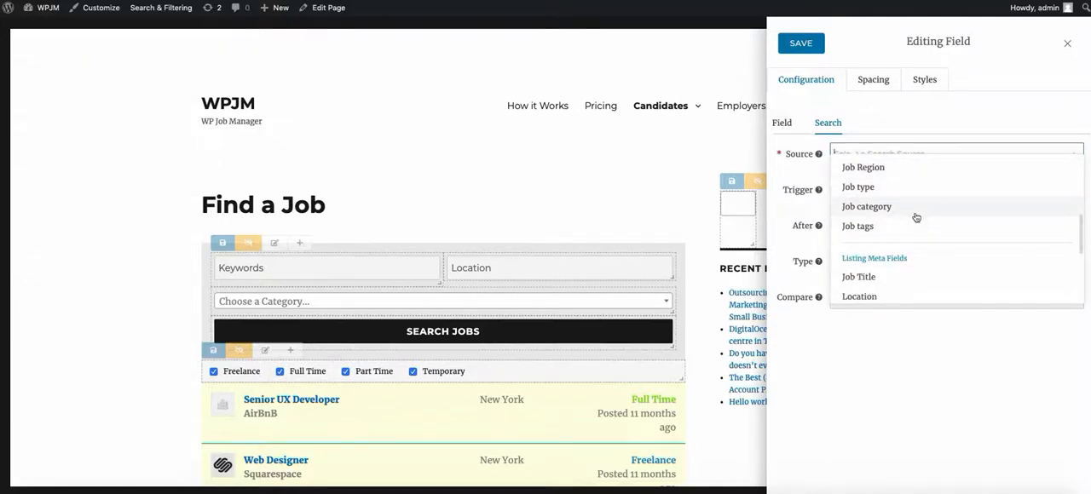
{"action": "left_click", "coordinate": [885, 169]}
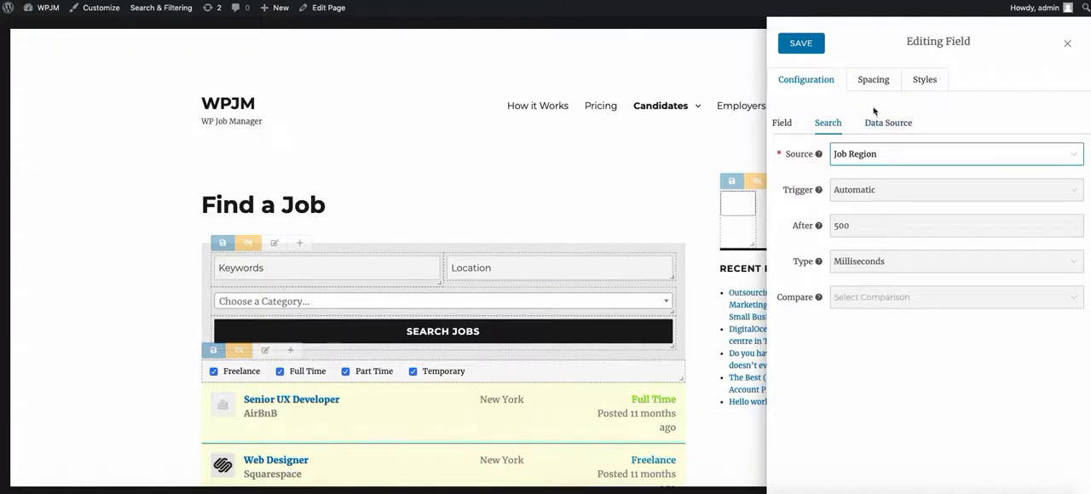
{"action": "left_click", "coordinate": [880, 123]}
{"action": "left_click", "coordinate": [930, 227]}
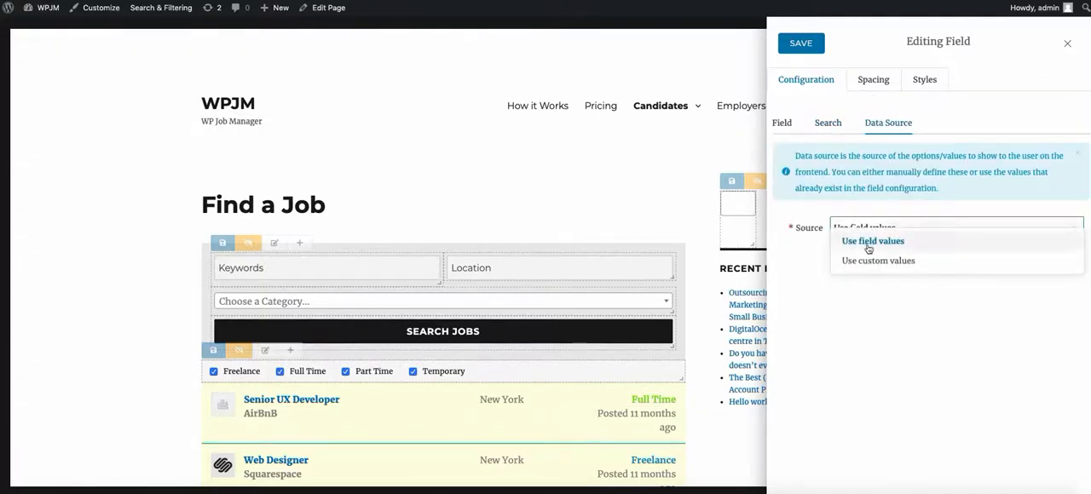
{"action": "left_click", "coordinate": [868, 248]}
{"action": "left_click", "coordinate": [801, 43]}
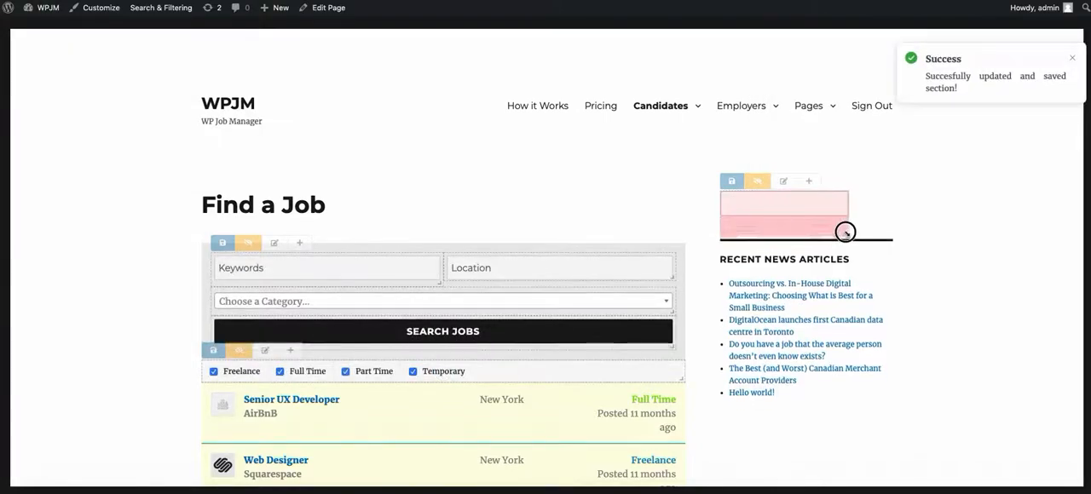
Step: Stretch the Regions field across the full sidebar width, set its margin to 5px, and save it
{"action": "left_click_drag", "start_coordinate": [845, 232], "coordinate": [887, 214]}
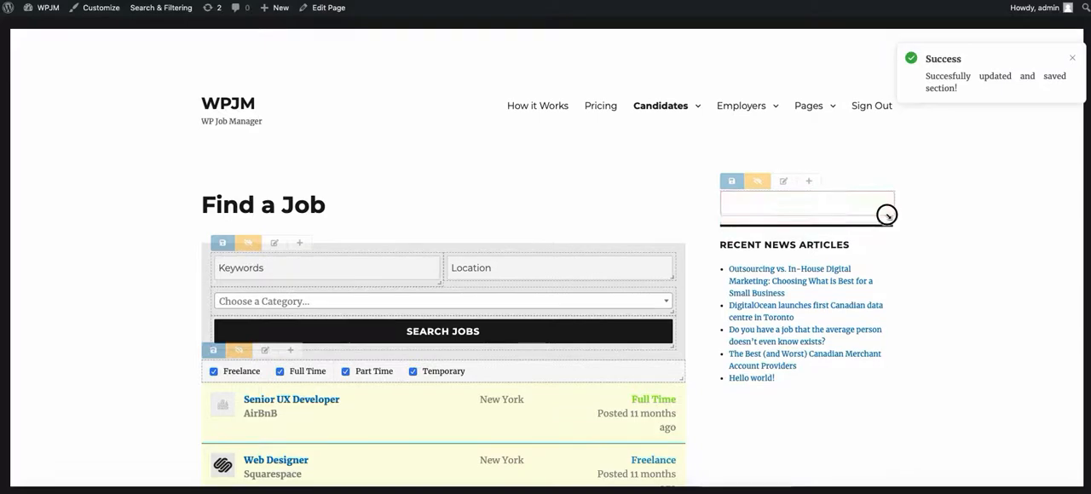
{"action": "left_click", "coordinate": [783, 182]}
{"action": "left_click", "coordinate": [871, 80]}
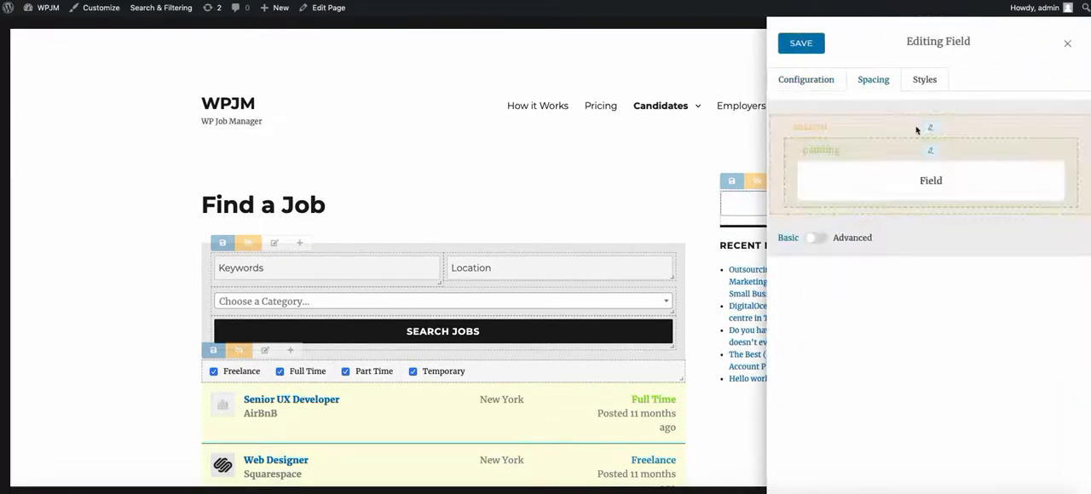
{"action": "left_click", "coordinate": [927, 128]}
{"action": "type", "text": "5px"}
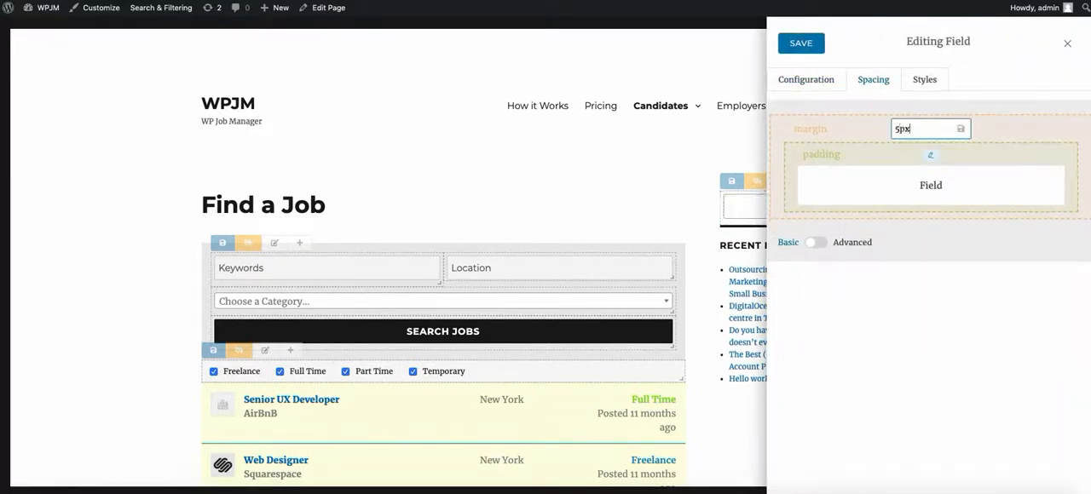
{"action": "key", "text": "Return"}
{"action": "left_click", "coordinate": [800, 42]}
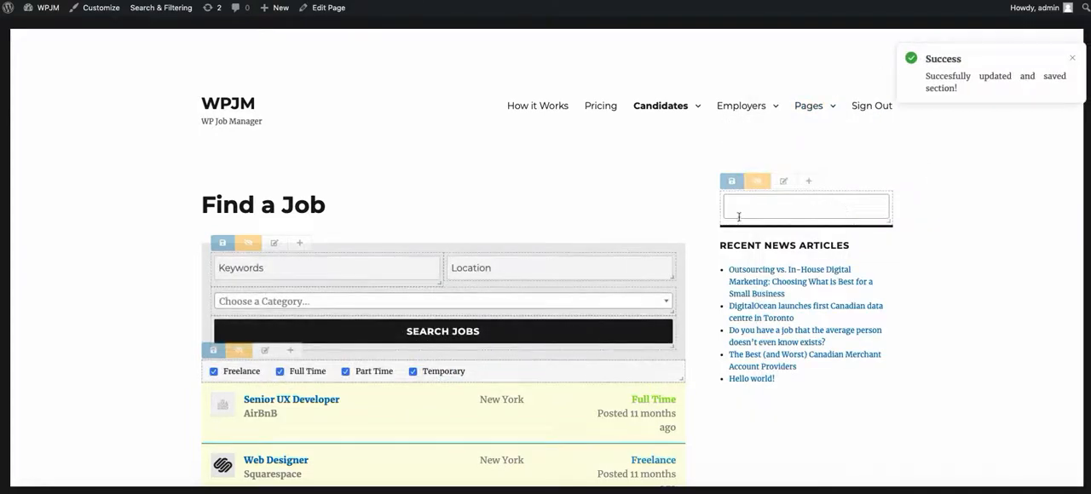
Step: Check the region options offered by the sidebar field, and save the sidebar section
{"action": "mouse_move", "coordinate": [743, 204]}
{"action": "left_click", "coordinate": [804, 205]}
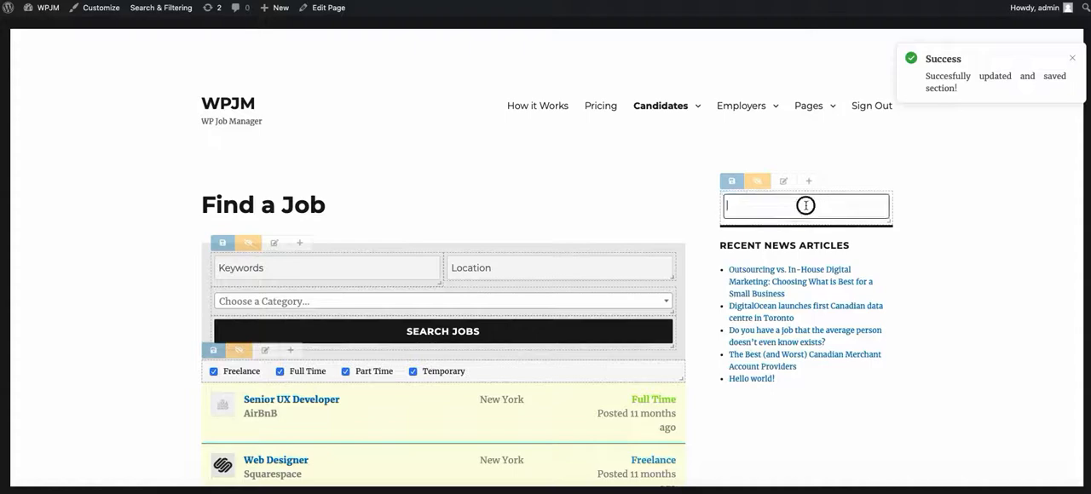
{"action": "scroll", "coordinate": [796, 246], "scroll_direction": "down", "scroll_amount": 1}
{"action": "scroll", "coordinate": [795, 246], "scroll_direction": "up", "scroll_amount": 1}
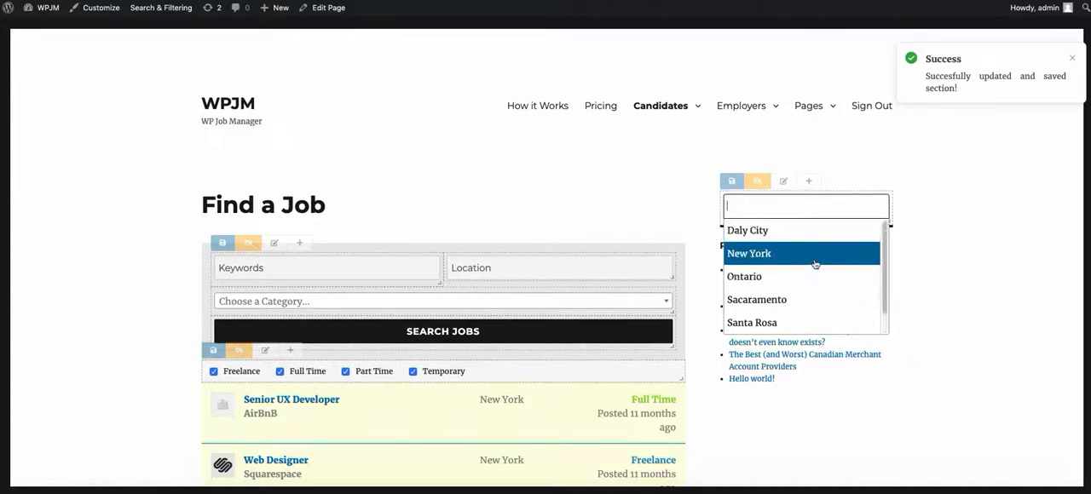
{"action": "left_click", "coordinate": [1035, 56]}
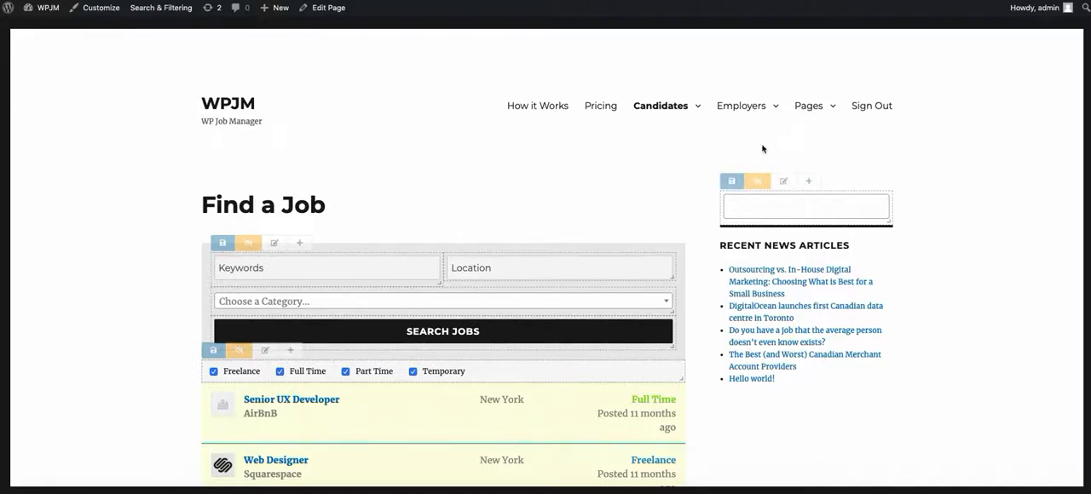
{"action": "left_click", "coordinate": [731, 181]}
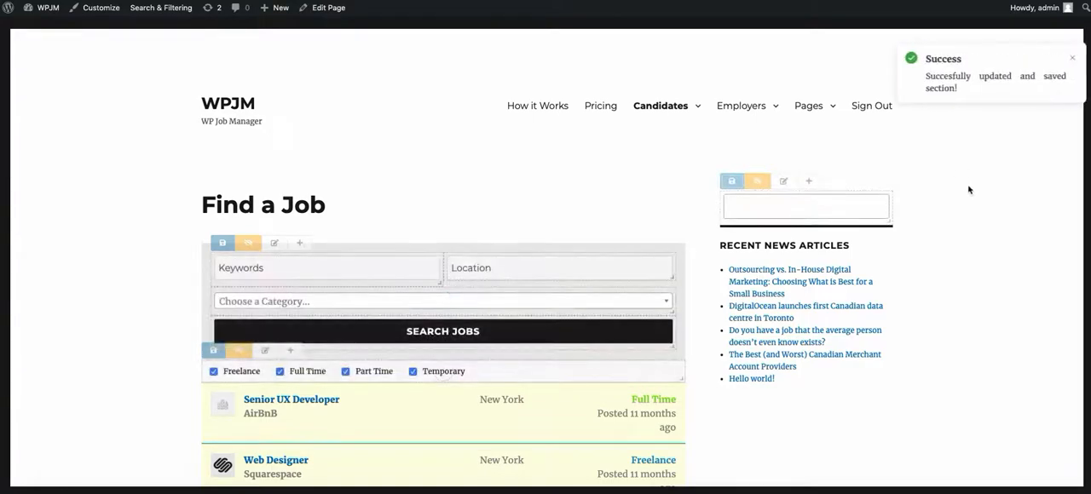
{"action": "left_click", "coordinate": [1072, 58]}
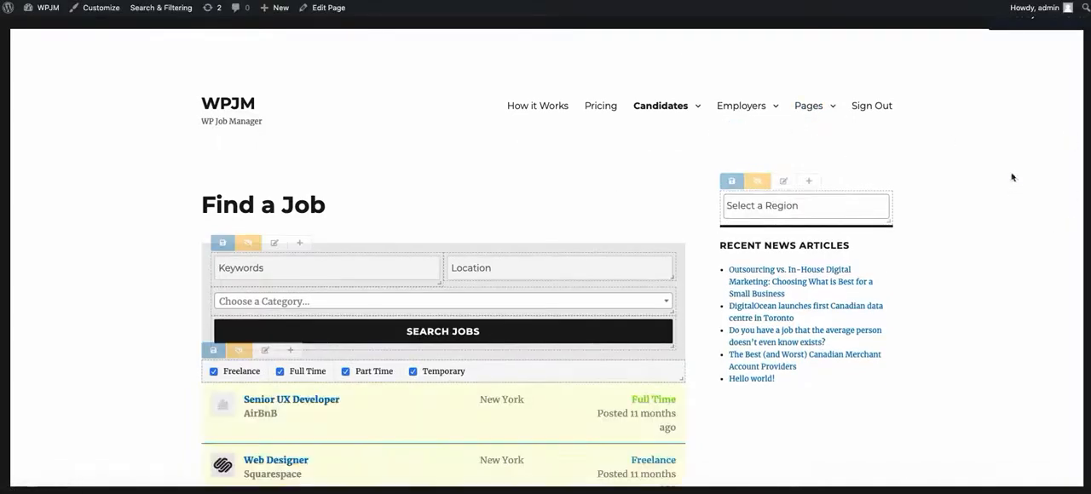
Step: Check the Select a Region placeholder and list of choices in the sidebar field
{"action": "left_click", "coordinate": [825, 206]}
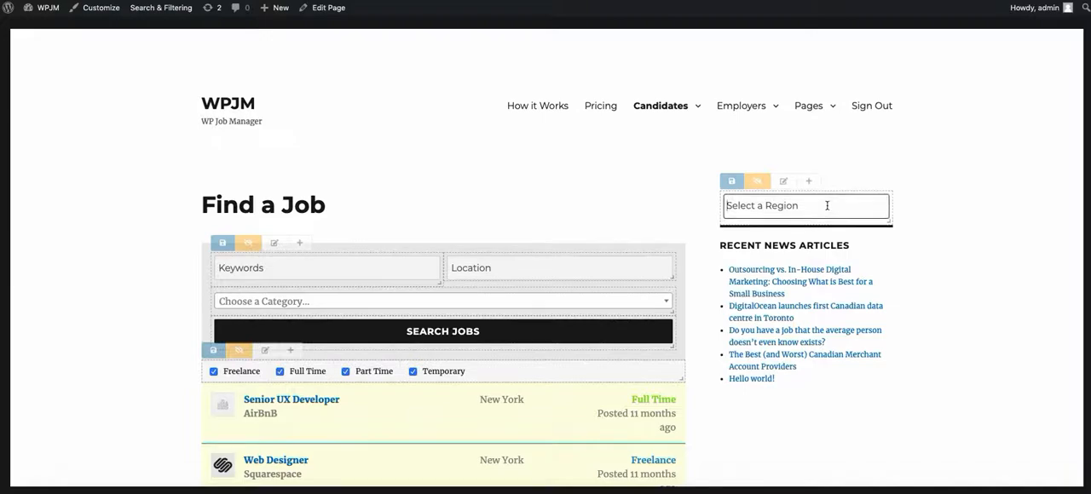
{"action": "left_click", "coordinate": [955, 197]}
{"action": "left_click", "coordinate": [771, 209]}
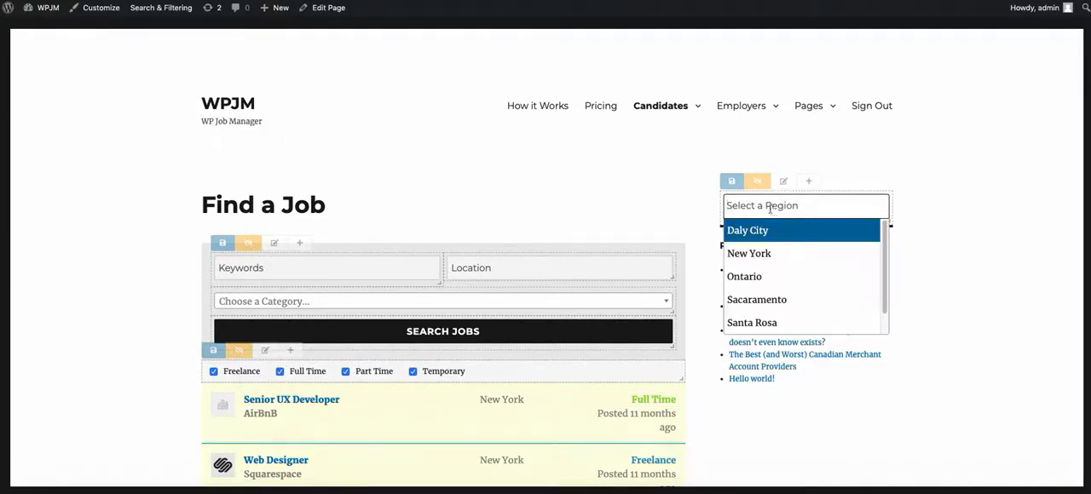
{"action": "left_click", "coordinate": [979, 159]}
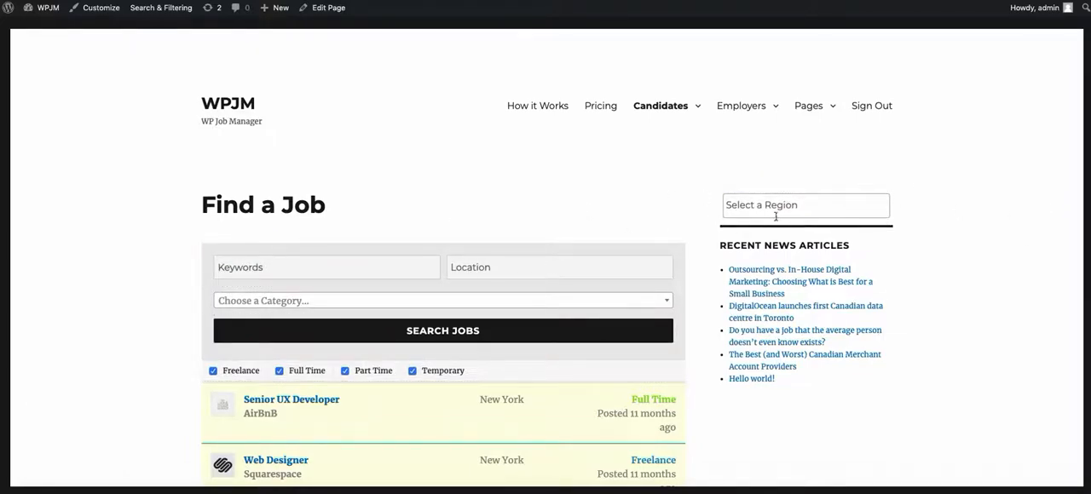
Step: Look over the job listings, filter them by the region Daly City, and clear the region filter
{"action": "scroll", "coordinate": [485, 260], "scroll_direction": "down", "scroll_amount": 5}
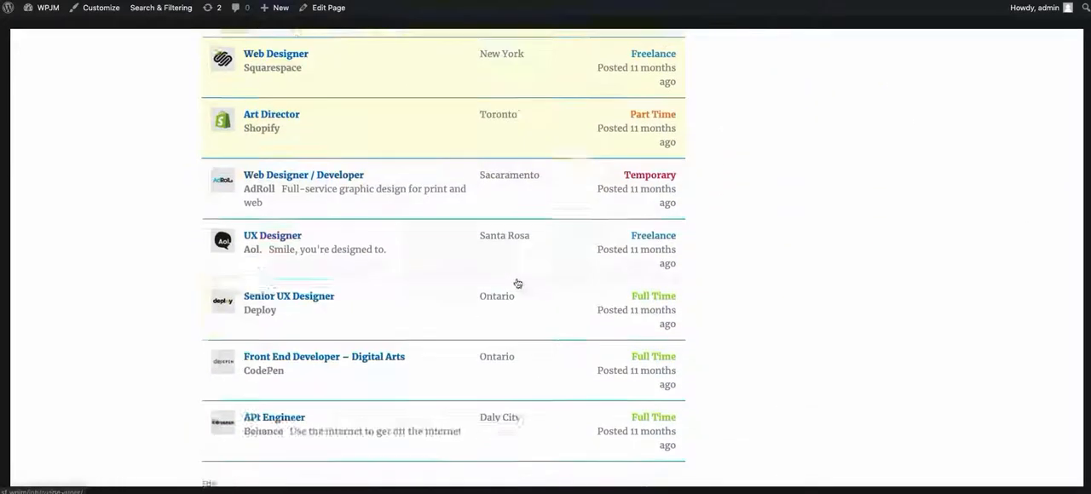
{"action": "scroll", "coordinate": [528, 255], "scroll_direction": "up", "scroll_amount": 5}
{"action": "left_click", "coordinate": [852, 205]}
{"action": "left_click", "coordinate": [777, 228]}
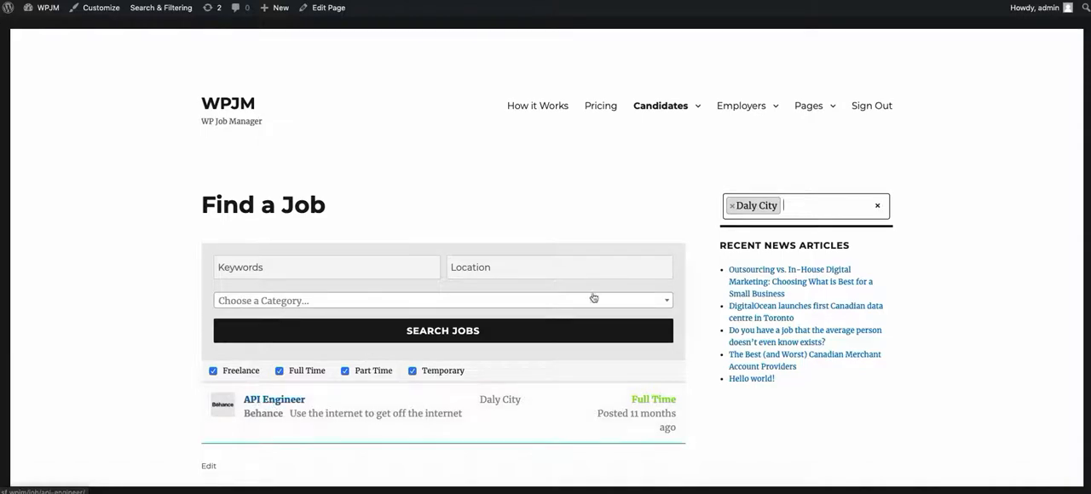
{"action": "left_click", "coordinate": [299, 266]}
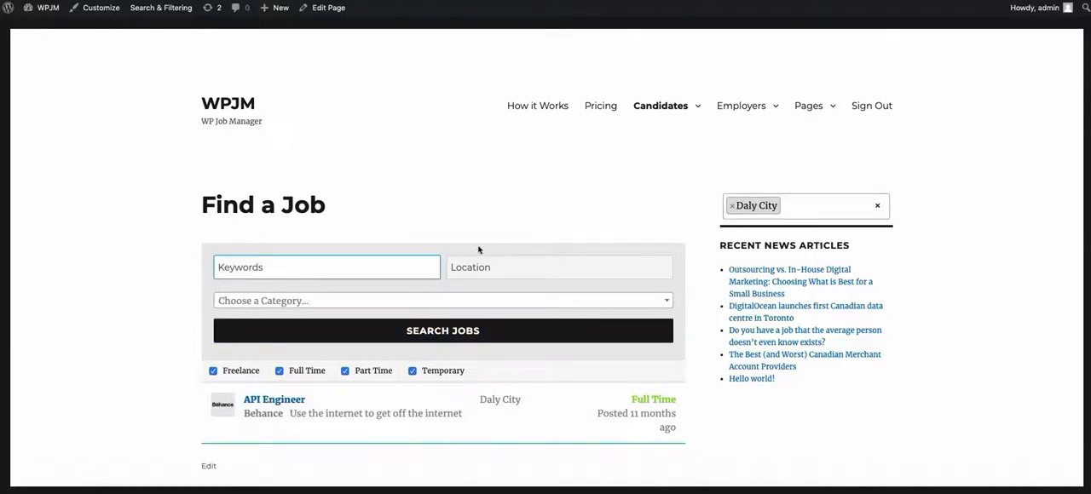
{"action": "left_click", "coordinate": [730, 209]}
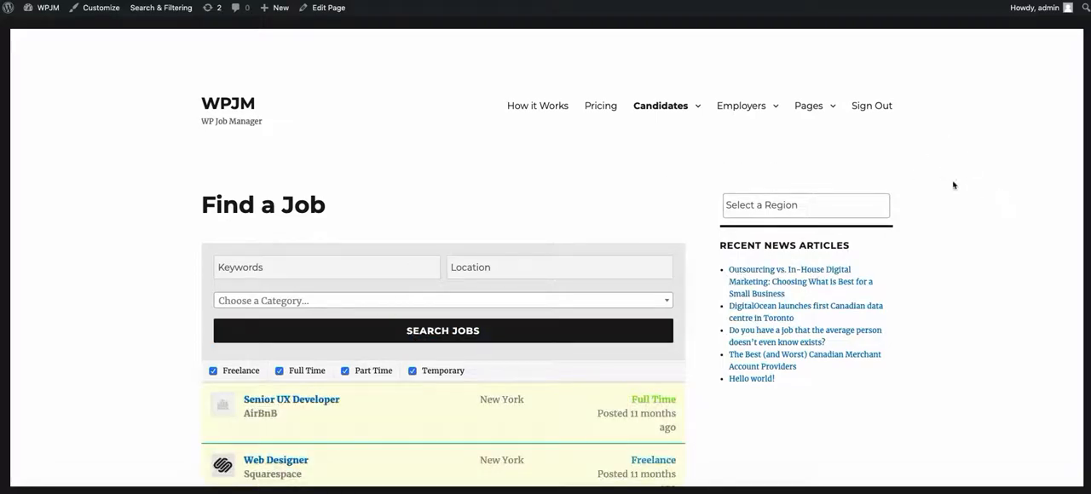
Step: Search the job listings for the keyword airbnb
{"action": "left_click", "coordinate": [301, 268]}
{"action": "type", "text": "airbnb"}
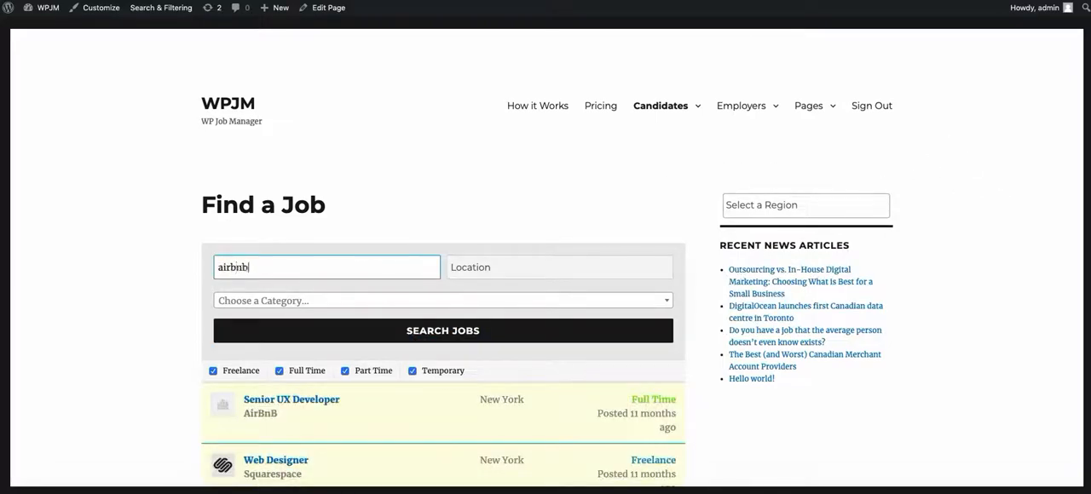
{"action": "left_click", "coordinate": [438, 332]}
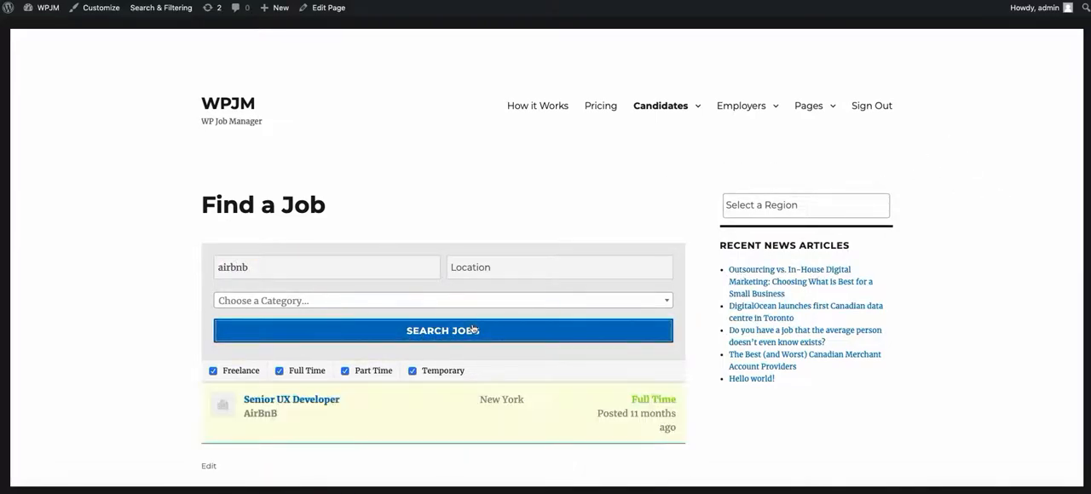
Step: Clear the keyword and search the job listings by the Design category
{"action": "double_click", "coordinate": [372, 267]}
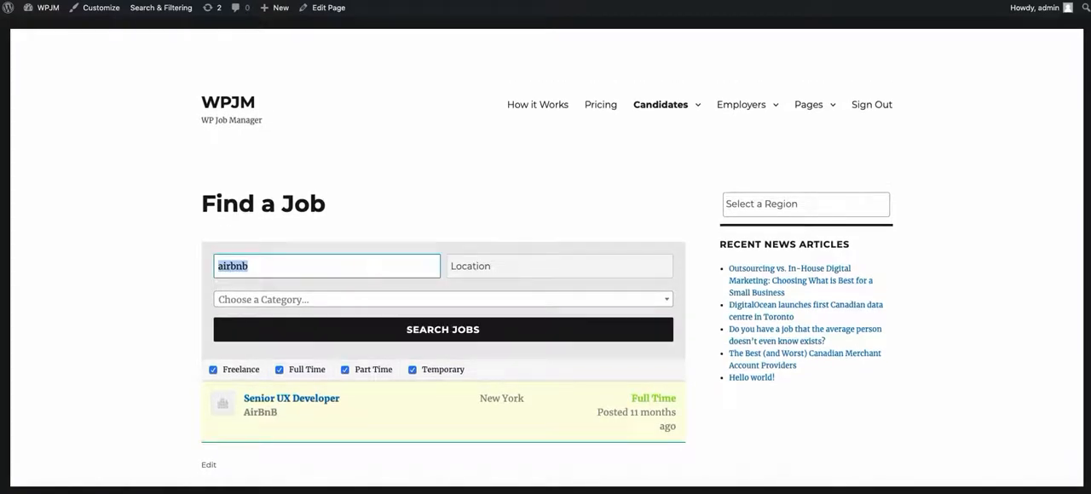
{"action": "key", "text": "BackSpace"}
{"action": "left_click", "coordinate": [456, 299]}
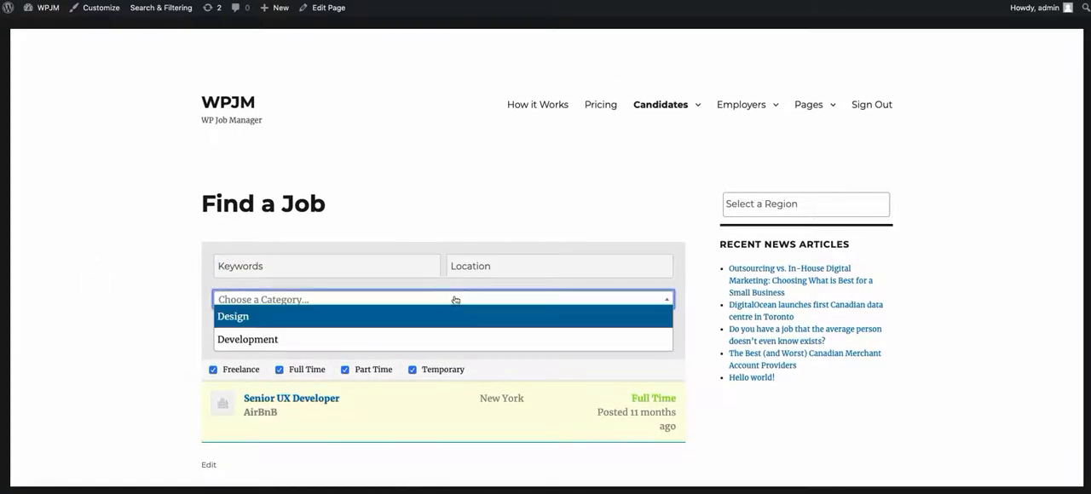
{"action": "left_click", "coordinate": [302, 316]}
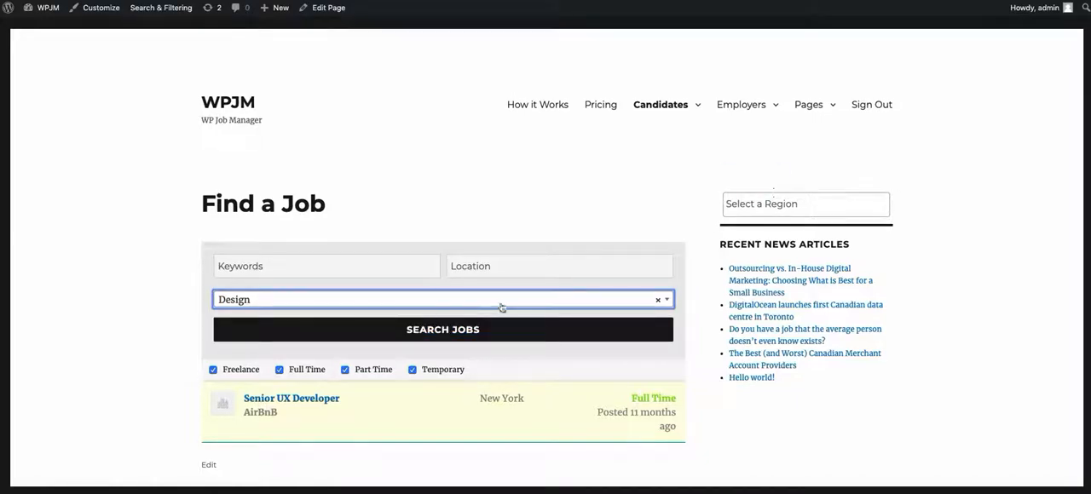
{"action": "left_click", "coordinate": [395, 332]}
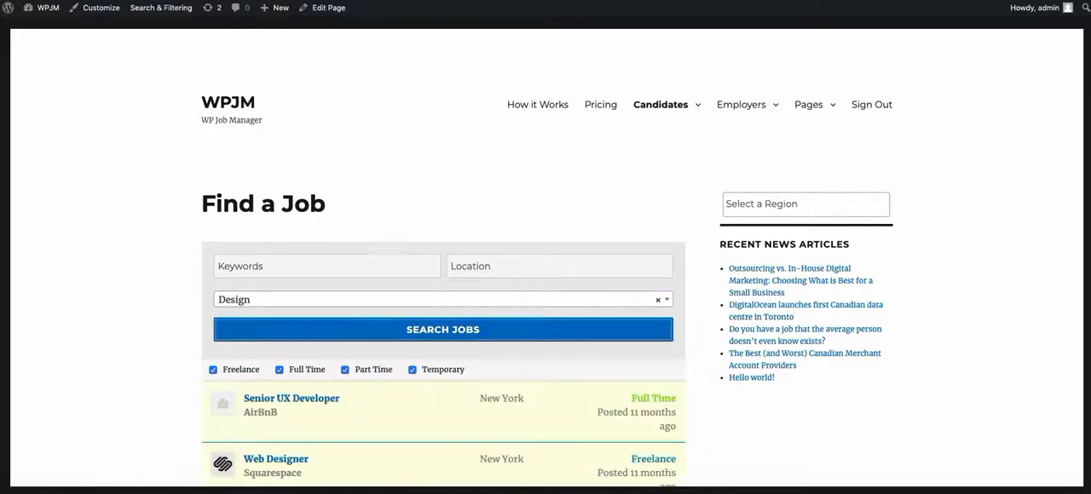